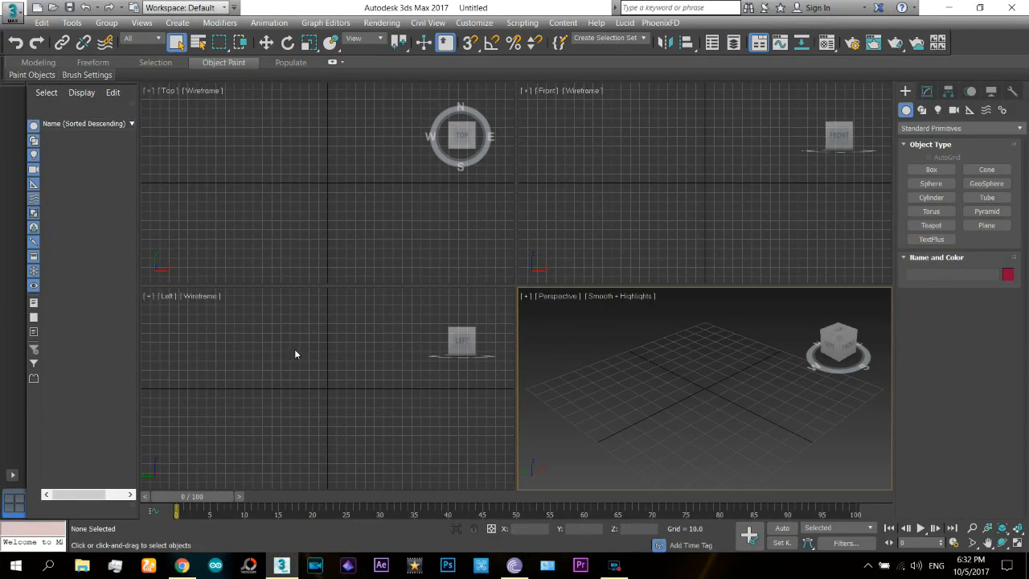
- Switch to Chrome and save the tire tread pattern drawing from the "lamborghini tire tread" image results
{"action": "left_click", "coordinate": [181, 565]}
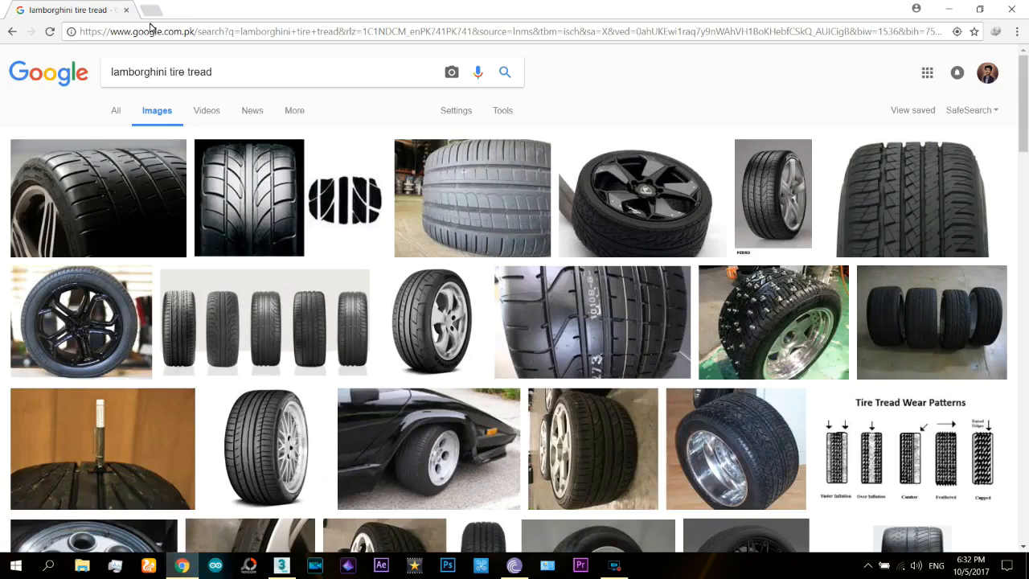
{"action": "left_click_drag", "start_coordinate": [233, 75], "coordinate": [54, 70]}
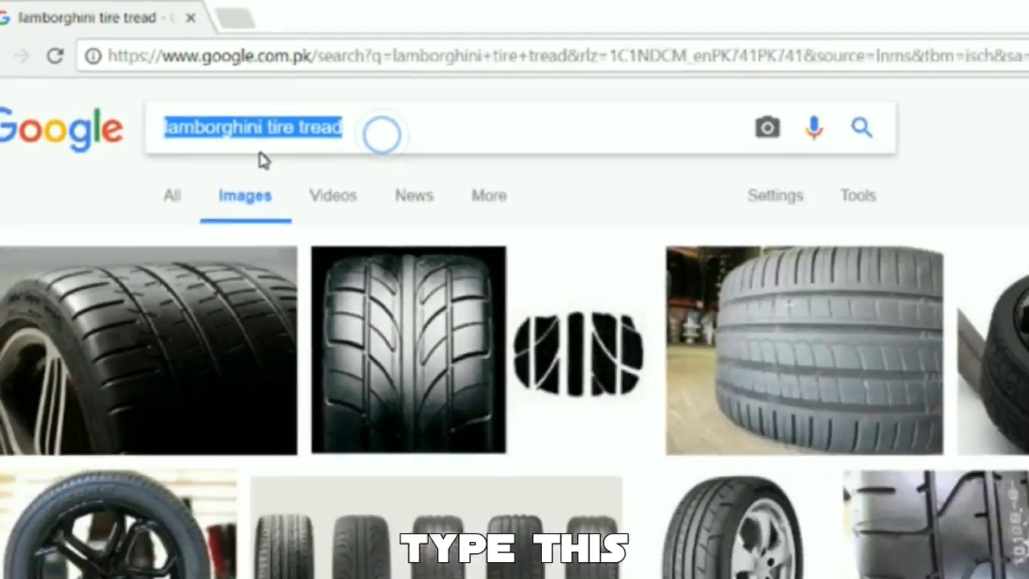
{"action": "left_click_drag", "start_coordinate": [1025, 111], "coordinate": [1025, 195]}
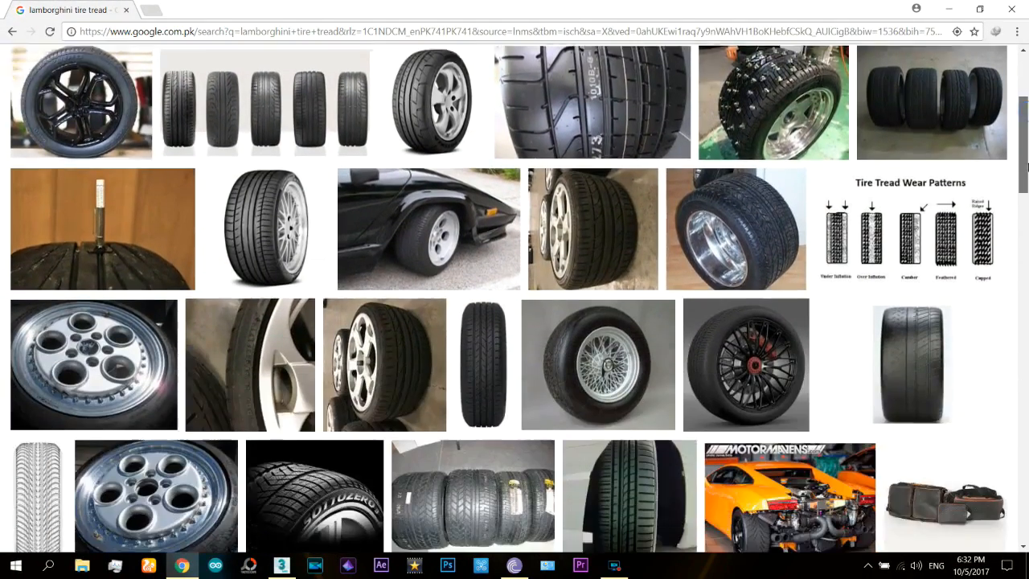
{"action": "scroll", "coordinate": [945, 199], "scroll_direction": "down", "scroll_amount": 4}
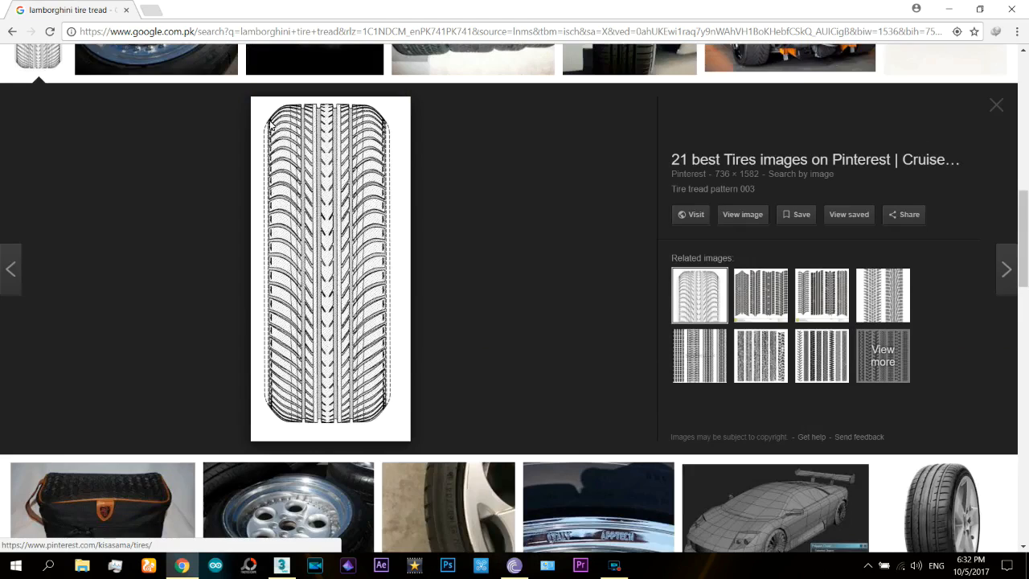
{"action": "right_click", "coordinate": [345, 163]}
{"action": "left_click", "coordinate": [379, 281]}
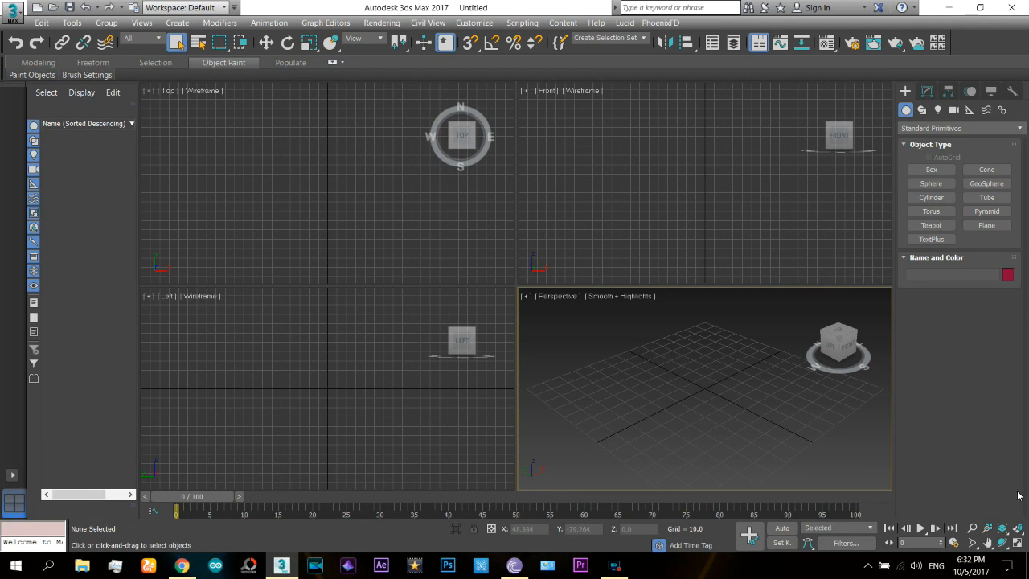
- Draw a plane about 53 by 143 units in the maximized Perspective view and make it ready for moving
{"action": "key", "text": "alt+w"}
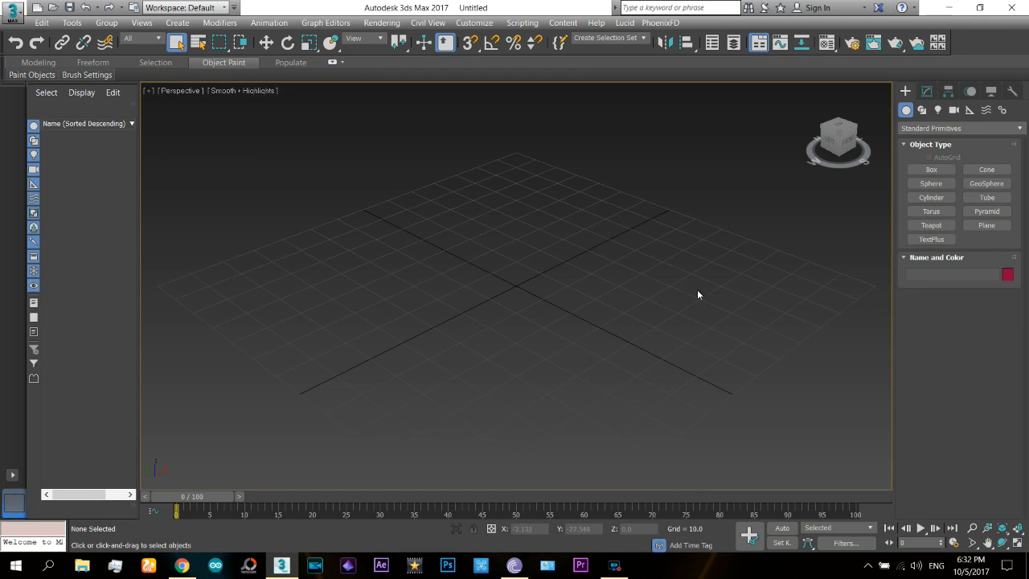
{"action": "left_click", "coordinate": [1005, 224]}
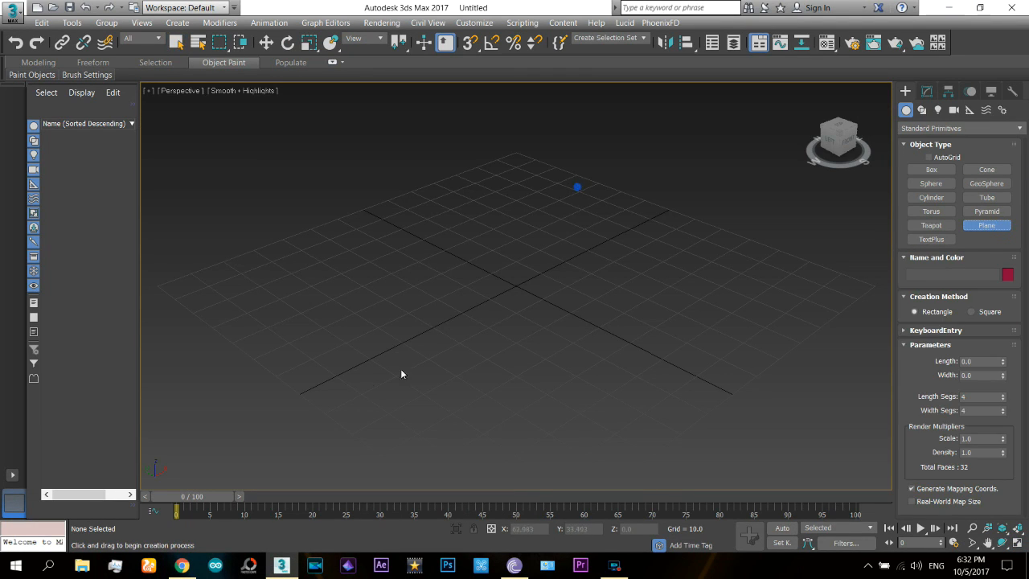
{"action": "left_click_drag", "start_coordinate": [287, 441], "coordinate": [314, 454]}
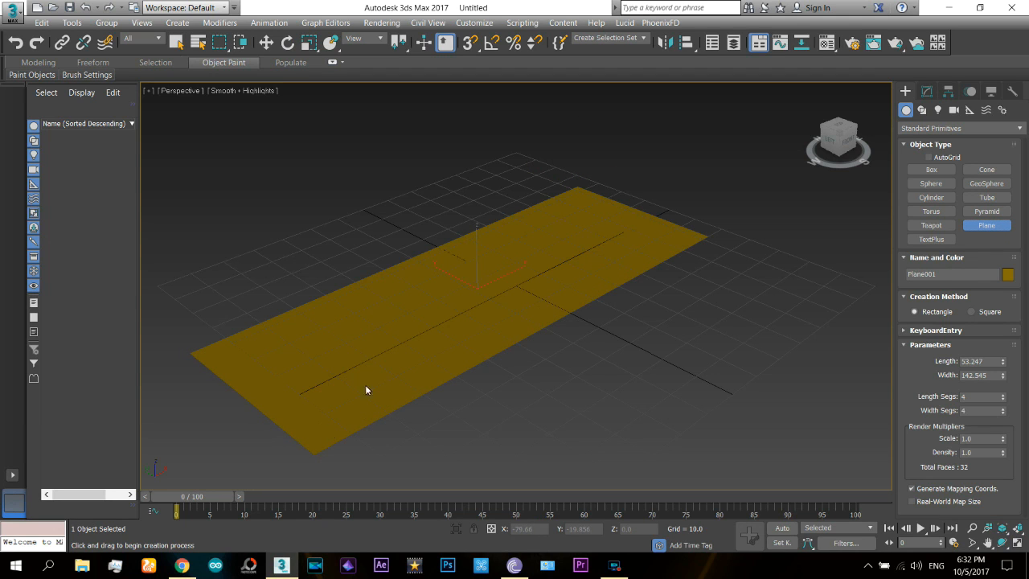
{"action": "right_click", "coordinate": [527, 298]}
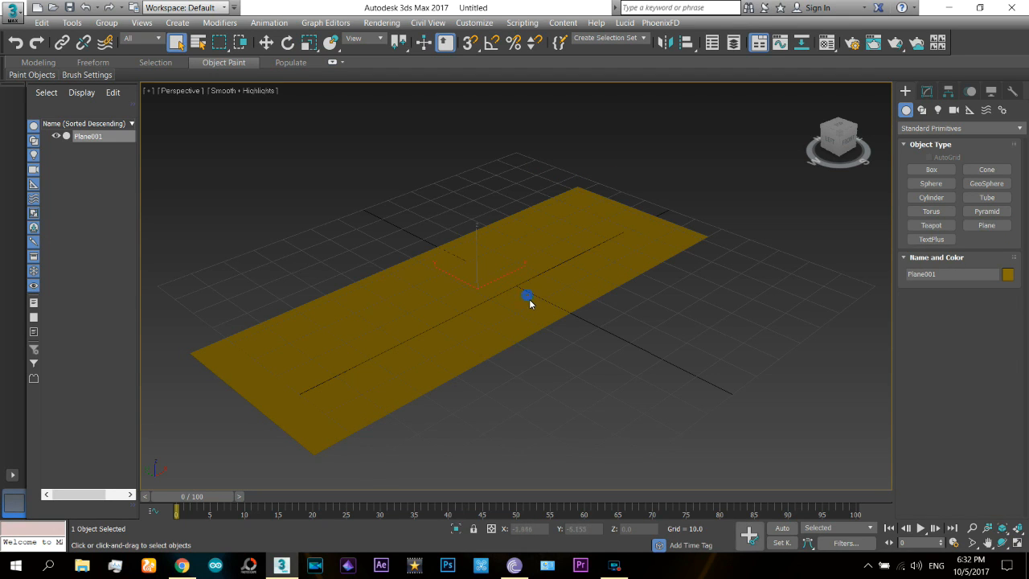
{"action": "right_click", "coordinate": [527, 297]}
{"action": "left_click", "coordinate": [550, 310]}
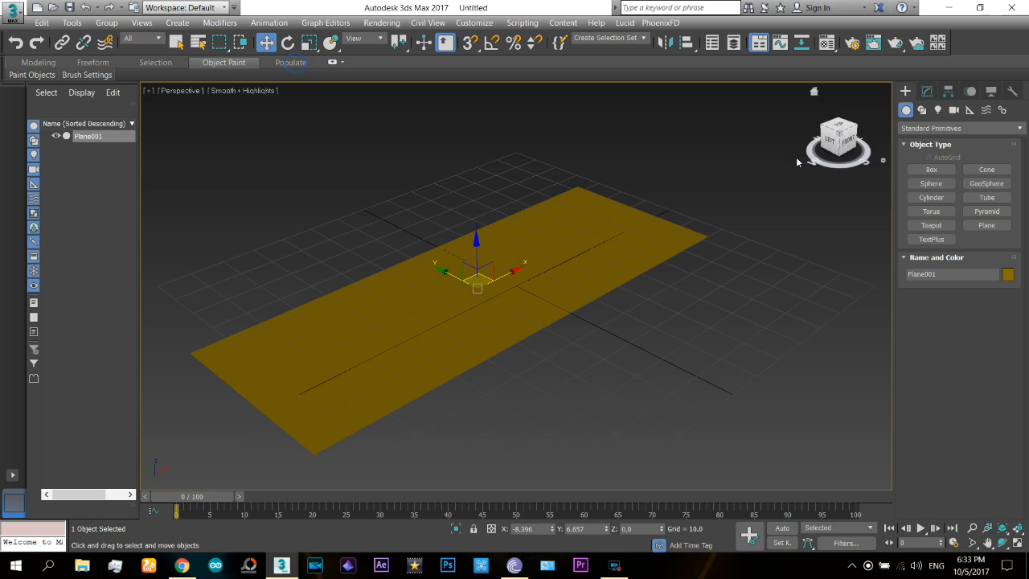
- Assign the first material to the plane, with the tire tread JPG from the Desktop as its diffuse bitmap shown in the viewport
{"action": "left_click", "coordinate": [826, 44]}
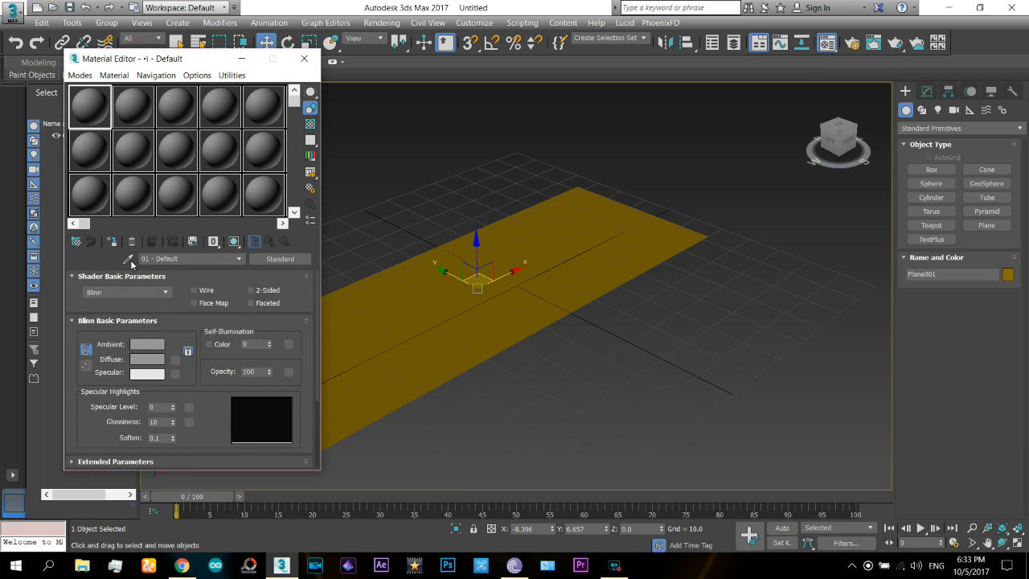
{"action": "left_click", "coordinate": [111, 241]}
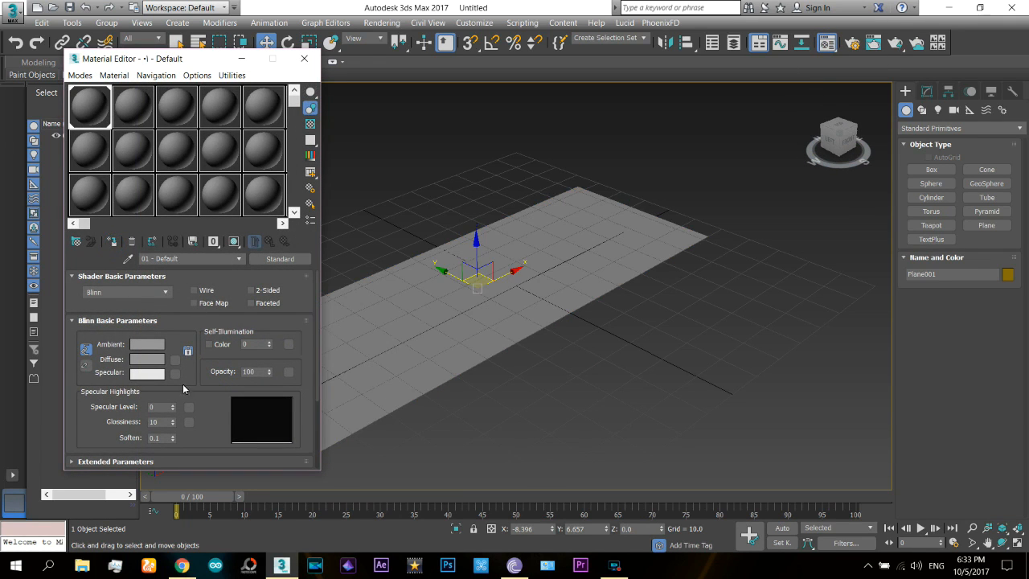
{"action": "double_click", "coordinate": [409, 117]}
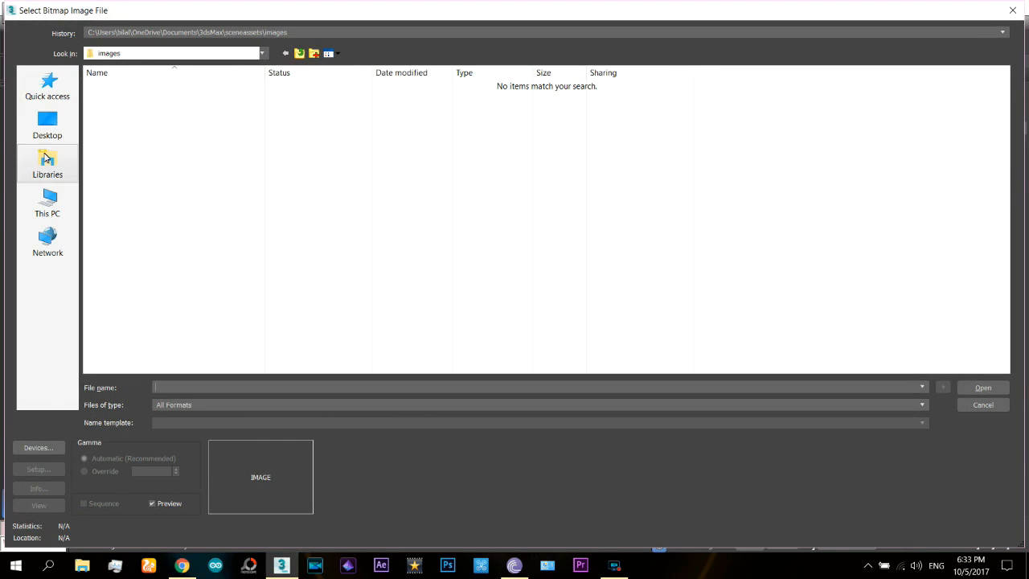
{"action": "left_click", "coordinate": [47, 125]}
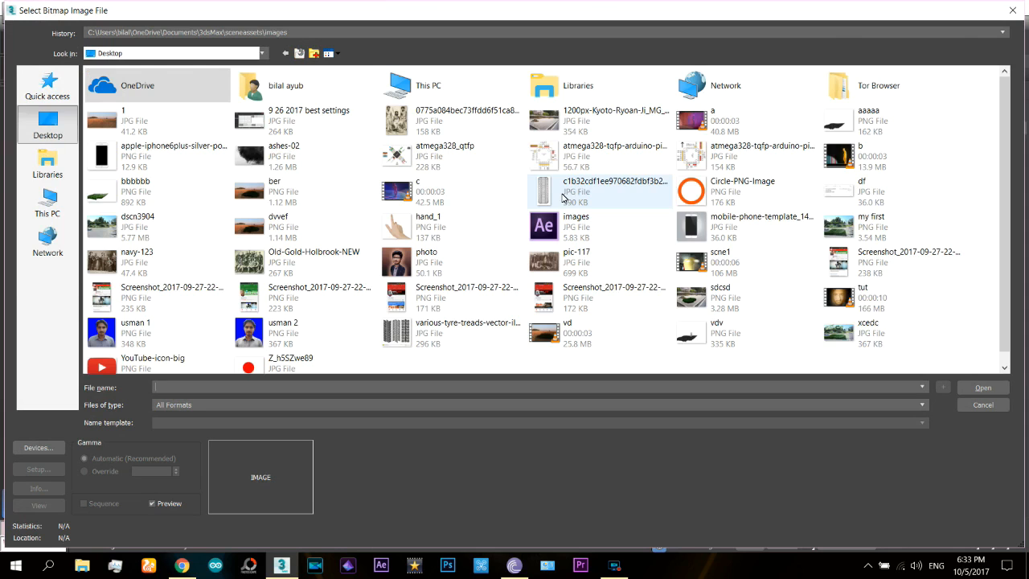
{"action": "double_click", "coordinate": [563, 197]}
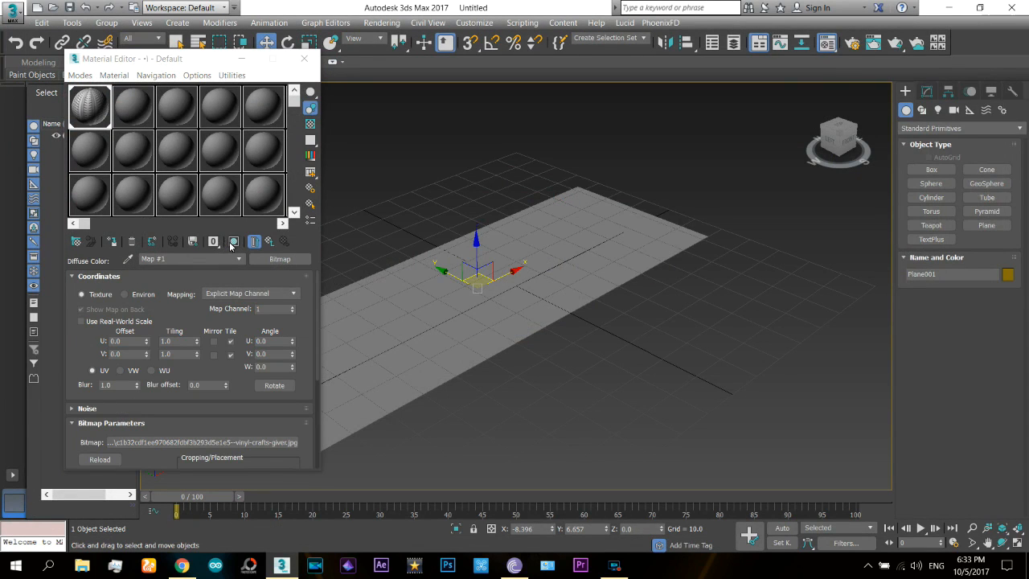
{"action": "left_click", "coordinate": [233, 241]}
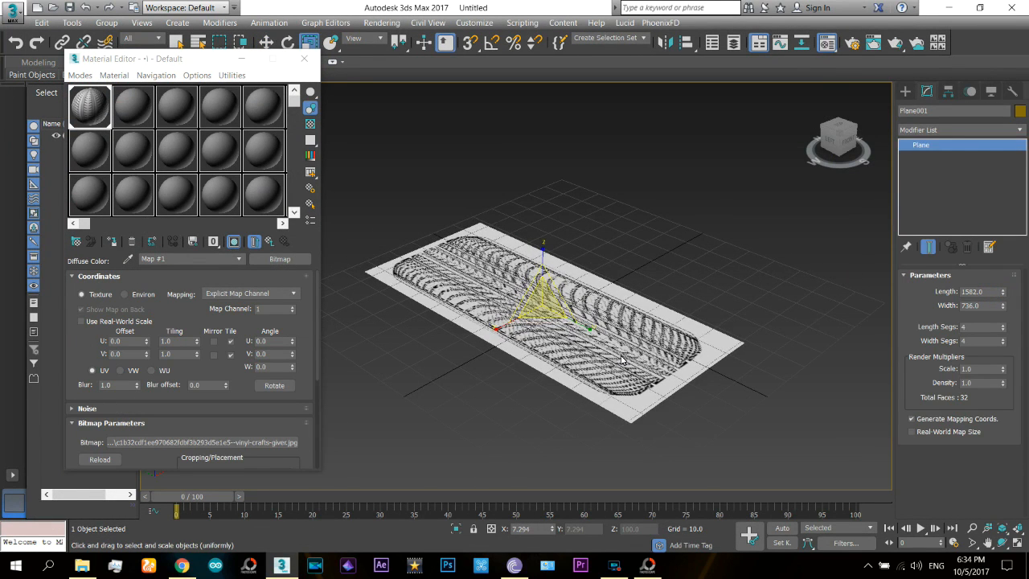
- In the Top view, centre the tread reference plane on the origin at X 0 and Y 0
{"action": "key", "text": "t"}
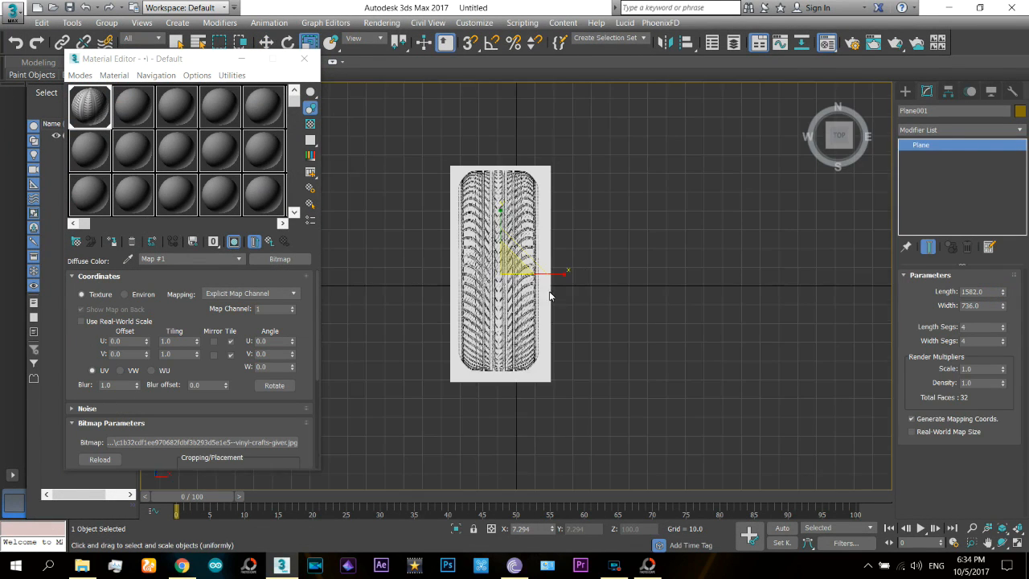
{"action": "key", "text": "w"}
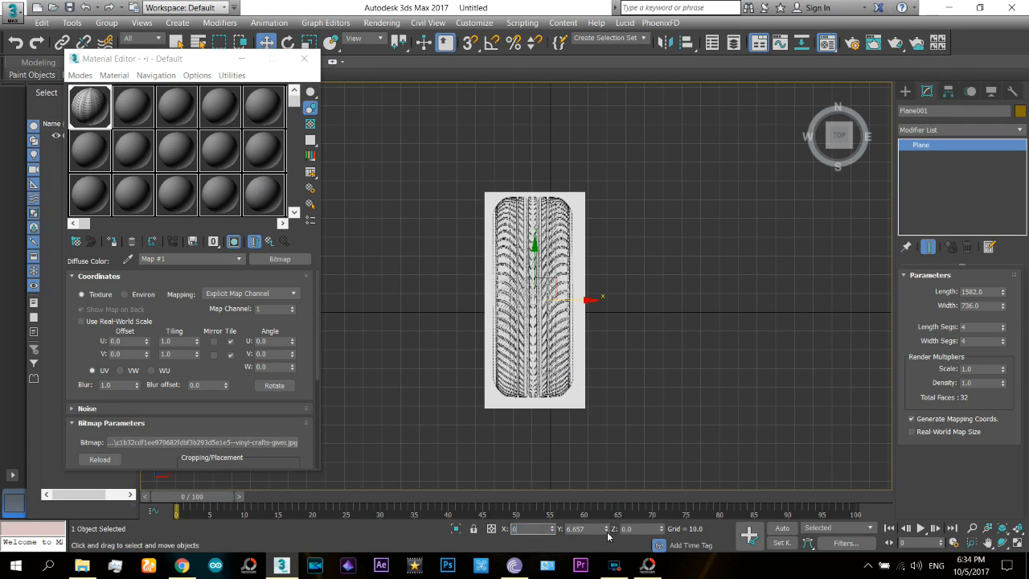
{"action": "key", "text": "Tab"}
{"action": "type", "text": "0"}
{"action": "key", "text": "Tab"}
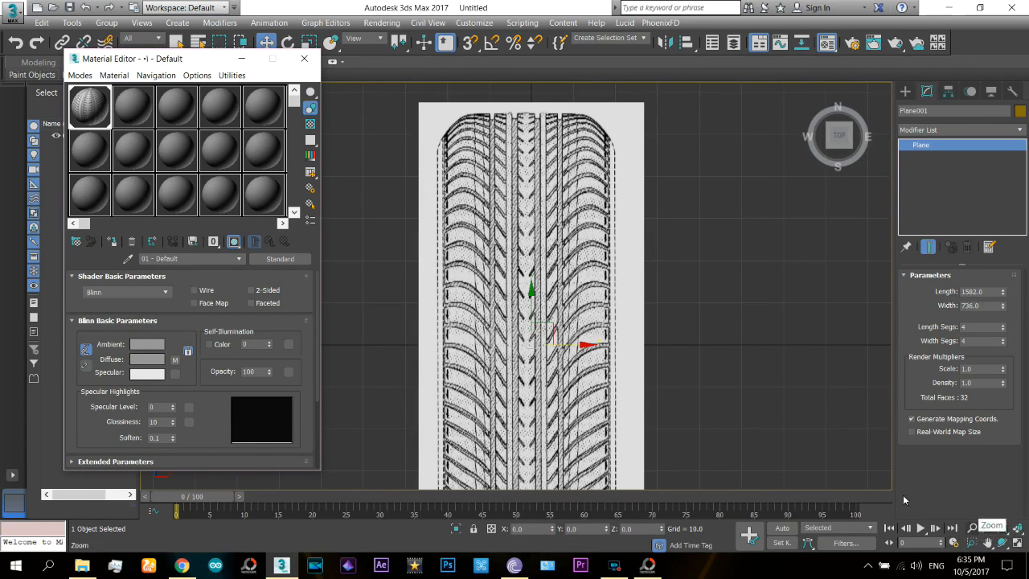
- Draw a small plane about 14.4 wide and 4.7 long over a tread block on the left half of the pattern
{"action": "left_click", "coordinate": [972, 527]}
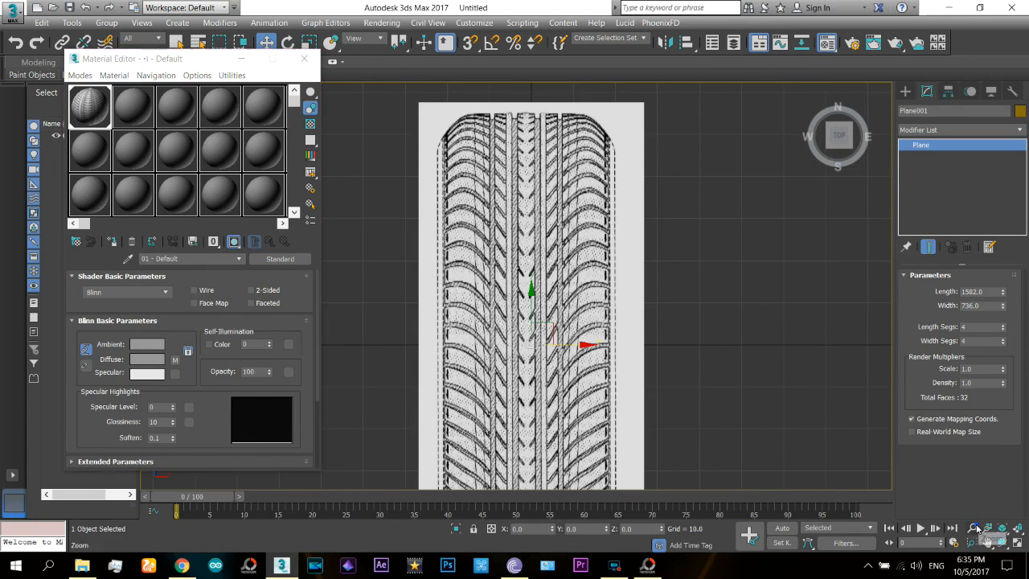
{"action": "left_click_drag", "start_coordinate": [518, 385], "coordinate": [535, 267]}
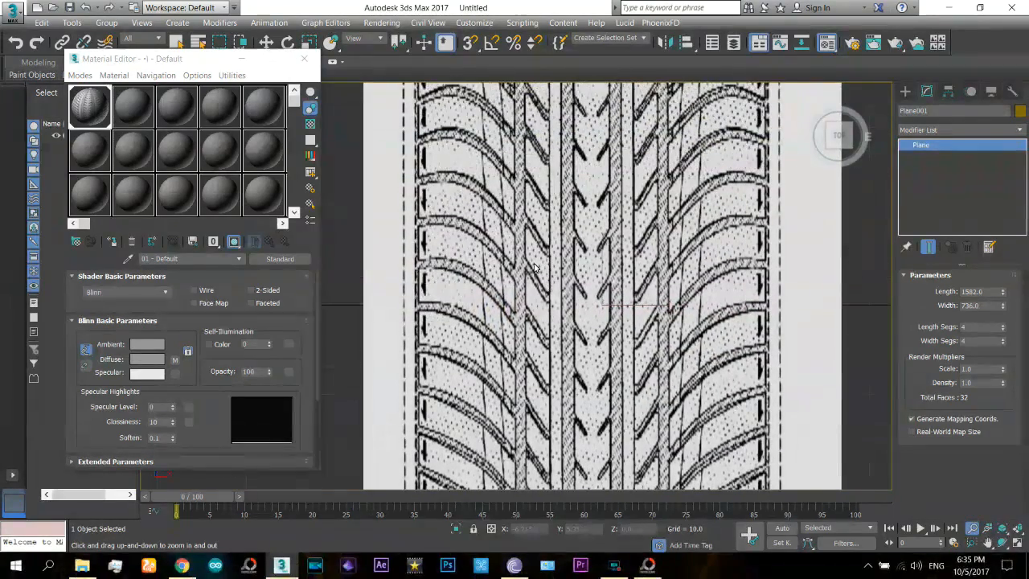
{"action": "right_click", "coordinate": [465, 293]}
{"action": "left_click", "coordinate": [905, 90]}
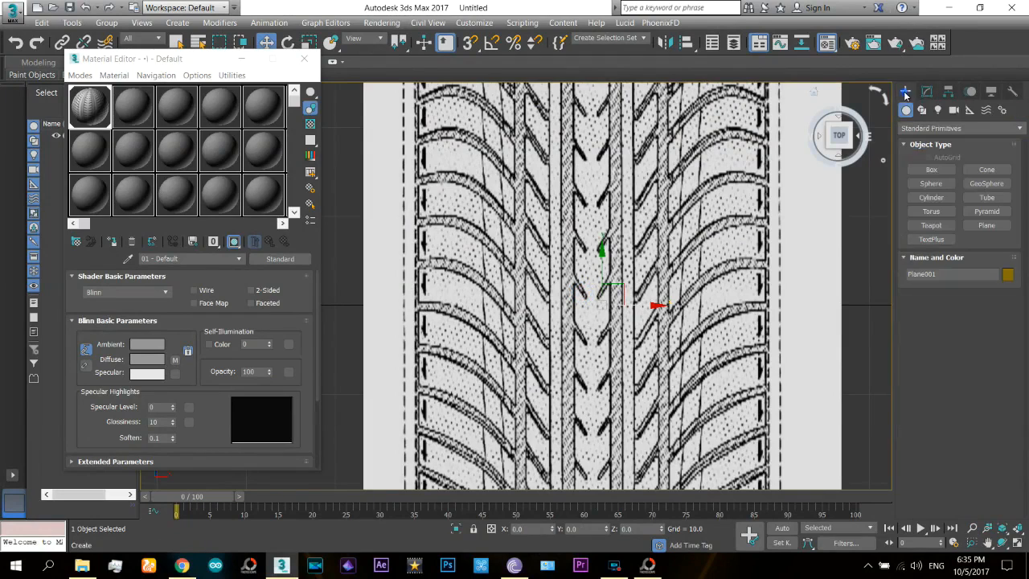
{"action": "left_click", "coordinate": [986, 226]}
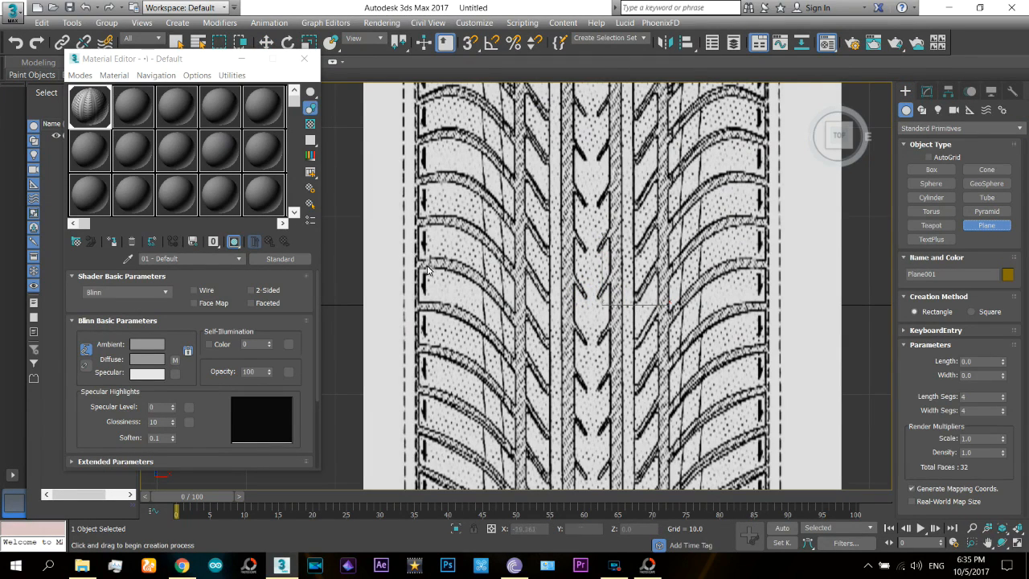
{"action": "left_click_drag", "start_coordinate": [423, 269], "coordinate": [549, 307]}
{"action": "right_click", "coordinate": [647, 287]}
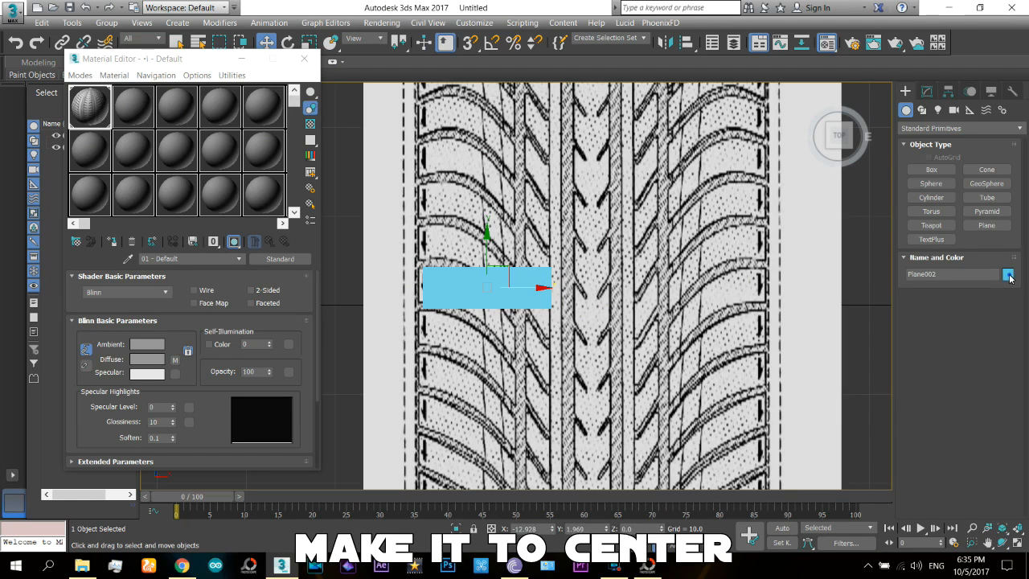
- Change the small plane's object color to the black custom color
{"action": "left_click", "coordinate": [1008, 275]}
{"action": "left_click", "coordinate": [623, 312]}
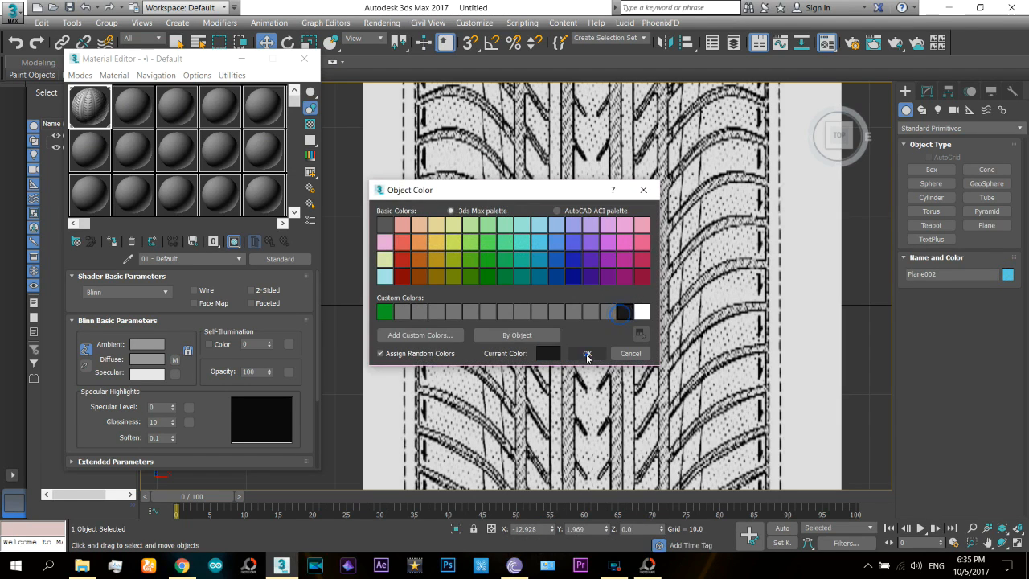
{"action": "left_click", "coordinate": [587, 354]}
- Add an Edit Poly modifier to the small plane and reduce its base length and width segments to 1
{"action": "left_click", "coordinate": [927, 93]}
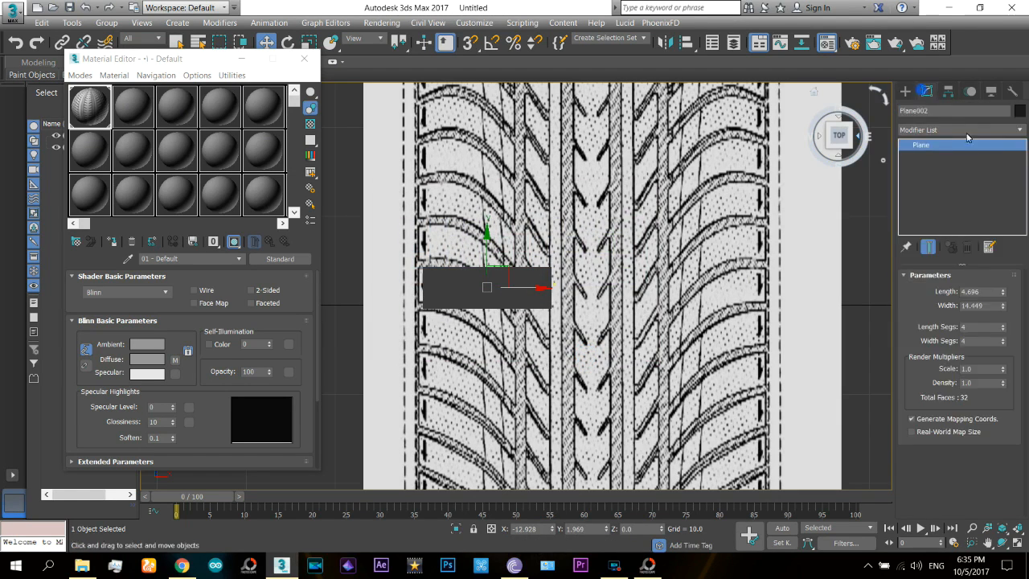
{"action": "left_click", "coordinate": [1020, 129]}
{"action": "scroll", "coordinate": [958, 295], "scroll_direction": "down", "scroll_amount": 10}
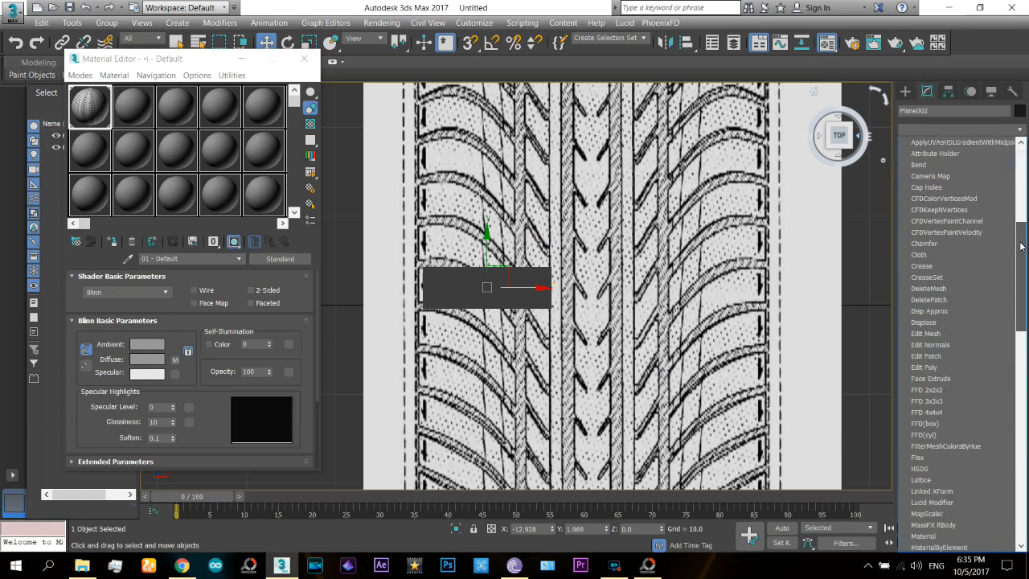
{"action": "left_click", "coordinate": [957, 299]}
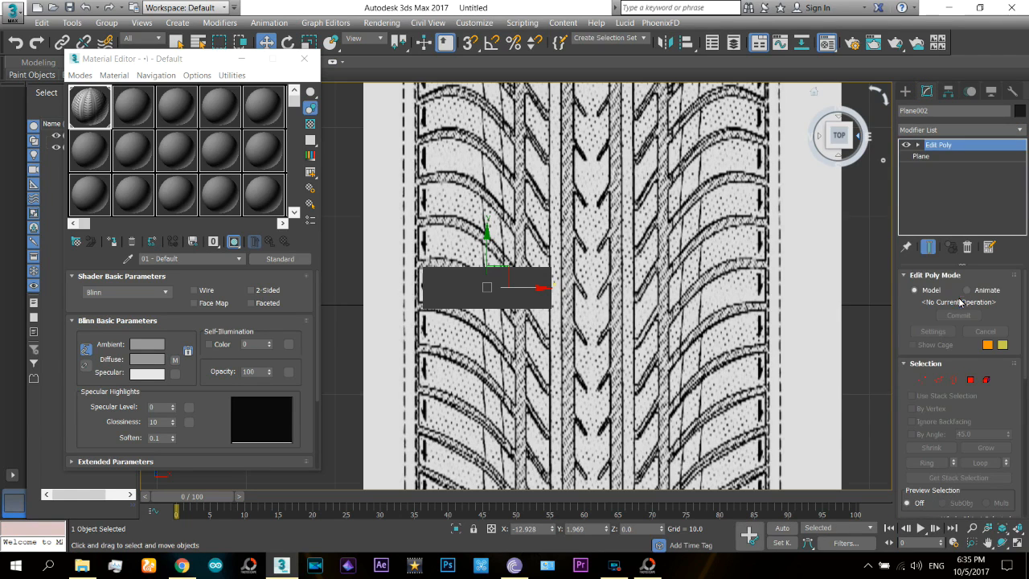
{"action": "left_click", "coordinate": [923, 158]}
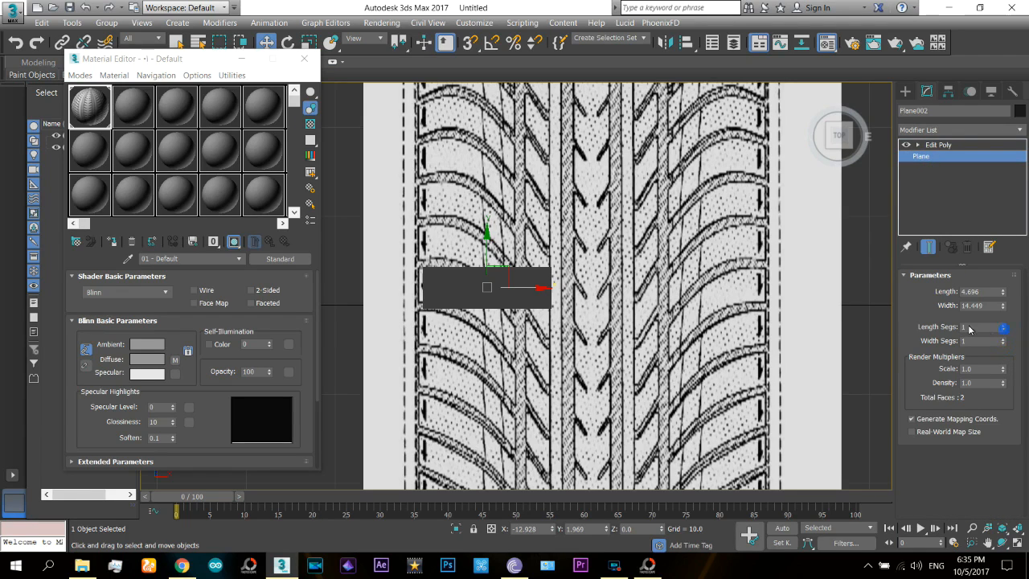
{"action": "left_click", "coordinate": [939, 146]}
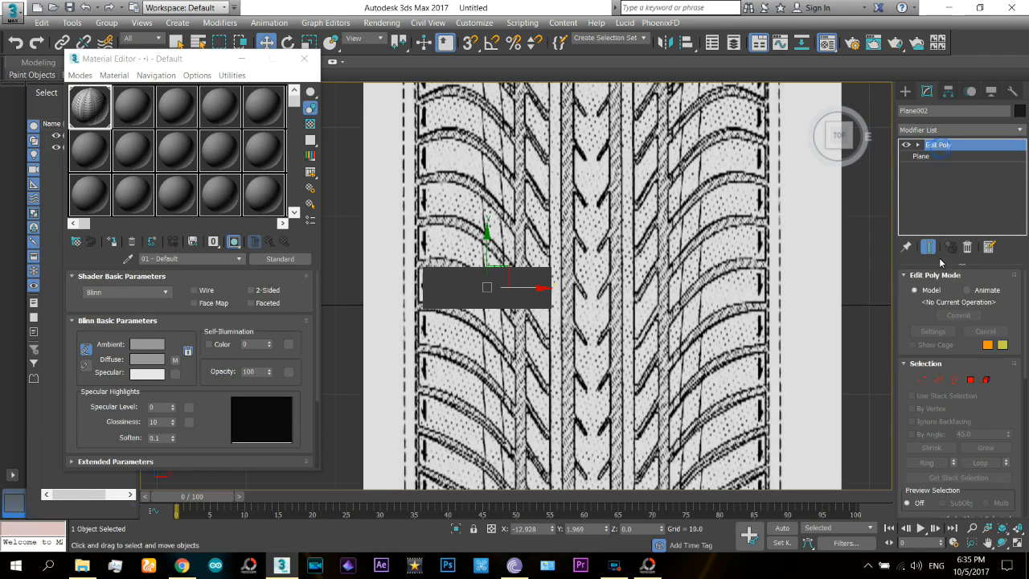
- Move the small plane's left edge slightly outward and up to align it with the tread block's outer border
{"action": "left_click", "coordinate": [924, 379]}
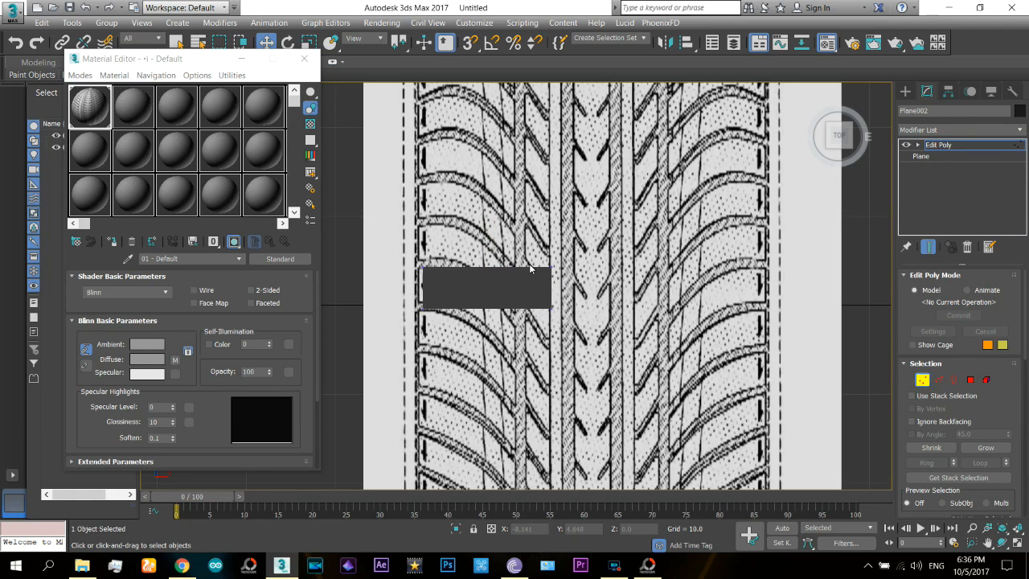
{"action": "left_click", "coordinate": [973, 528]}
{"action": "left_click_drag", "start_coordinate": [488, 303], "coordinate": [483, 267]}
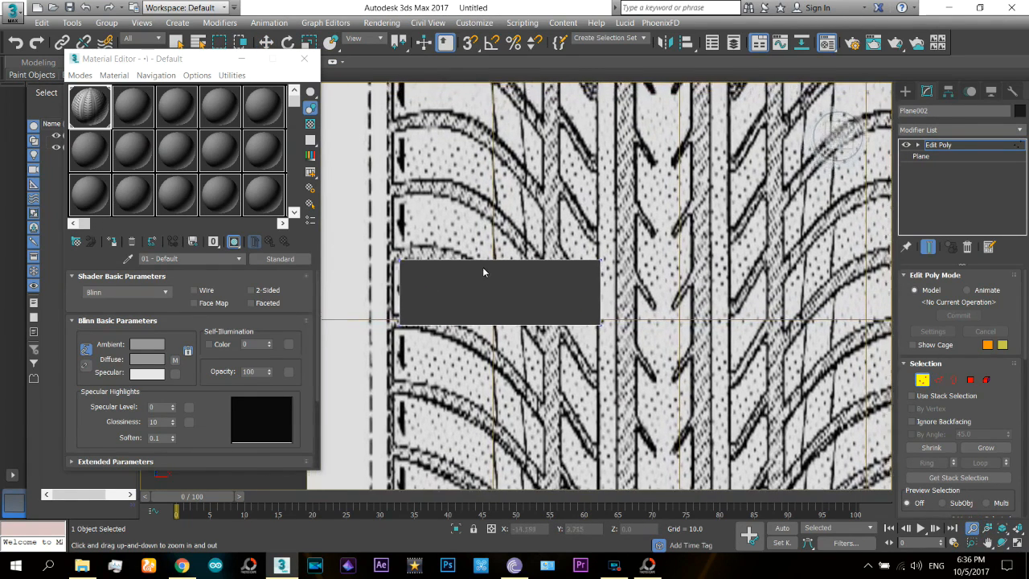
{"action": "right_click", "coordinate": [524, 331]}
{"action": "left_click", "coordinate": [399, 291]}
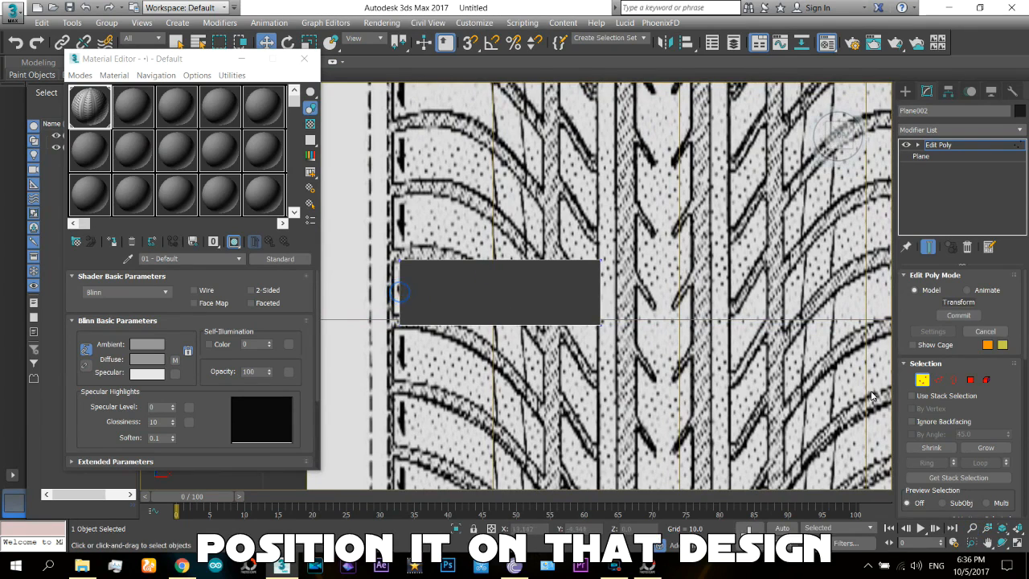
{"action": "left_click", "coordinate": [938, 379]}
{"action": "left_click", "coordinate": [400, 290]}
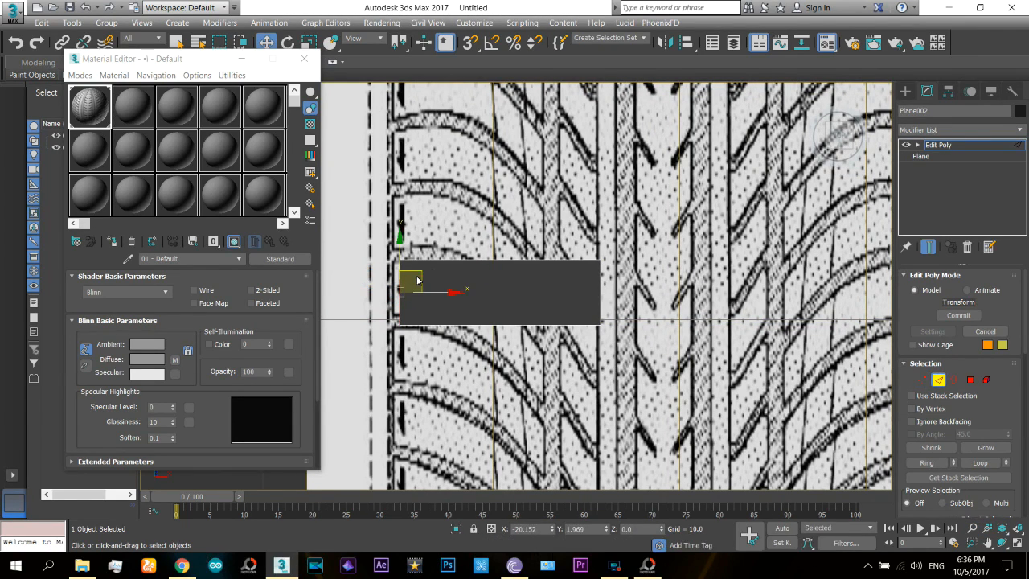
{"action": "left_click_drag", "start_coordinate": [422, 276], "coordinate": [407, 269]}
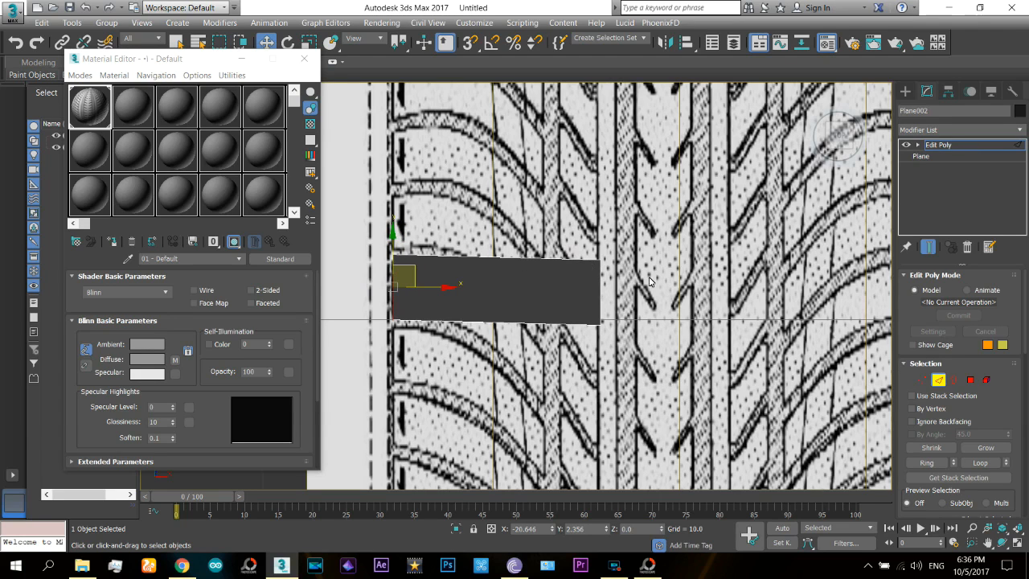
- Move the plane's inner edge outward to shorten it to a narrow piece at the tread block's outer end
{"action": "left_click", "coordinate": [923, 380]}
{"action": "left_click", "coordinate": [938, 381]}
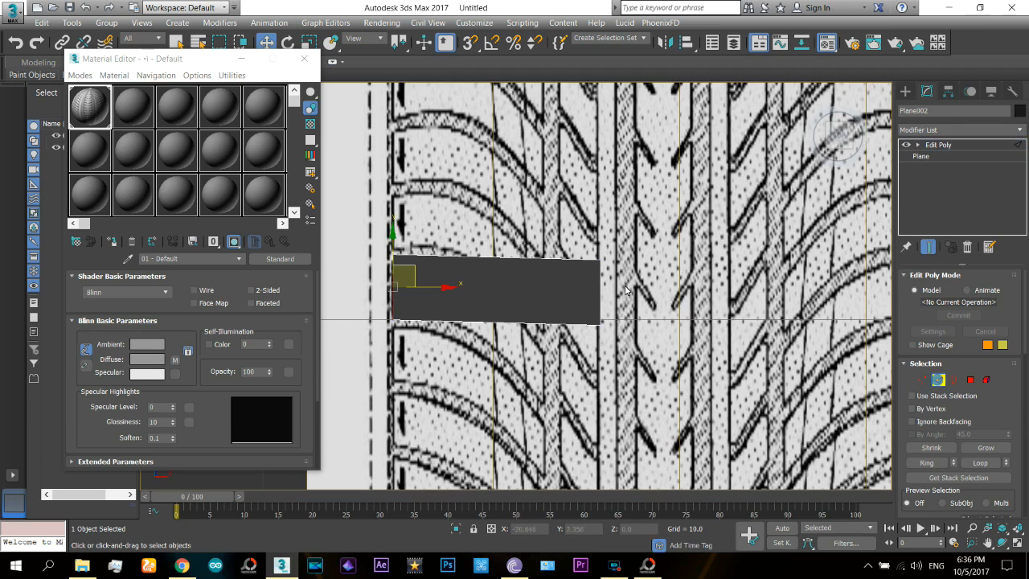
{"action": "left_click", "coordinate": [599, 290]}
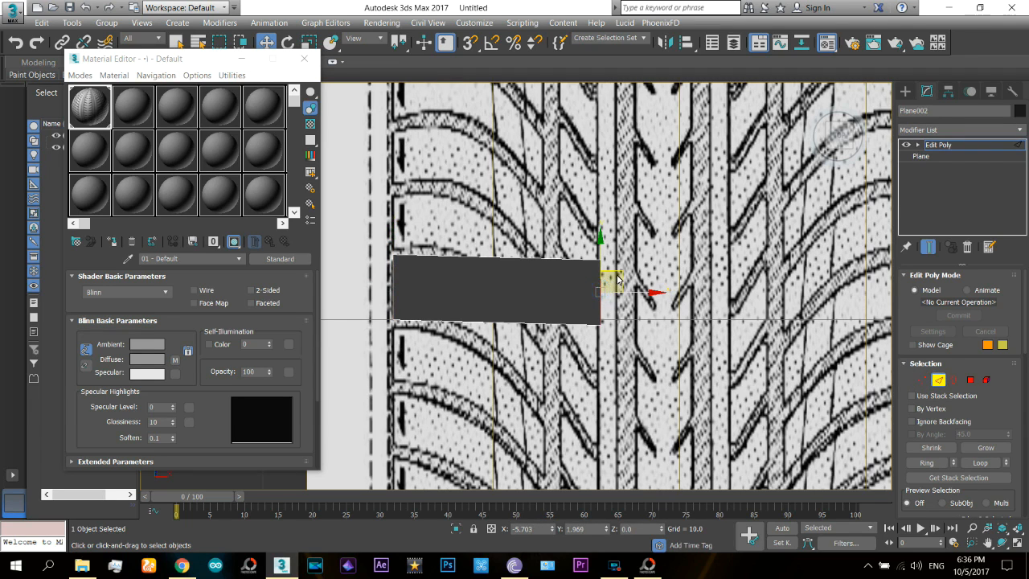
{"action": "left_click_drag", "start_coordinate": [599, 285], "coordinate": [448, 267]}
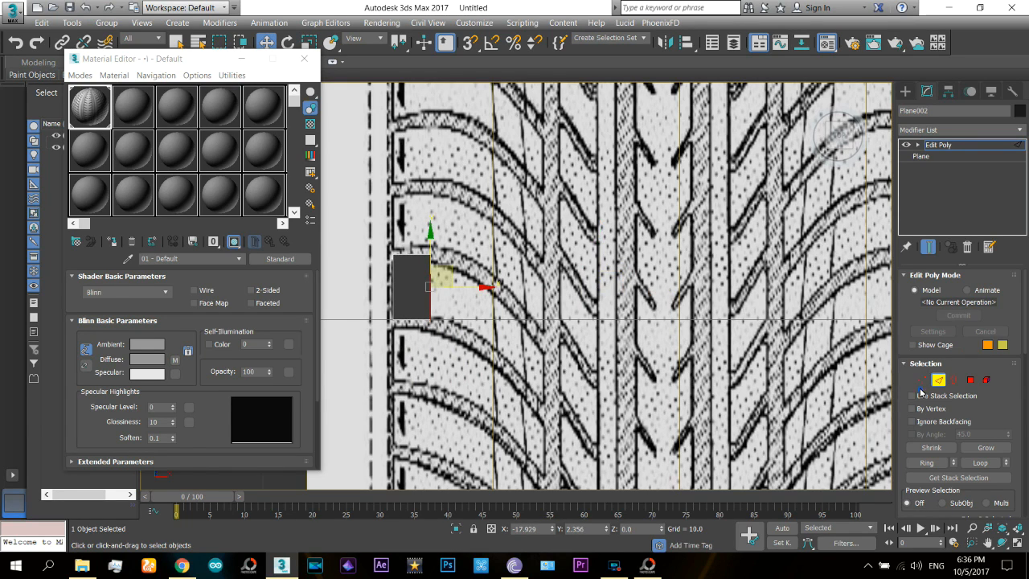
- Adjust the plane's upper and lower vertices vertically to fit the tread block between its two grooves
{"action": "left_click", "coordinate": [923, 379]}
{"action": "left_click_drag", "start_coordinate": [447, 271], "coordinate": [448, 271]}
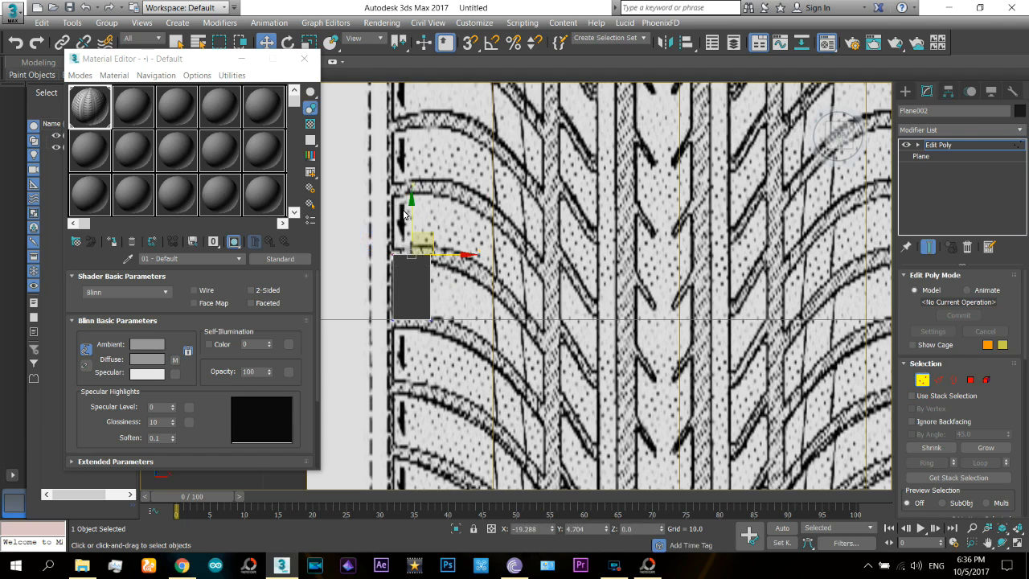
{"action": "left_click_drag", "start_coordinate": [410, 217], "coordinate": [416, 225]}
{"action": "left_click_drag", "start_coordinate": [381, 291], "coordinate": [504, 354]}
{"action": "left_click_drag", "start_coordinate": [419, 278], "coordinate": [423, 283]}
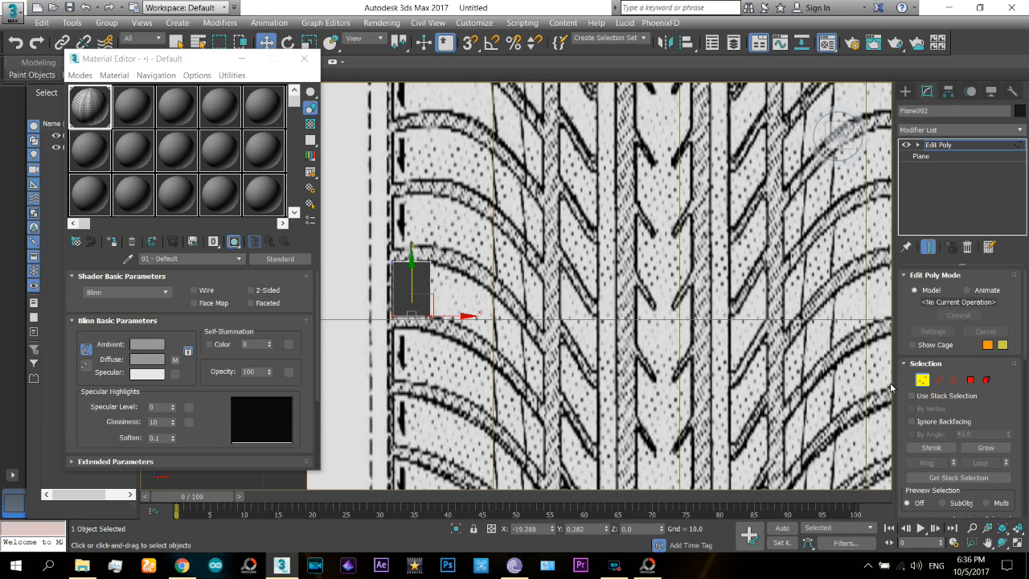
- Extend the plane's inner edge into a second segment and move its end vertices onto the curved groove lines
{"action": "left_click", "coordinate": [937, 381]}
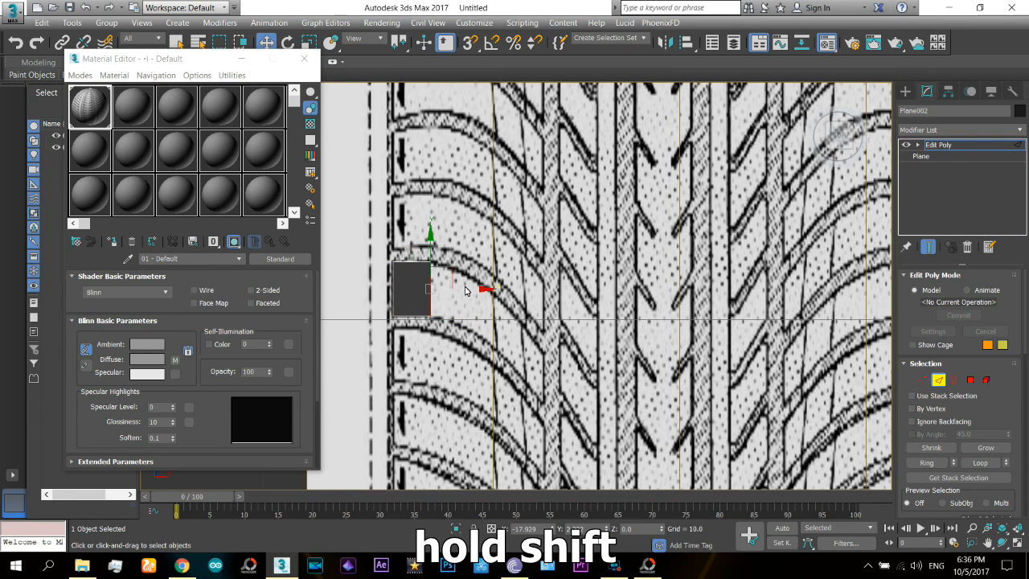
{"action": "left_click_drag", "start_coordinate": [465, 290], "coordinate": [492, 290], "text": "shift"}
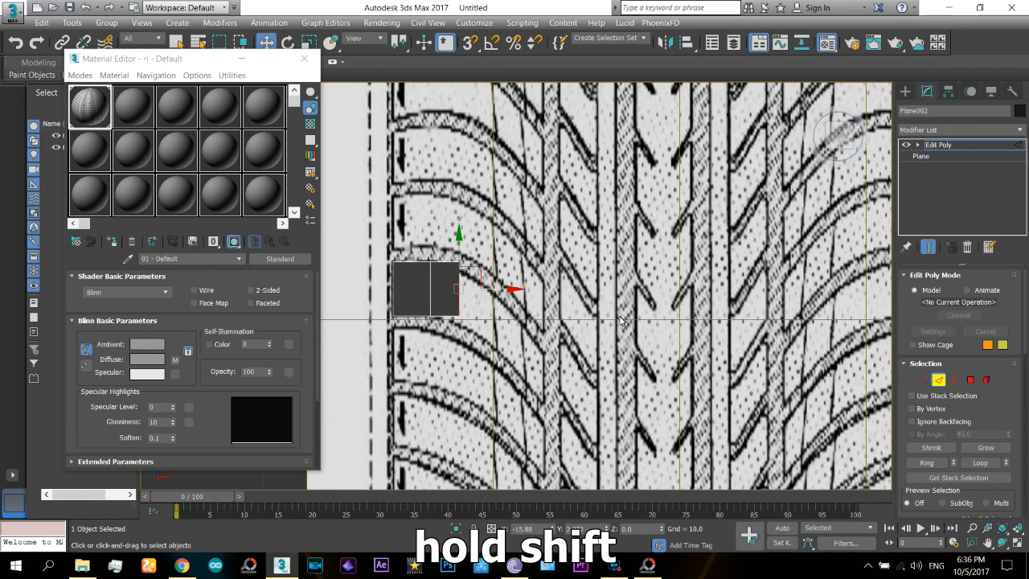
{"action": "left_click", "coordinate": [923, 380]}
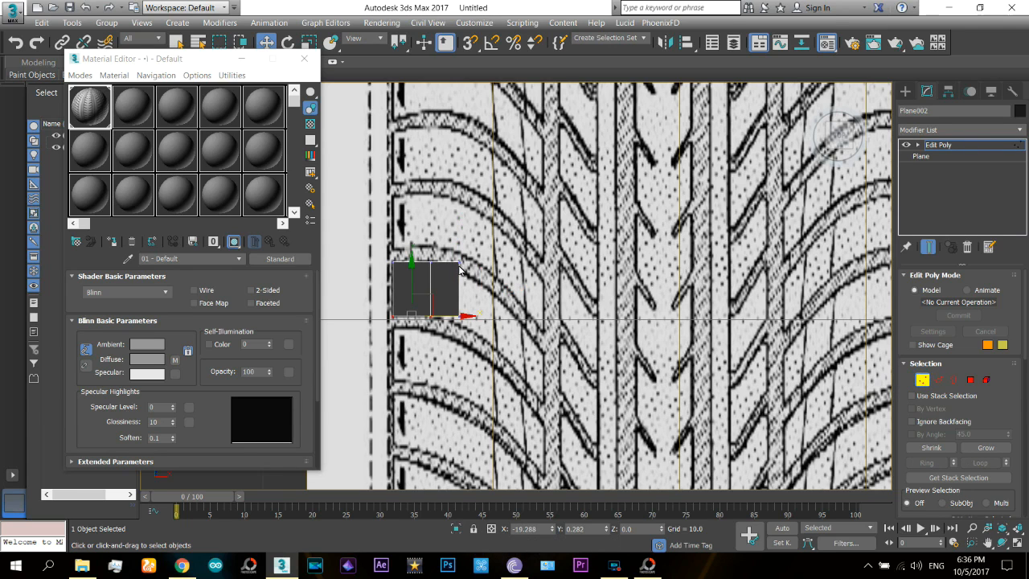
{"action": "left_click", "coordinate": [460, 266]}
{"action": "mouse_move", "coordinate": [468, 251]}
{"action": "left_mouse_down"}
{"action": "mouse_move", "coordinate": [475, 236]}
{"action": "mouse_move", "coordinate": [474, 251]}
{"action": "left_mouse_up"}
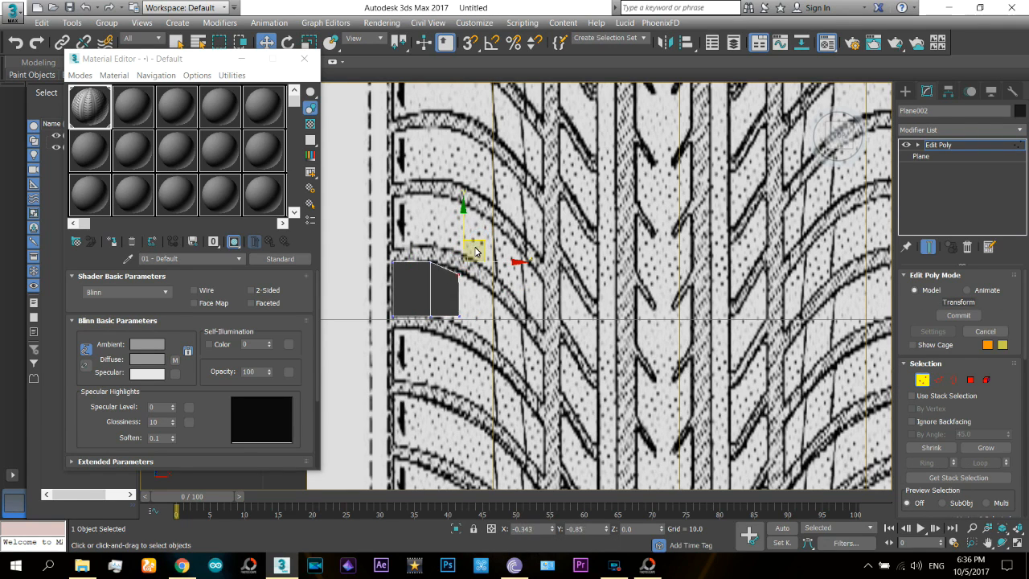
{"action": "left_click", "coordinate": [452, 320]}
{"action": "left_click", "coordinate": [449, 321]}
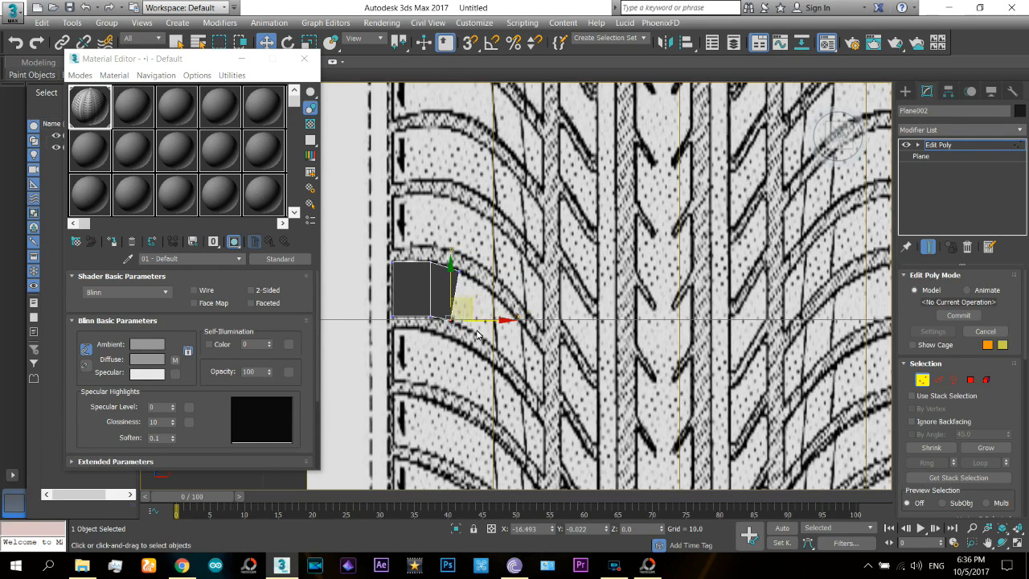
- Extend the strip by a third segment and align its end vertices with the curve of the tread block
{"action": "left_click", "coordinate": [939, 382]}
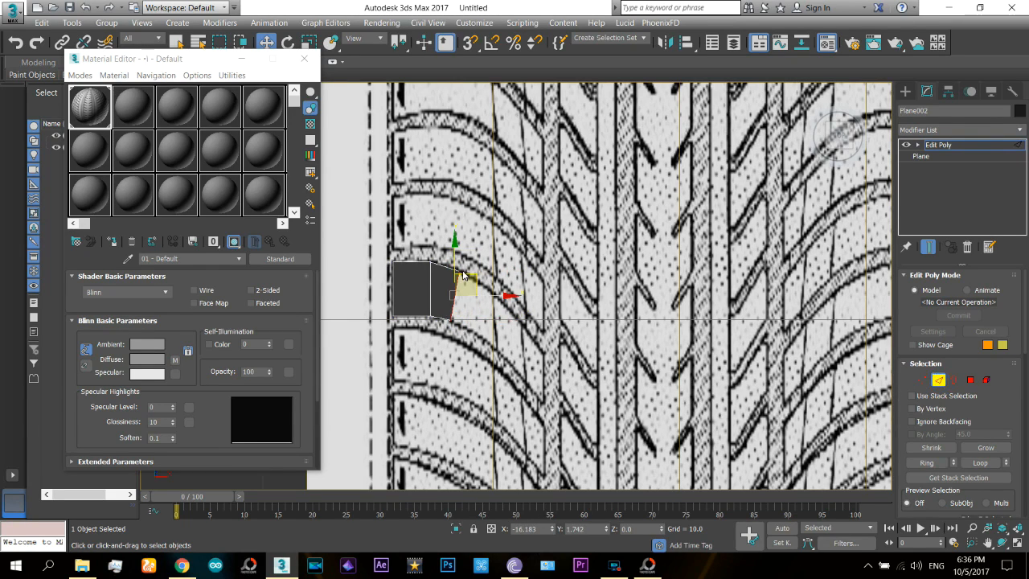
{"action": "left_click_drag", "start_coordinate": [466, 280], "coordinate": [484, 289], "text": "shift"}
{"action": "key", "text": "1"}
{"action": "left_click_drag", "start_coordinate": [468, 330], "coordinate": [464, 327]}
{"action": "left_click_drag", "start_coordinate": [477, 282], "coordinate": [505, 324]}
- Continue extending and aligning edge segments until the strip fills the curved block up to the vertical groove
{"action": "left_click", "coordinate": [939, 381]}
{"action": "key", "text": "1"}
{"action": "left_click_drag", "start_coordinate": [509, 311], "coordinate": [513, 312]}
{"action": "left_click_drag", "start_coordinate": [487, 349], "coordinate": [543, 405]}
{"action": "left_click", "coordinate": [939, 381]}
{"action": "key", "text": "1"}
{"action": "left_click", "coordinate": [939, 380]}
{"action": "key", "text": "1"}
{"action": "left_click", "coordinate": [565, 352]}
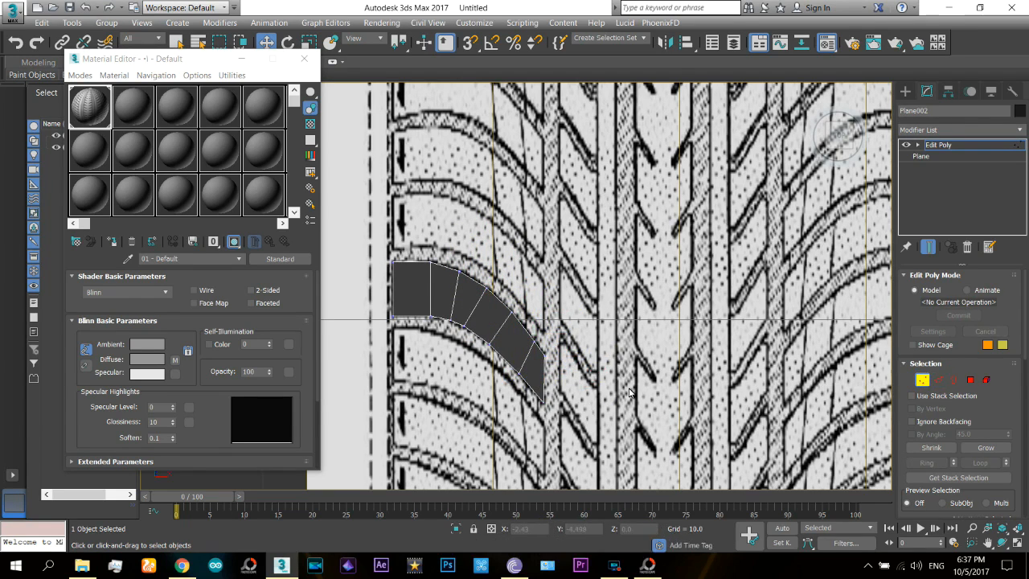
- Copy the whole curved strip toward the pattern's center using Clone To Element
{"action": "left_click", "coordinate": [971, 381]}
{"action": "left_click", "coordinate": [490, 322]}
{"action": "middle_click_drag", "start_coordinate": [784, 326], "coordinate": [764, 290]}
{"action": "left_click", "coordinate": [987, 381]}
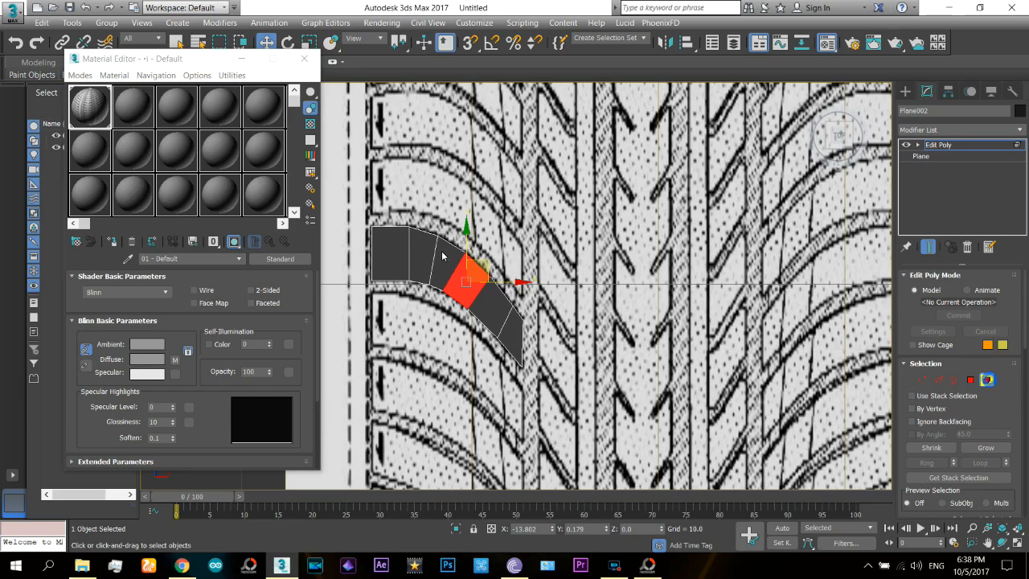
{"action": "left_click", "coordinate": [462, 264]}
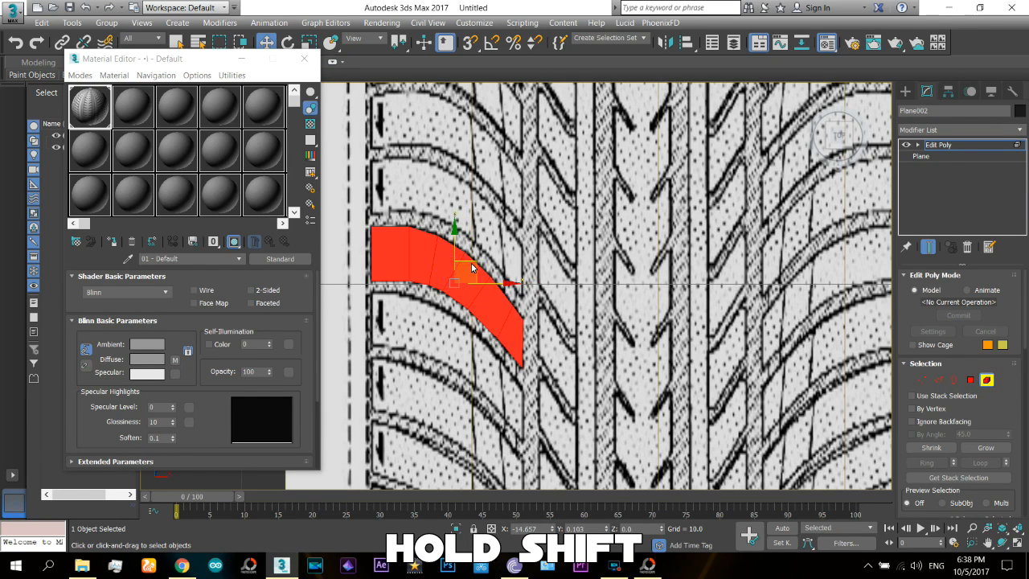
{"action": "left_click_drag", "start_coordinate": [472, 268], "coordinate": [627, 277], "text": "shift"}
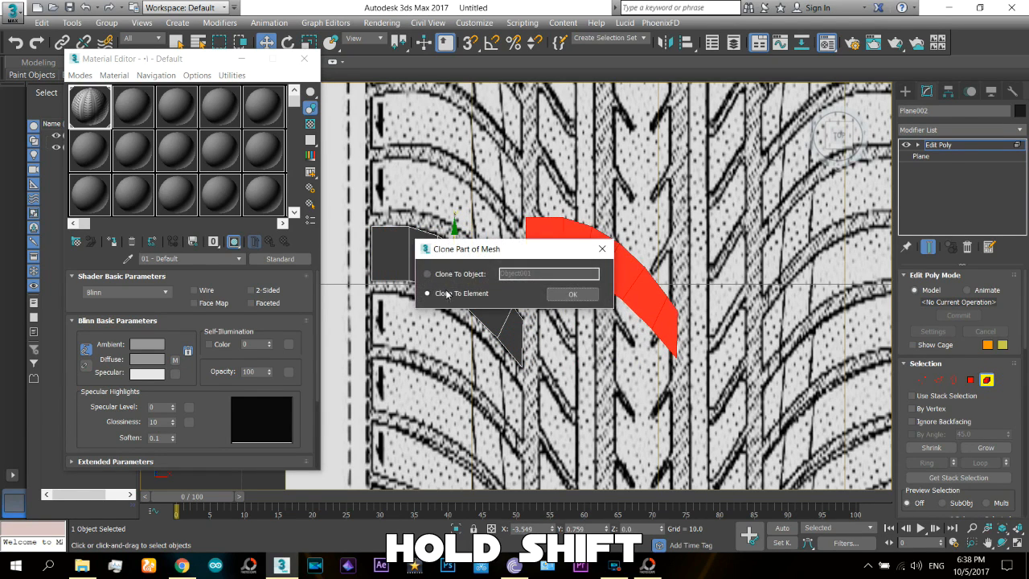
{"action": "left_click", "coordinate": [572, 294]}
- Delete every polygon of the copied strip except its first rectangular one
{"action": "left_click", "coordinate": [969, 379]}
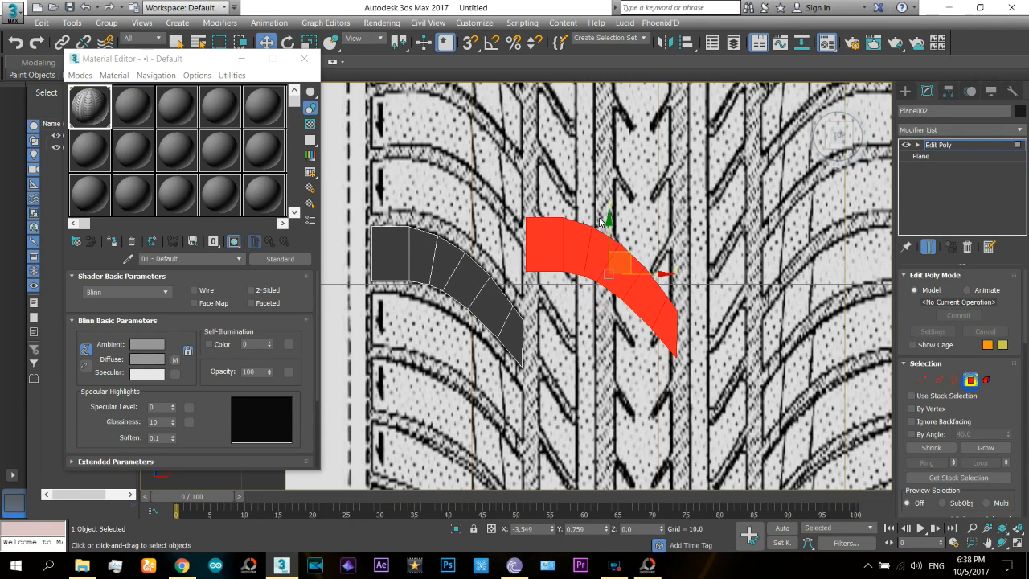
{"action": "left_click_drag", "start_coordinate": [570, 186], "coordinate": [769, 488]}
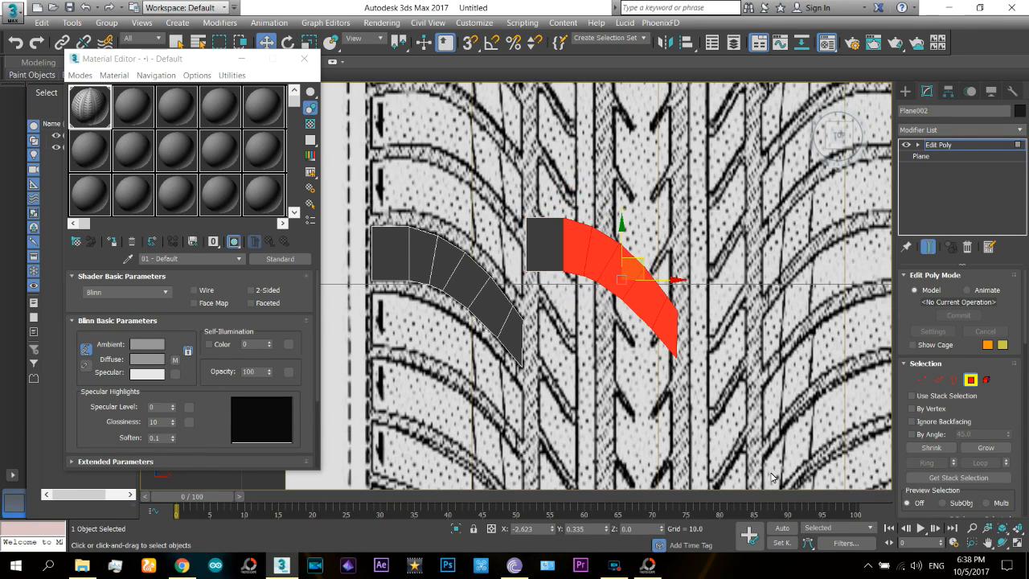
{"action": "key", "text": "Delete"}
- Move the remaining rectangle's four vertices onto the corners of the slanted tread block beside the curved strip
{"action": "left_click", "coordinate": [919, 380]}
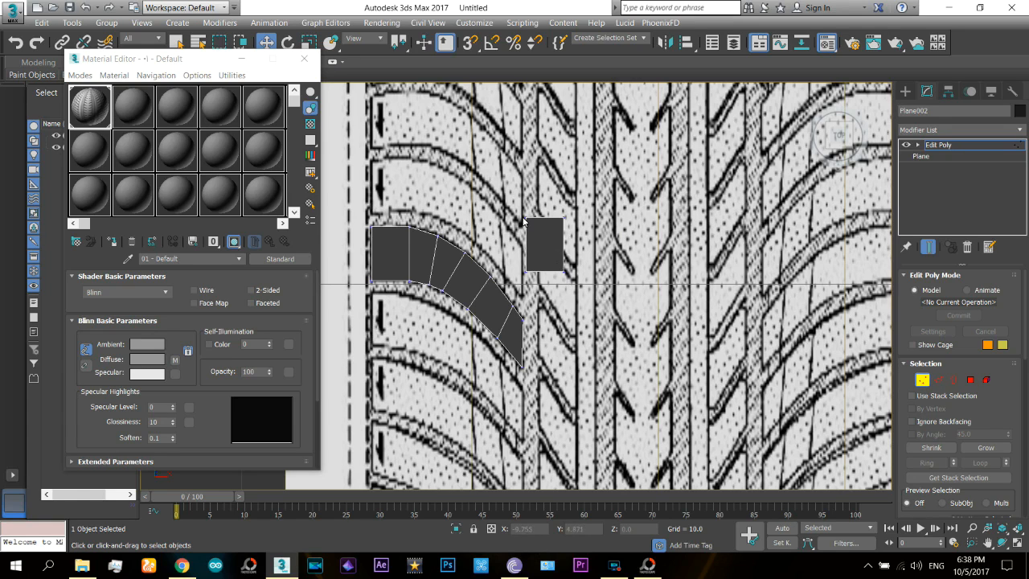
{"action": "left_click", "coordinate": [526, 219]}
{"action": "left_click_drag", "start_coordinate": [549, 213], "coordinate": [538, 357]}
{"action": "left_click_drag", "start_coordinate": [562, 272], "coordinate": [578, 414]}
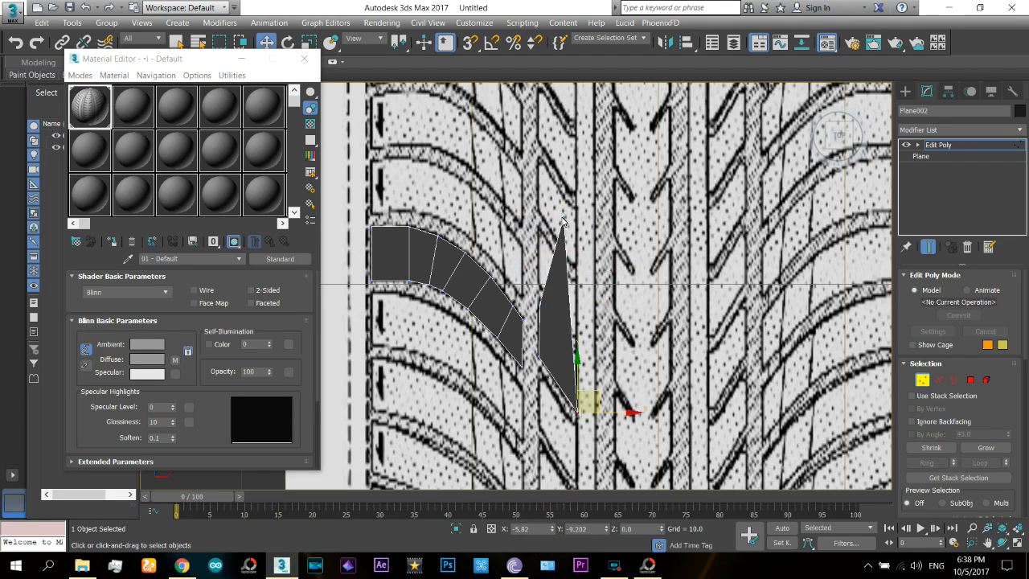
{"action": "left_click_drag", "start_coordinate": [563, 218], "coordinate": [581, 361]}
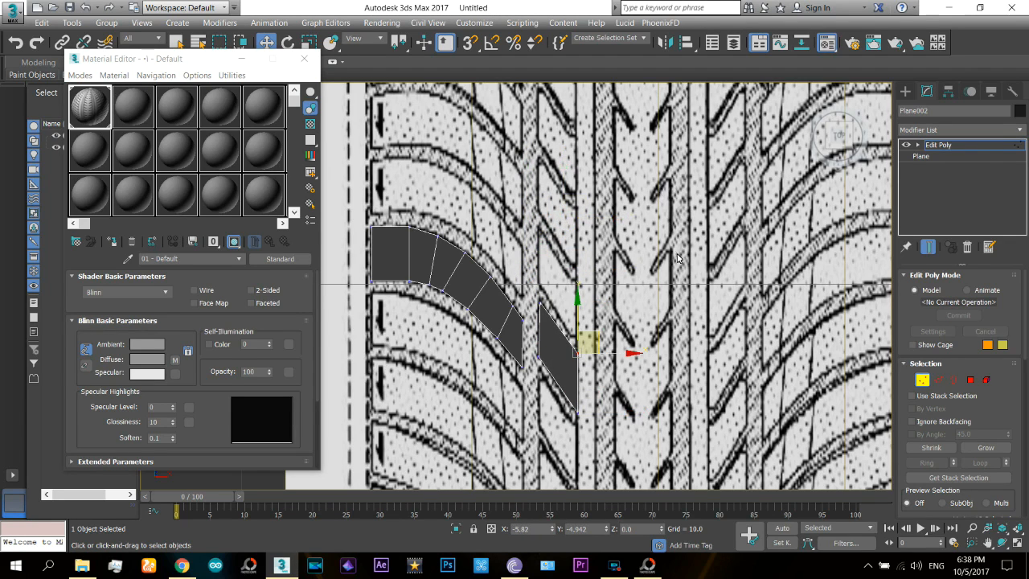
- Copy the slanted polygon onto the central tread column using Clone To Element
{"action": "middle_click_drag", "start_coordinate": [696, 267], "coordinate": [629, 232]}
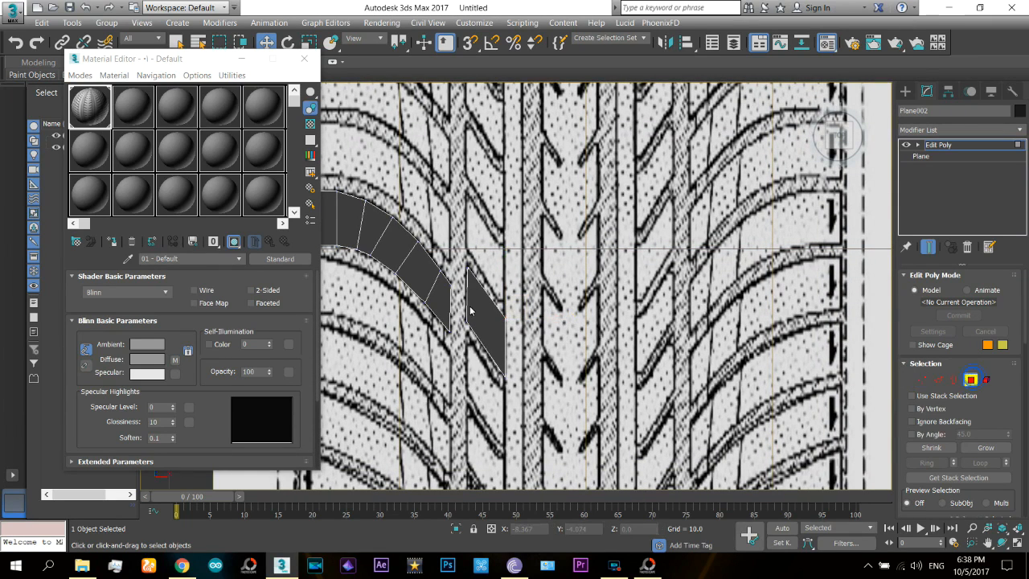
{"action": "left_click", "coordinate": [972, 379]}
{"action": "left_click_drag", "start_coordinate": [501, 302], "coordinate": [579, 322]}
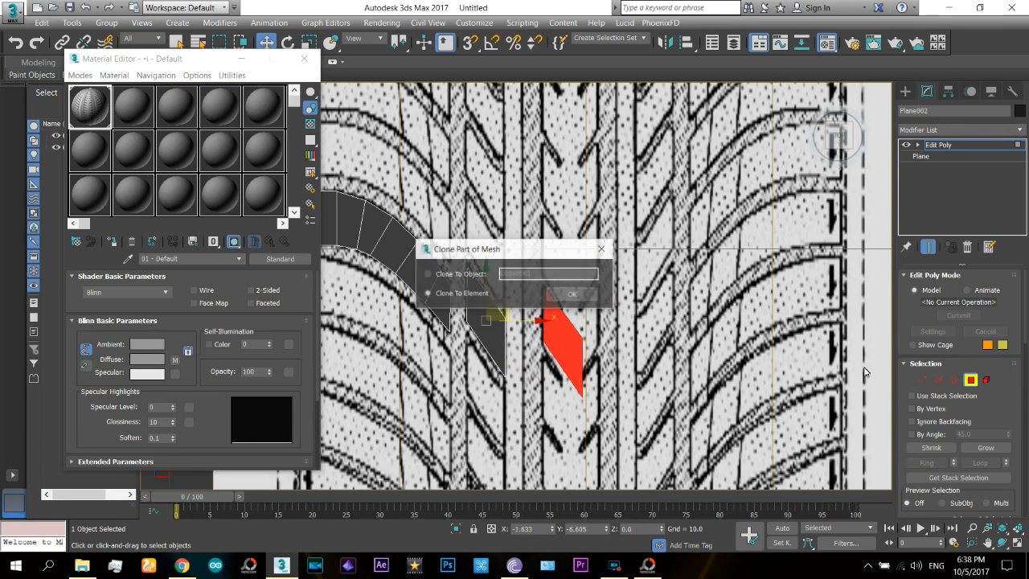
{"action": "left_click", "coordinate": [573, 294]}
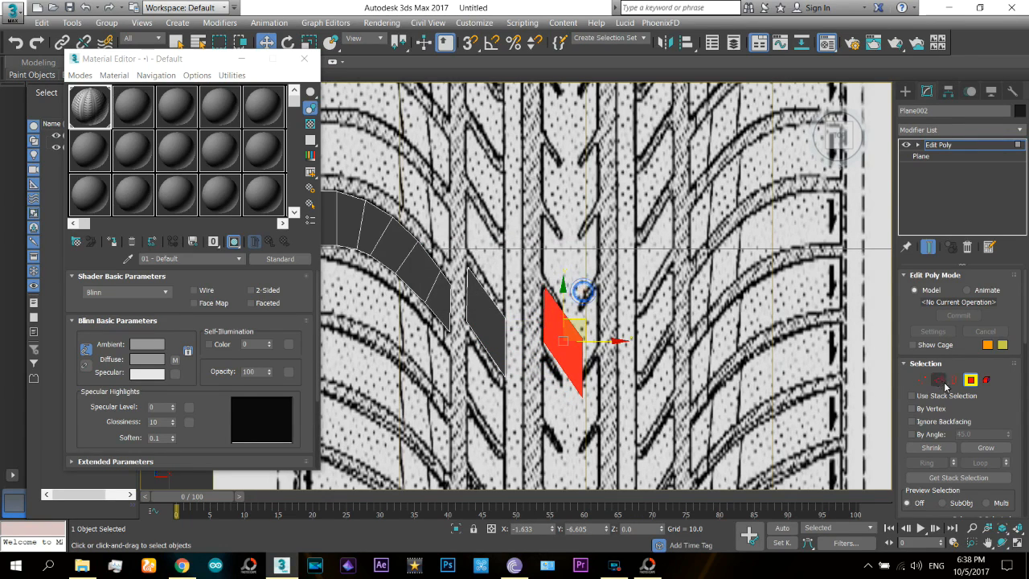
- Adjust the copied polygon's vertices to match the left half of the central tread block, ending at the column's middle
{"action": "left_click", "coordinate": [971, 380]}
{"action": "left_click", "coordinate": [544, 287]}
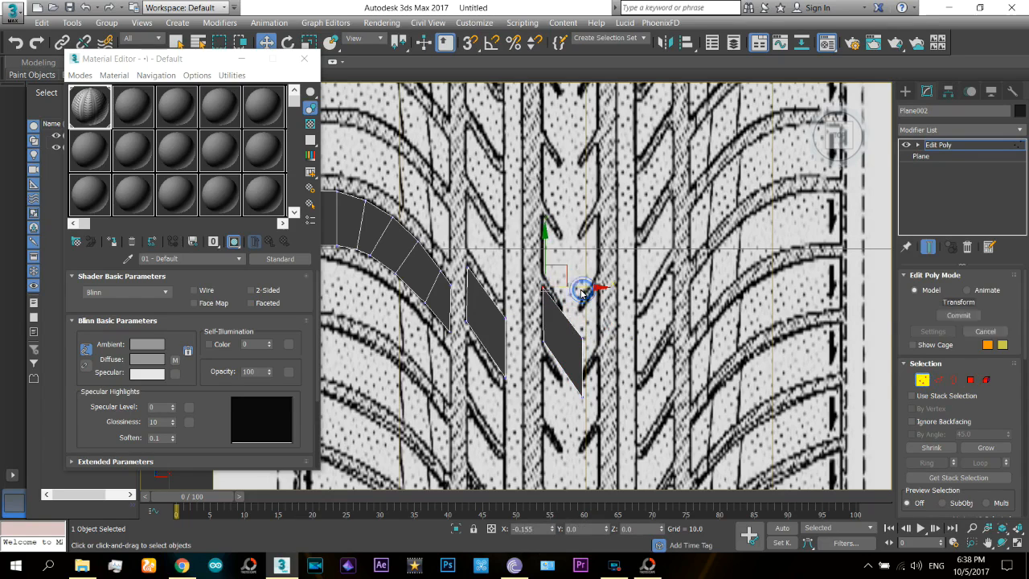
{"action": "left_click", "coordinate": [583, 397]}
{"action": "left_click_drag", "start_coordinate": [583, 397], "coordinate": [573, 396]}
{"action": "left_click", "coordinate": [582, 338]}
{"action": "left_click_drag", "start_coordinate": [594, 325], "coordinate": [584, 312]}
{"action": "middle_click_drag", "start_coordinate": [514, 404], "coordinate": [534, 407]}
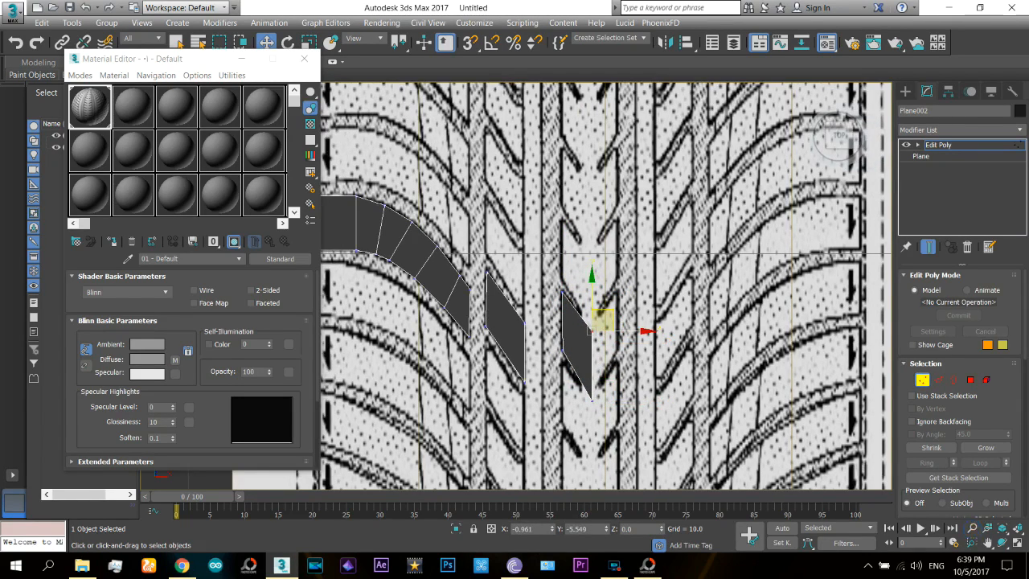
{"action": "scroll", "coordinate": [672, 222], "scroll_direction": "down", "scroll_amount": 5}
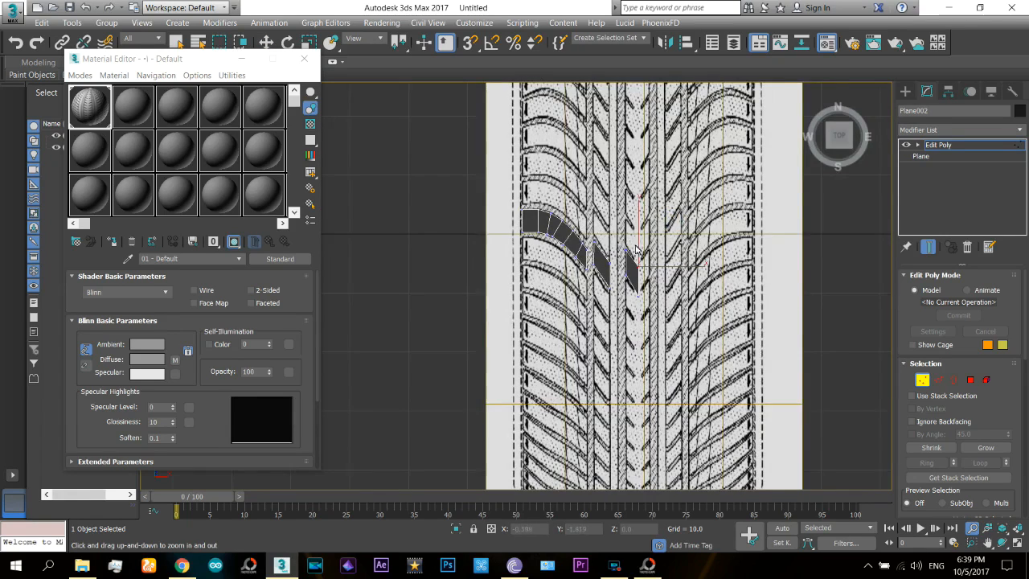
{"action": "scroll", "coordinate": [635, 251], "scroll_direction": "up", "scroll_amount": 4}
{"action": "right_click", "coordinate": [718, 335]}
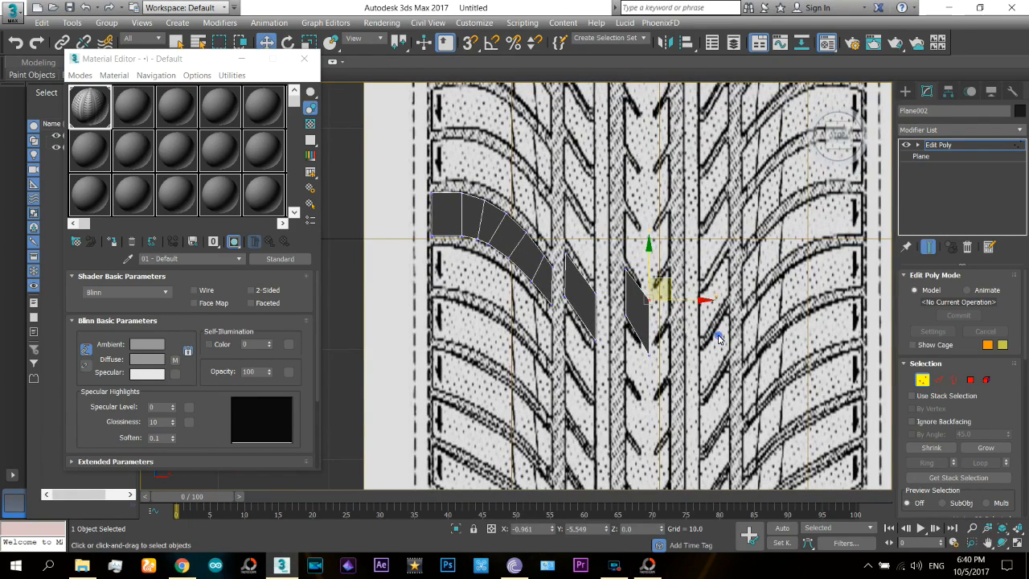
{"action": "middle_click_drag", "start_coordinate": [553, 167], "coordinate": [562, 184]}
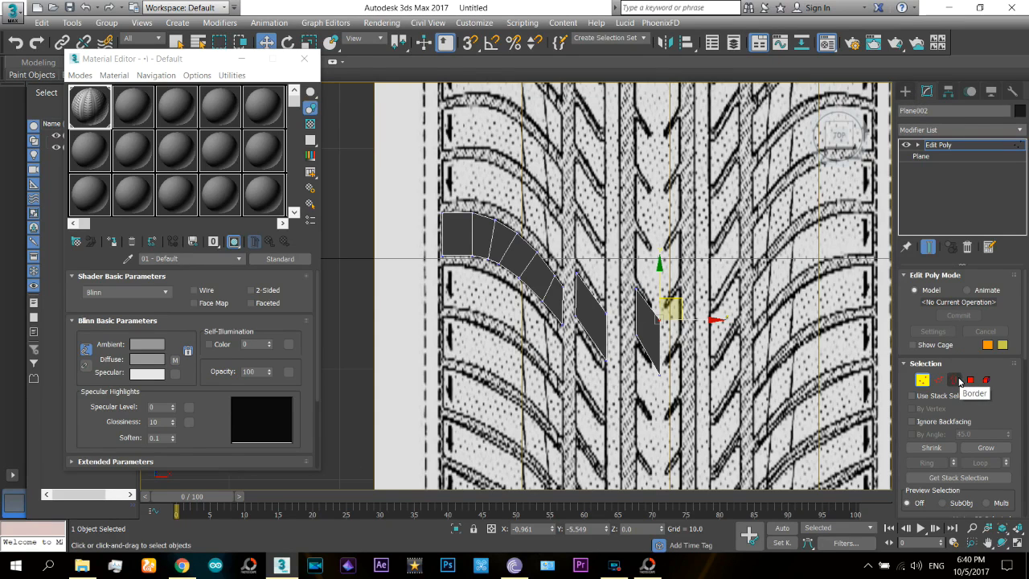
- Switch to an angled 3D view and raise the traced tread pieces about 12.1 units above the reference plane
{"action": "left_click", "coordinate": [905, 91]}
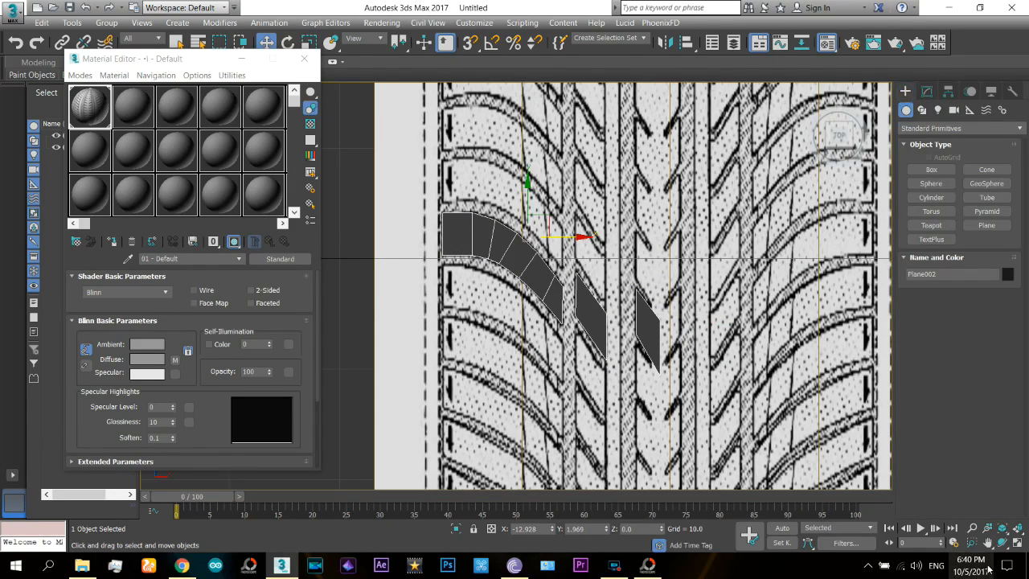
{"action": "left_click", "coordinate": [1002, 543]}
{"action": "left_click_drag", "start_coordinate": [516, 322], "coordinate": [605, 266]}
{"action": "right_click", "coordinate": [551, 257]}
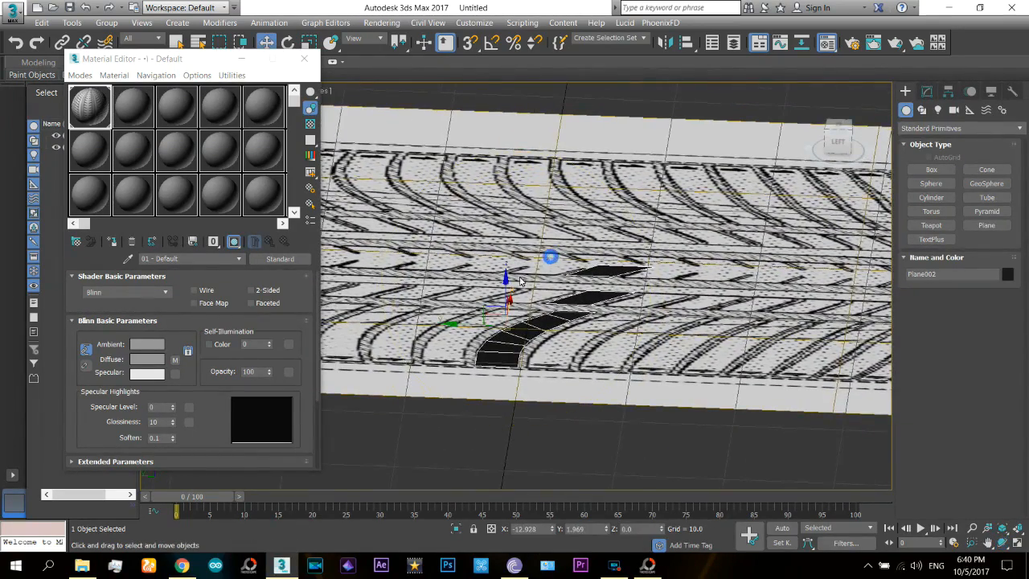
{"action": "left_click_drag", "start_coordinate": [508, 285], "coordinate": [535, 163]}
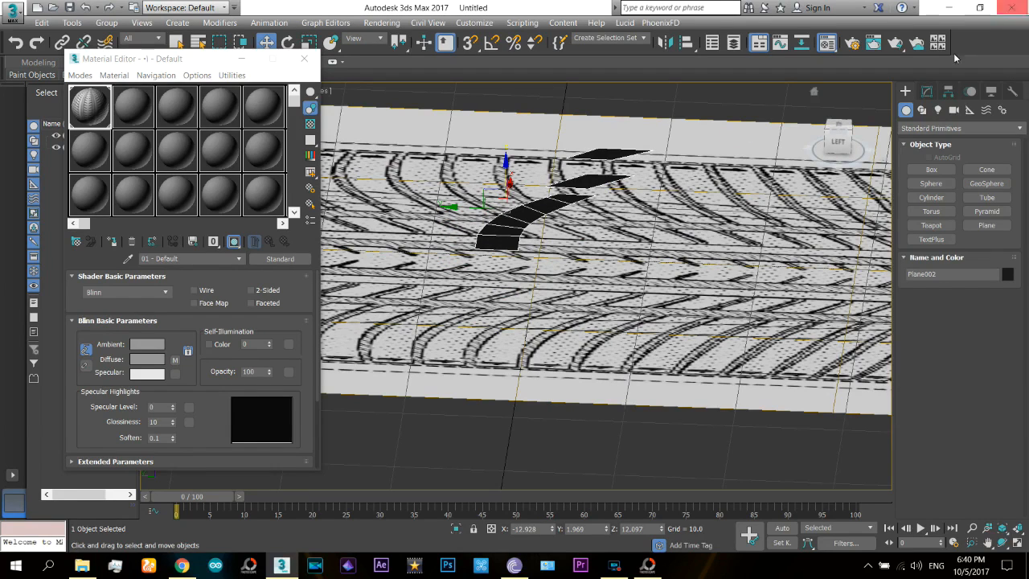
- Select the open borders of all three tread pieces and extend them downward to give the blocks side walls
{"action": "left_click", "coordinate": [927, 91]}
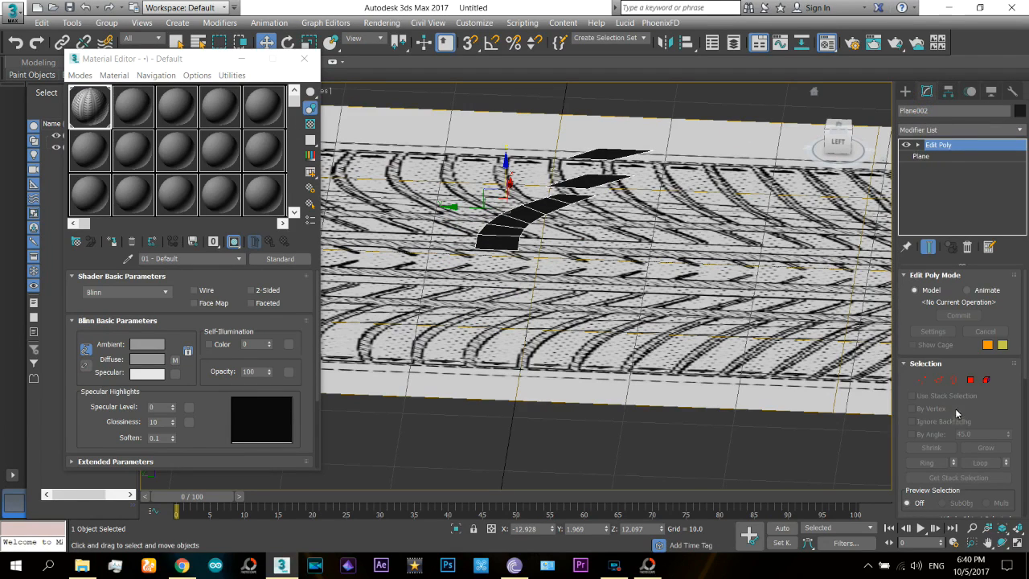
{"action": "left_click", "coordinate": [954, 380]}
{"action": "left_click_drag", "start_coordinate": [431, 113], "coordinate": [676, 346]}
{"action": "middle_click_drag", "start_coordinate": [622, 233], "coordinate": [654, 293]}
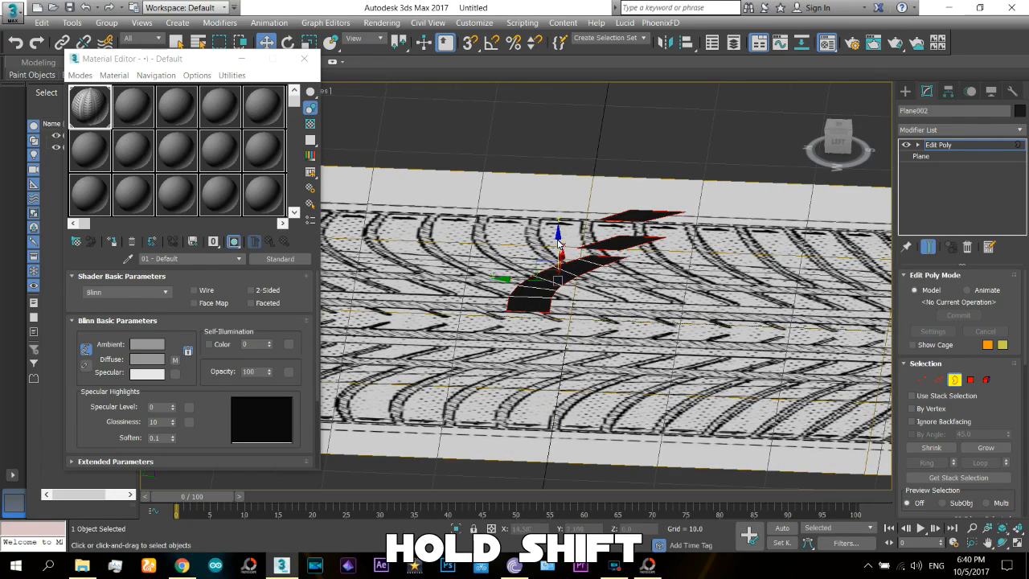
{"action": "left_click_drag", "start_coordinate": [555, 244], "coordinate": [562, 276], "text": "shift"}
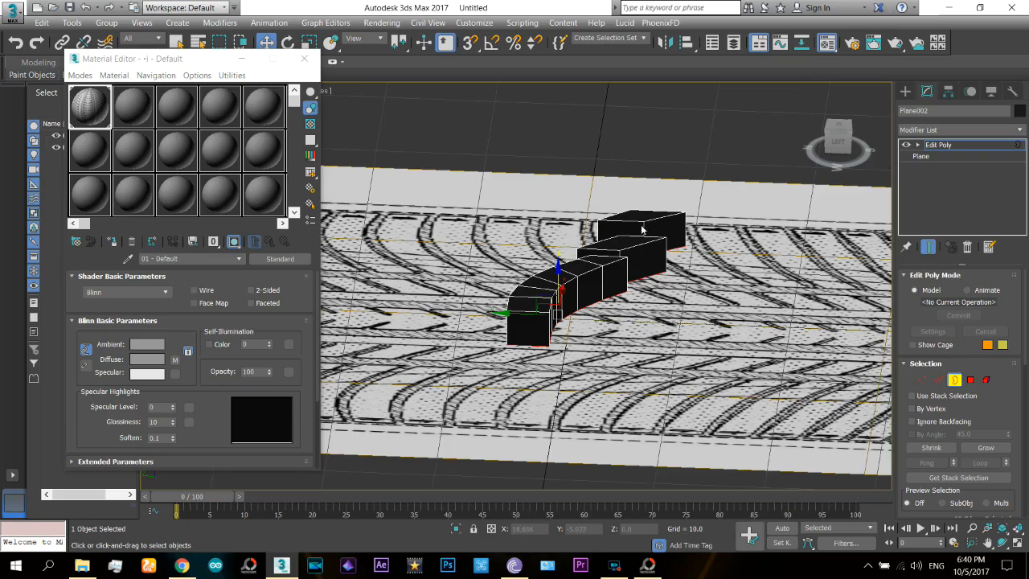
{"action": "left_click", "coordinate": [1003, 543]}
{"action": "left_click_drag", "start_coordinate": [583, 283], "coordinate": [502, 321]}
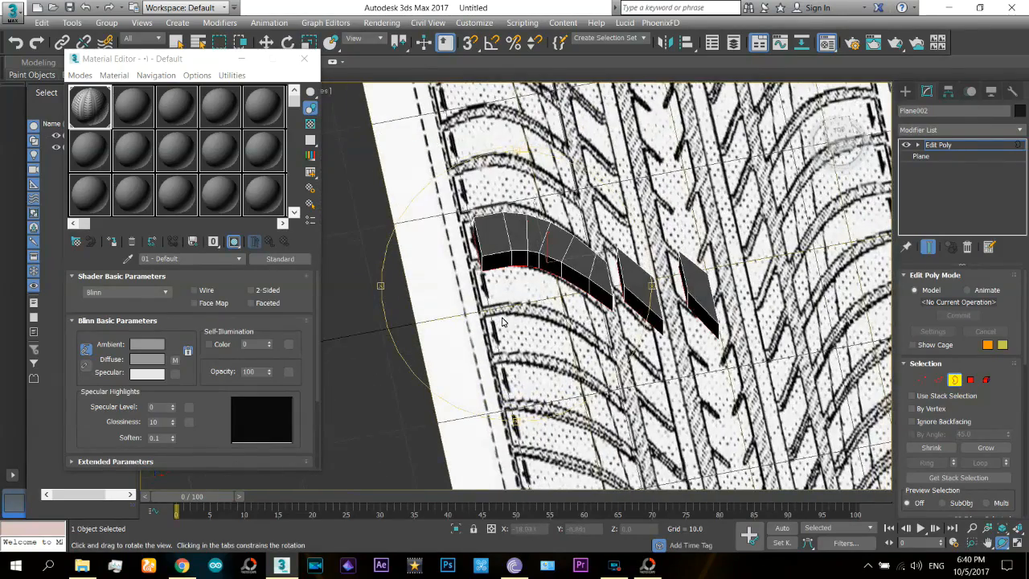
- Return to the top view and add a Symmetry modifier to the tread pieces, mirroring on X with Flip enabled
{"action": "left_click", "coordinate": [846, 134]}
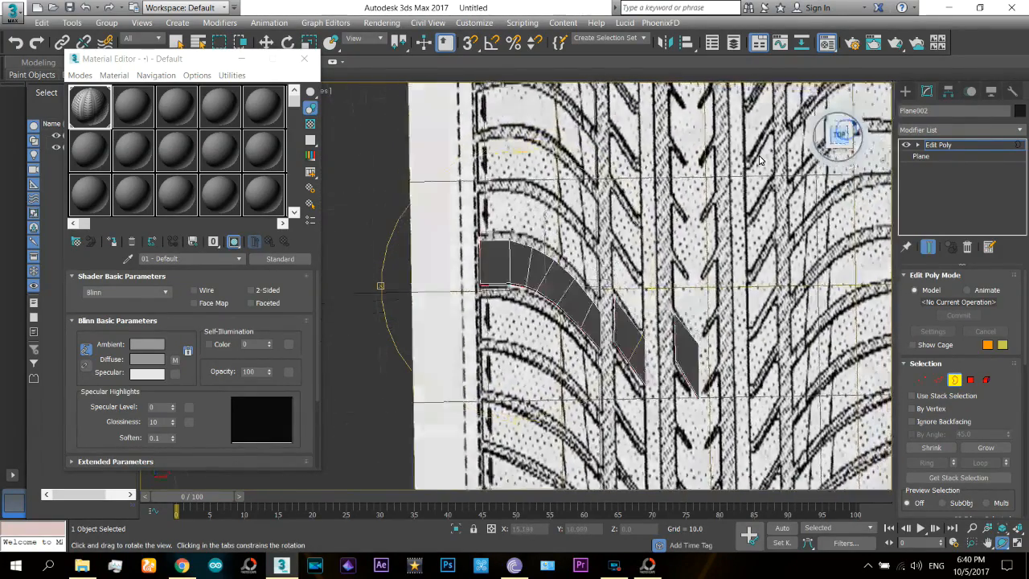
{"action": "left_click", "coordinate": [964, 130]}
{"action": "left_click_drag", "start_coordinate": [1023, 201], "coordinate": [1024, 445]}
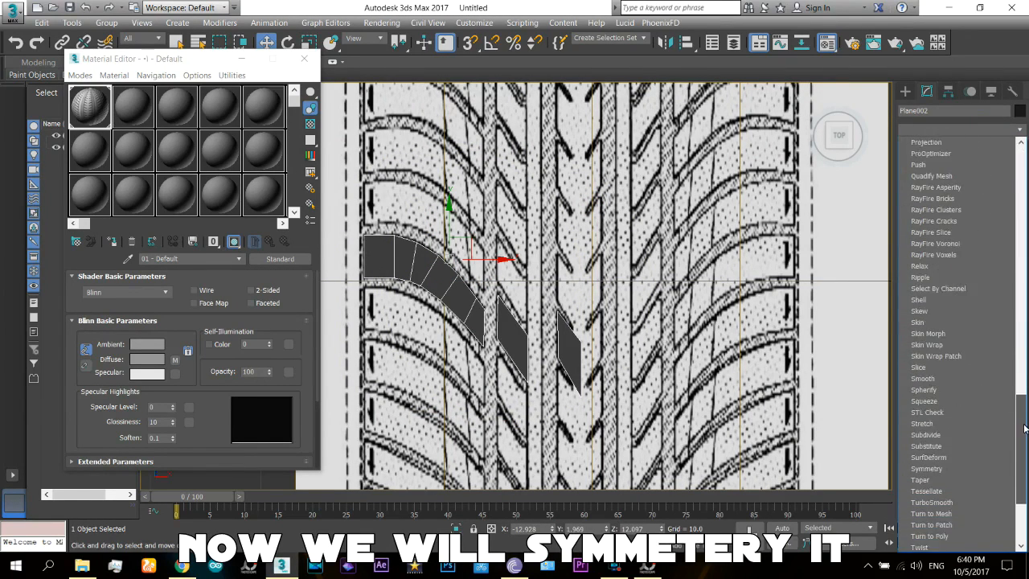
{"action": "left_click", "coordinate": [930, 448]}
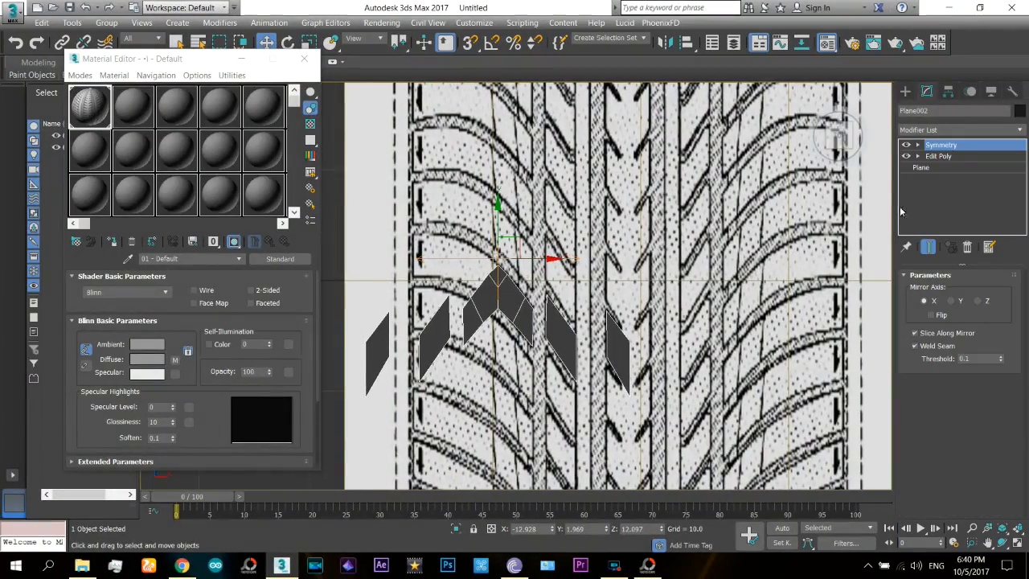
{"action": "left_click", "coordinate": [933, 316]}
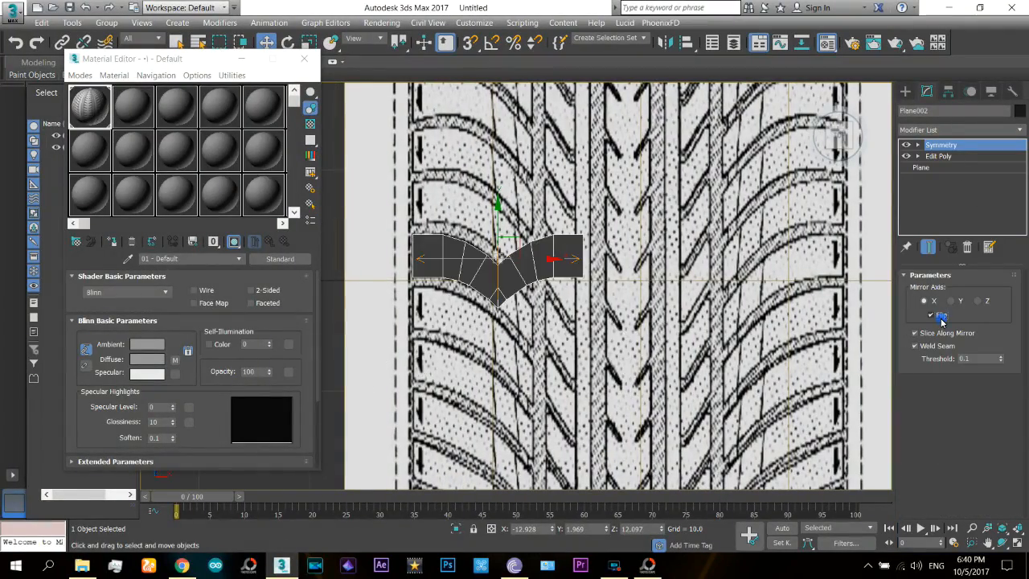
- Move the Symmetry modifier's mirror plane along X to the middle of the central tread column, completing the mirrored tread row
{"action": "left_click", "coordinate": [918, 145]}
{"action": "left_click", "coordinate": [940, 156]}
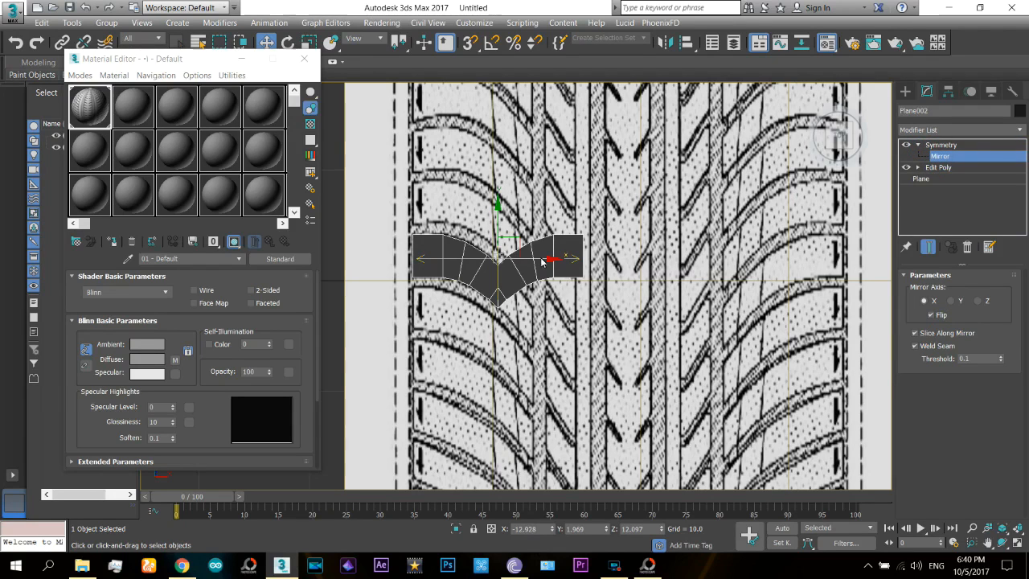
{"action": "left_click_drag", "start_coordinate": [550, 261], "coordinate": [672, 273]}
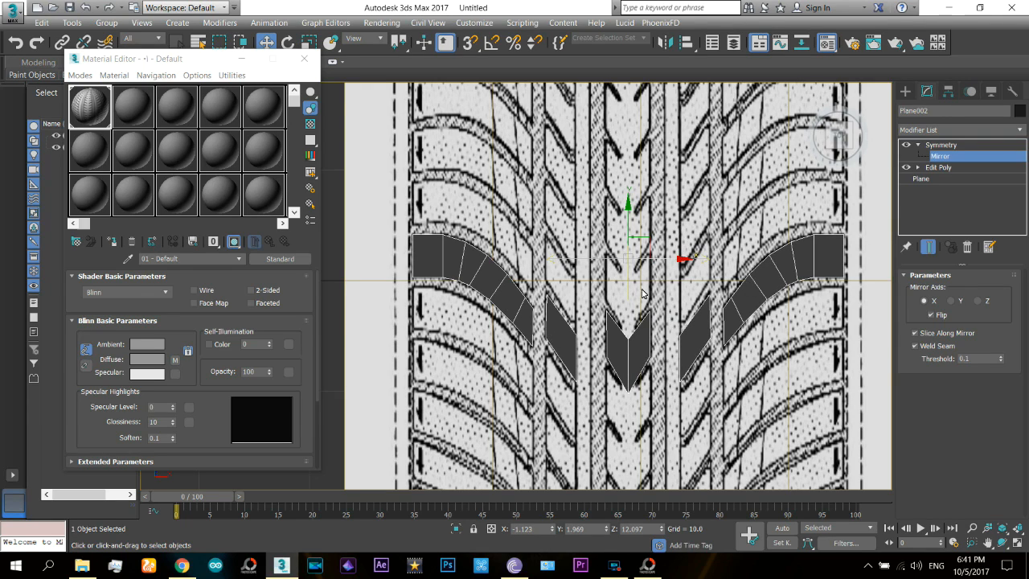
{"action": "left_click", "coordinate": [921, 147]}
- Center the tread object's pivot on the whole mirrored object
{"action": "left_click", "coordinate": [906, 91]}
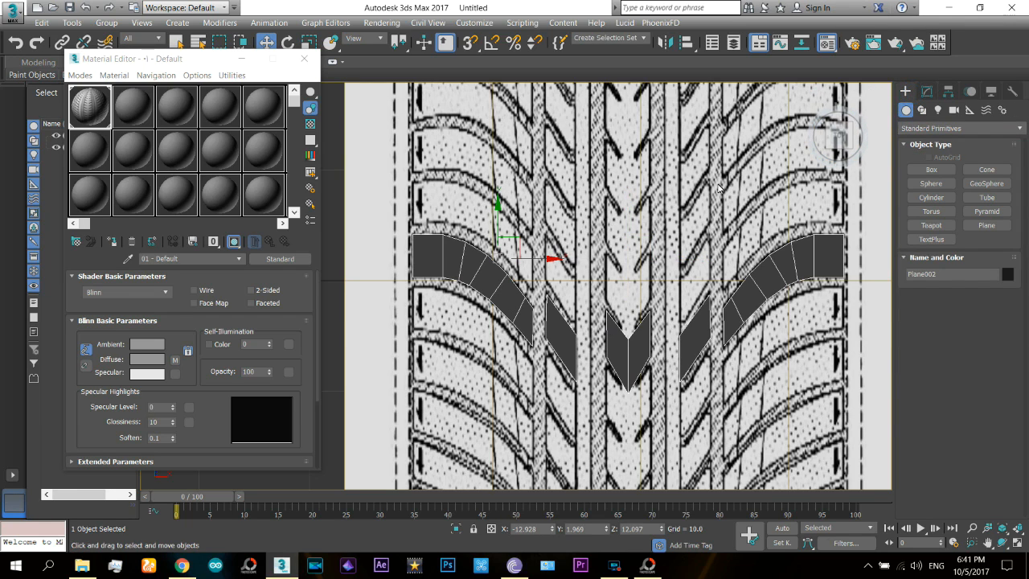
{"action": "left_click", "coordinate": [972, 93]}
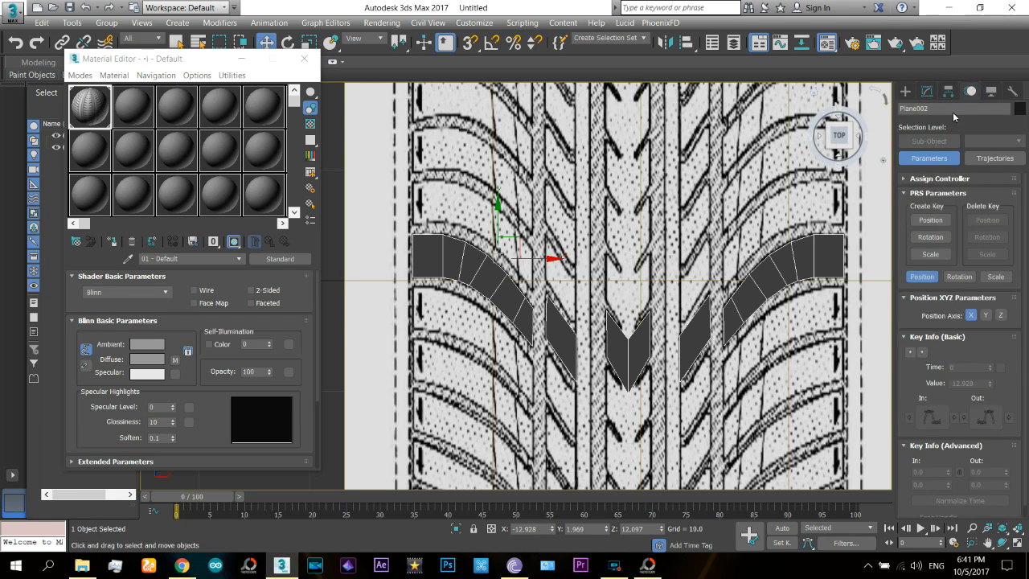
{"action": "left_click", "coordinate": [949, 90]}
{"action": "left_click", "coordinate": [953, 177]}
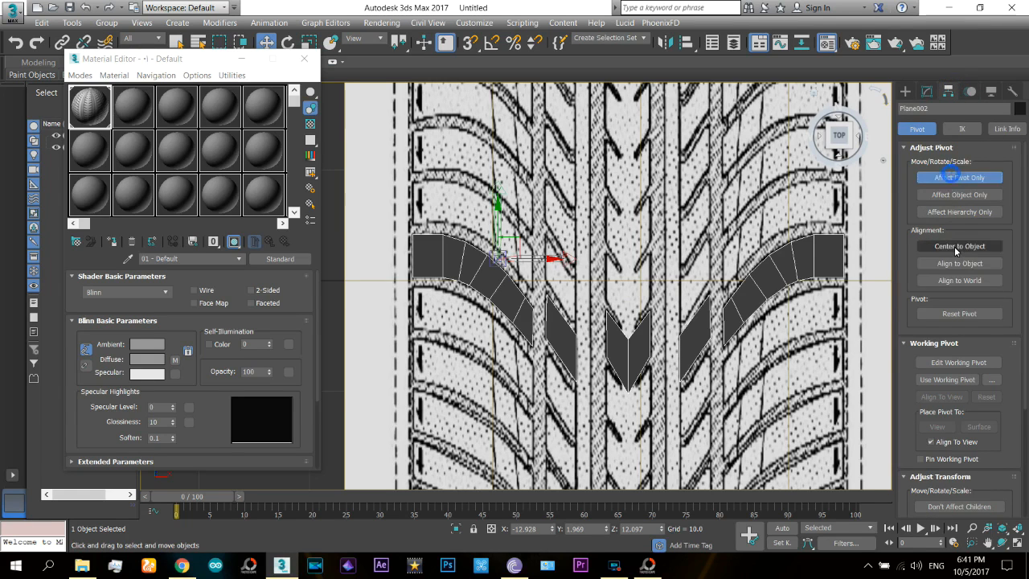
{"action": "left_click", "coordinate": [957, 246]}
{"action": "left_click", "coordinate": [905, 92]}
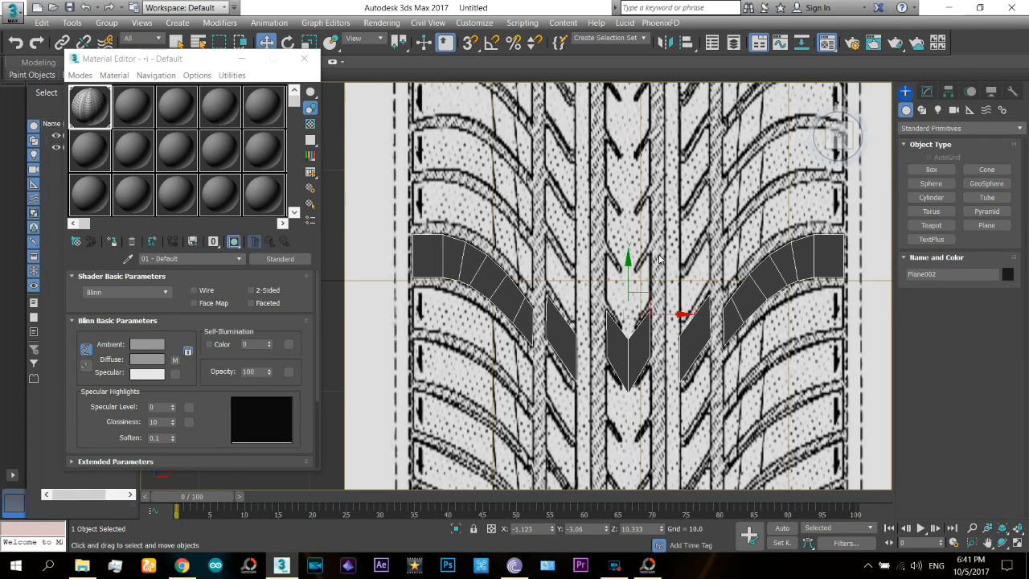
{"action": "middle_click_drag", "start_coordinate": [630, 286], "coordinate": [648, 247]}
- Raise the lower tip vertices of the central tread block in Edit Poly to shorten its V, and return to the Symmetry level
{"action": "left_click", "coordinate": [927, 92]}
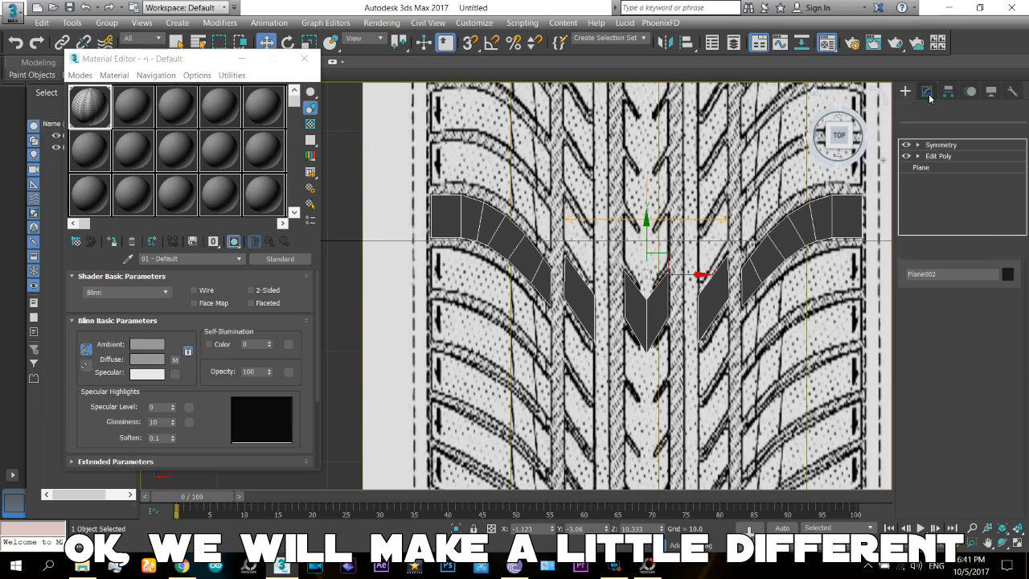
{"action": "left_click", "coordinate": [918, 156]}
{"action": "left_click", "coordinate": [939, 167]}
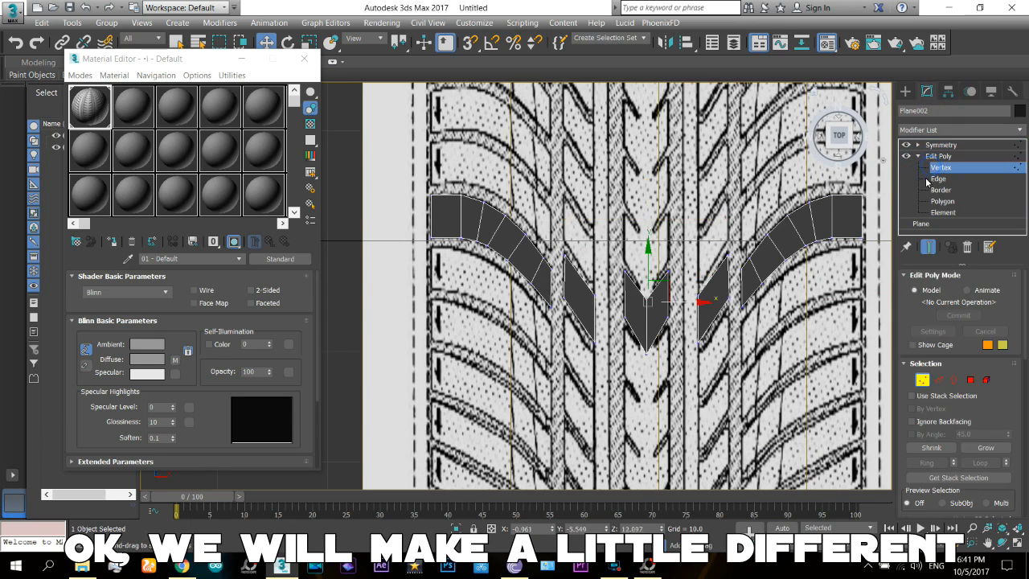
{"action": "left_click", "coordinate": [927, 247]}
{"action": "left_click", "coordinate": [644, 351]}
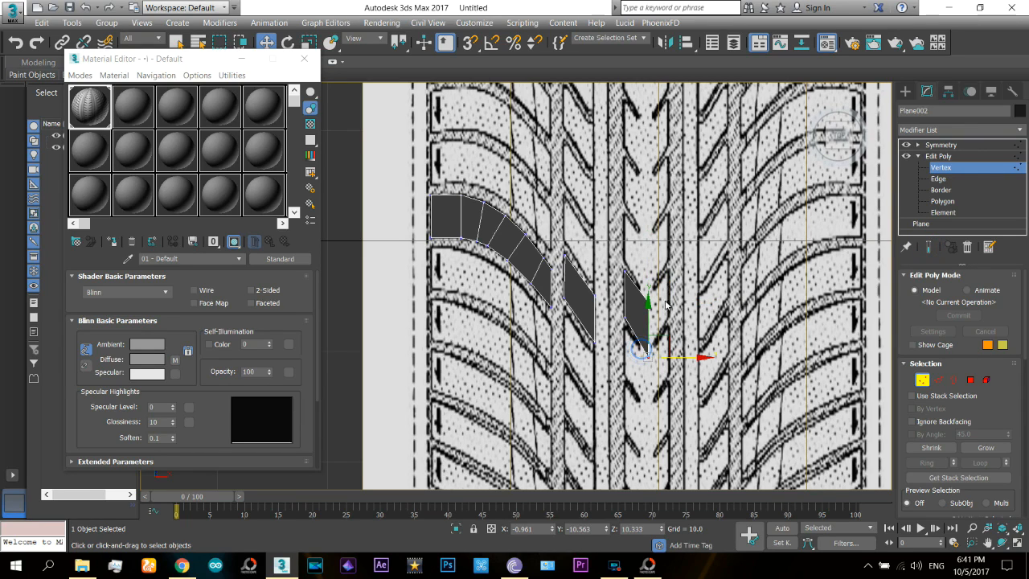
{"action": "left_click_drag", "start_coordinate": [652, 324], "coordinate": [651, 299]}
{"action": "left_click", "coordinate": [652, 300]}
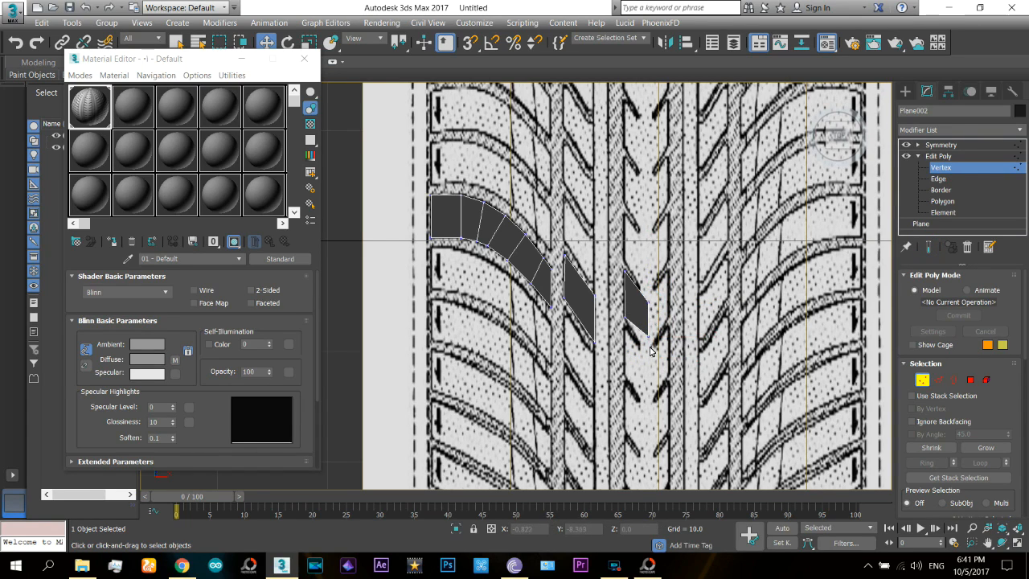
{"action": "left_click", "coordinate": [960, 146]}
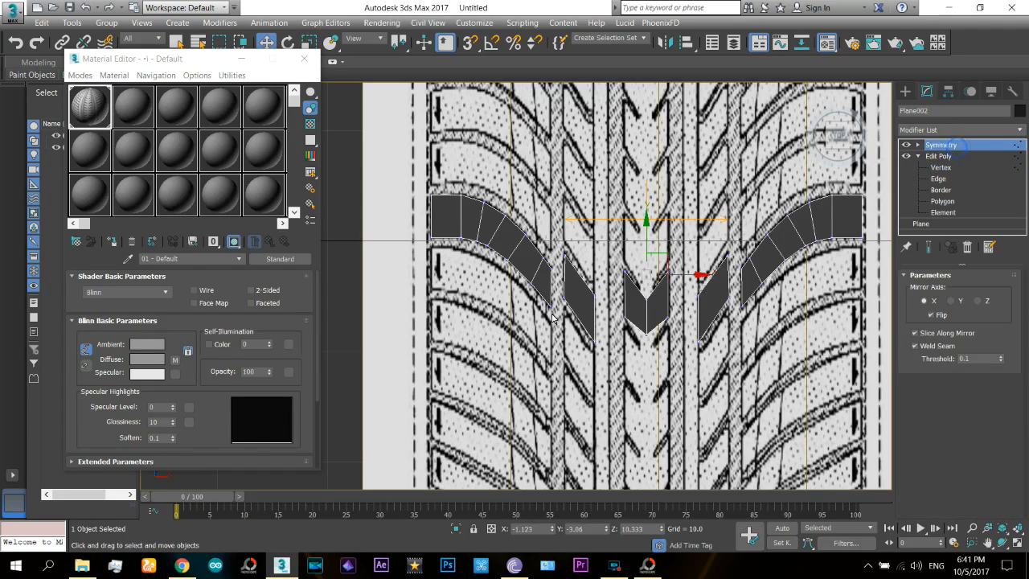
{"action": "left_click", "coordinate": [906, 91]}
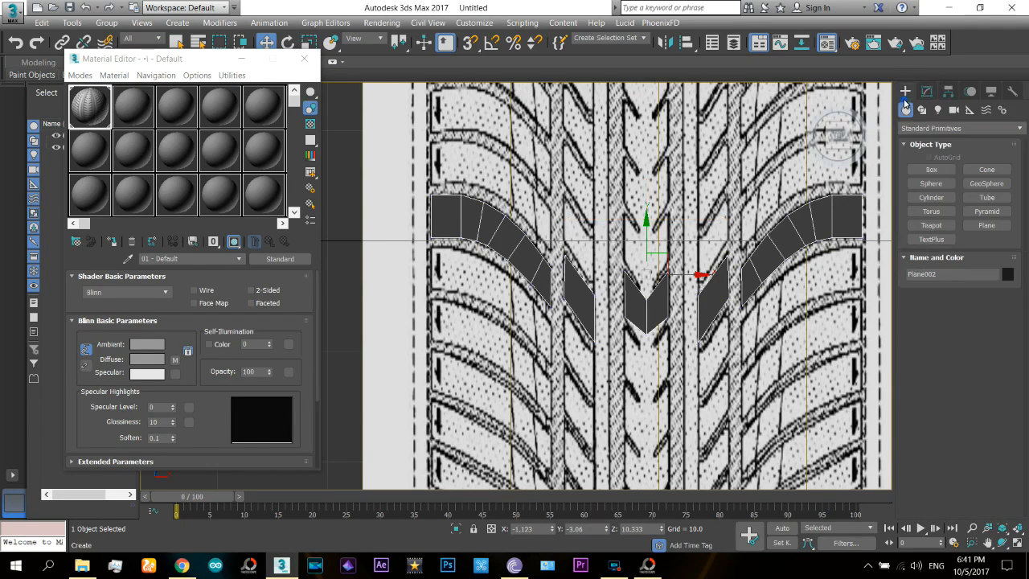
{"action": "scroll", "coordinate": [643, 249], "scroll_direction": "up", "scroll_amount": 2}
{"action": "left_click", "coordinate": [1003, 542]}
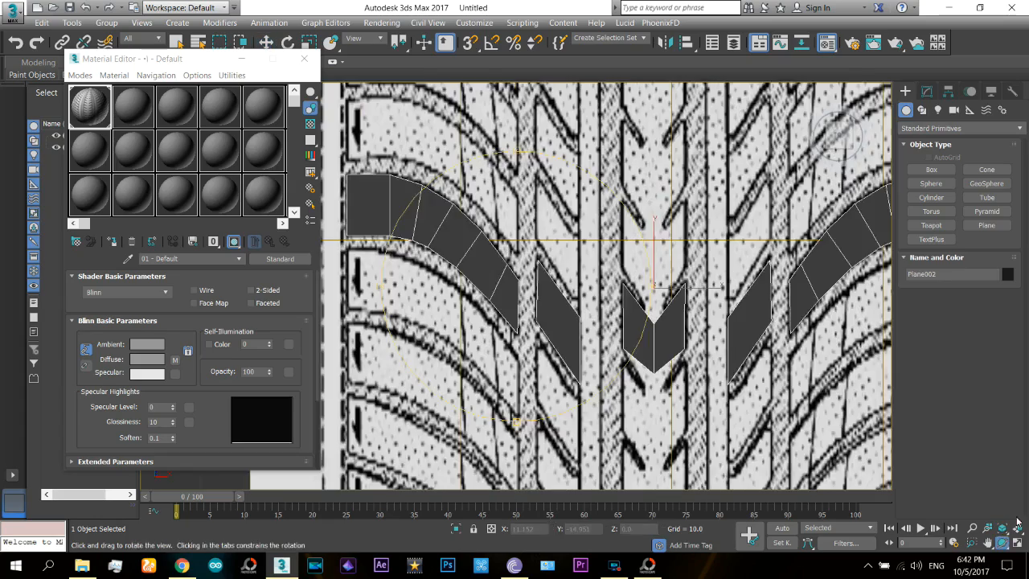
{"action": "left_click", "coordinate": [972, 527]}
{"action": "scroll", "coordinate": [623, 282], "scroll_direction": "down", "scroll_amount": 5}
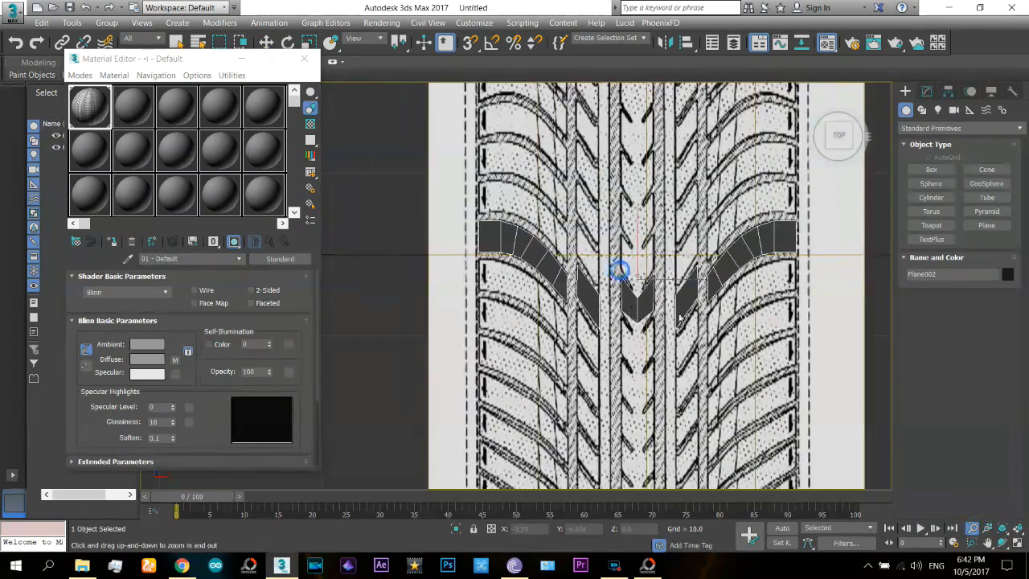
{"action": "key", "text": "w"}
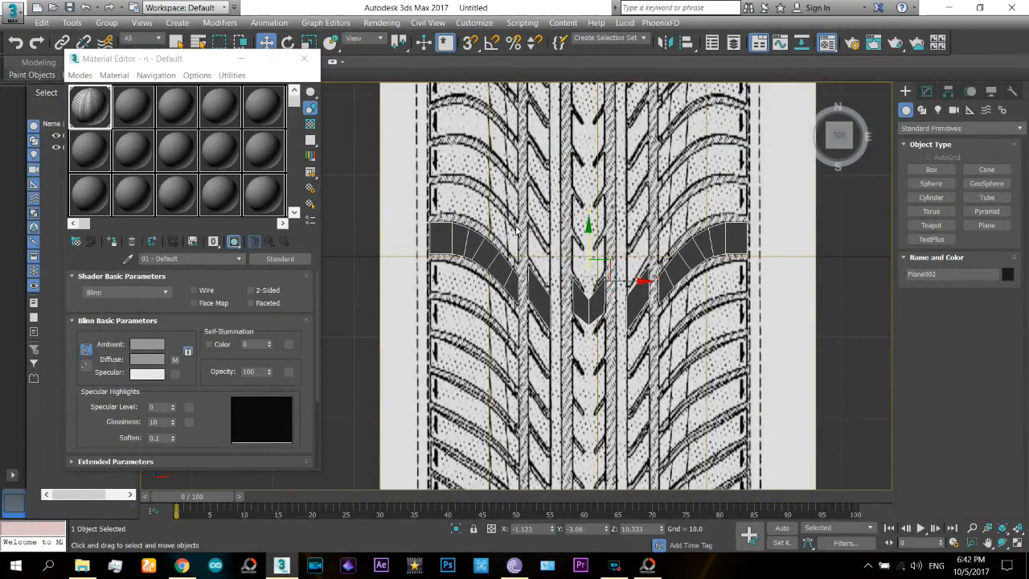
- With the mirrored end result shown, select the three lower edges around the outermost segment of the outer tread block from a low angle
{"action": "left_click", "coordinate": [927, 91]}
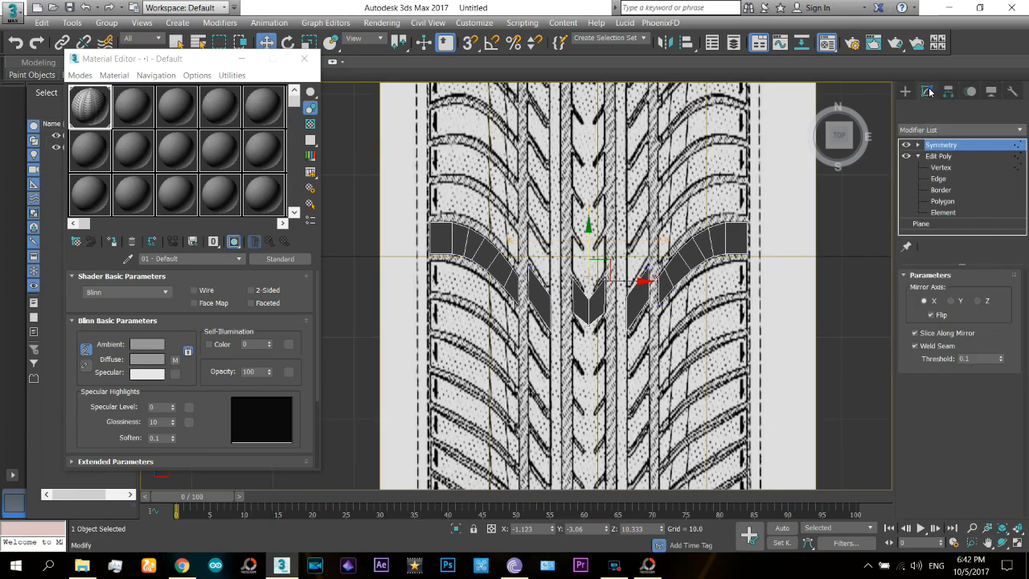
{"action": "left_click", "coordinate": [940, 167]}
{"action": "middle_click_drag", "start_coordinate": [551, 206], "coordinate": [603, 242]}
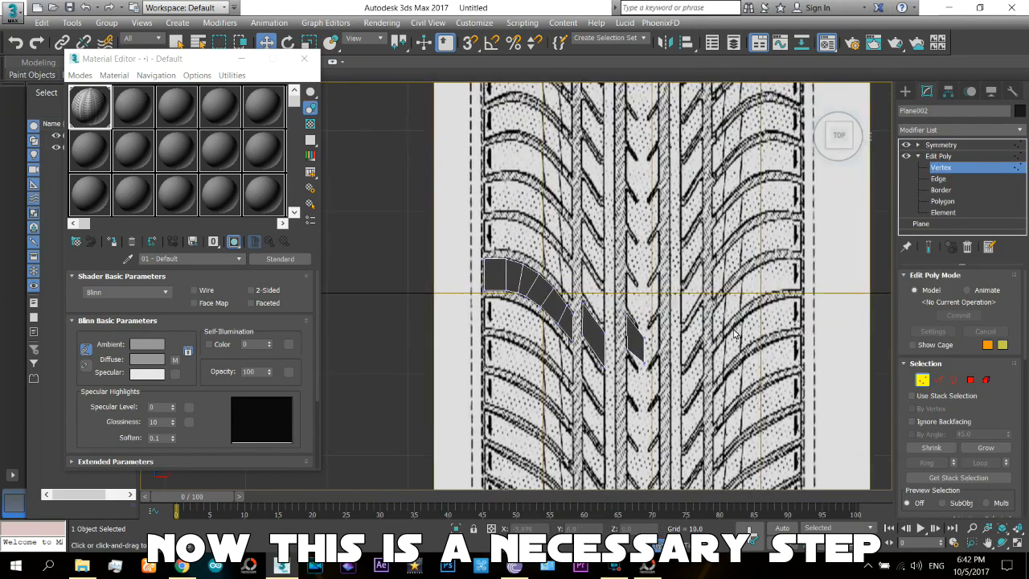
{"action": "left_click", "coordinate": [929, 247]}
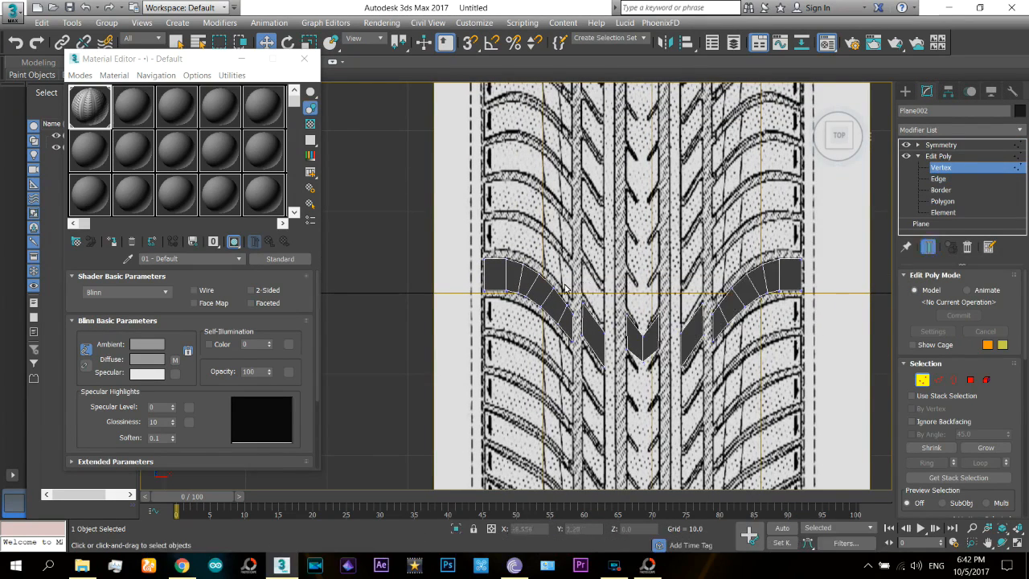
{"action": "left_click", "coordinate": [1002, 543]}
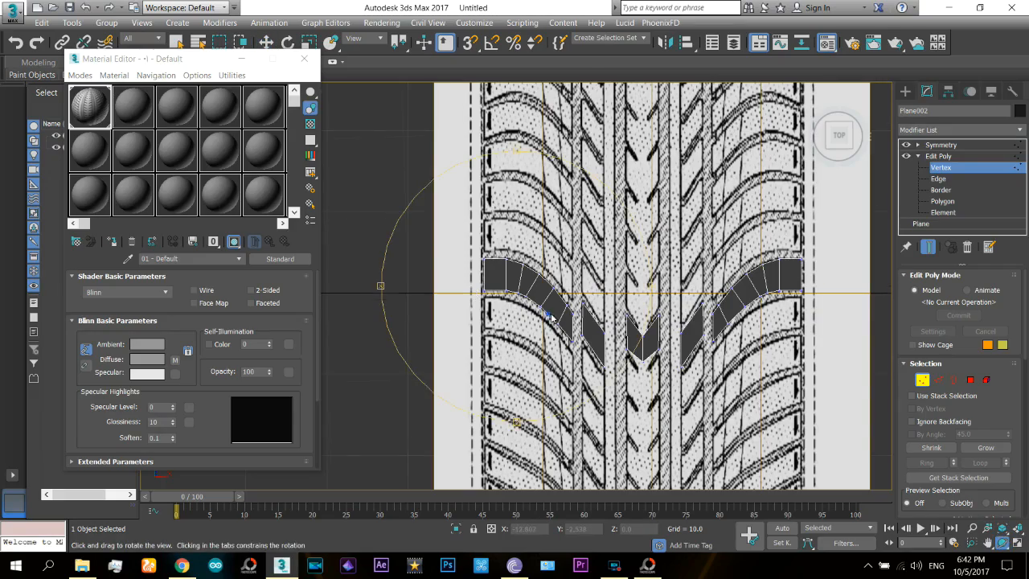
{"action": "left_click_drag", "start_coordinate": [551, 318], "coordinate": [578, 205]}
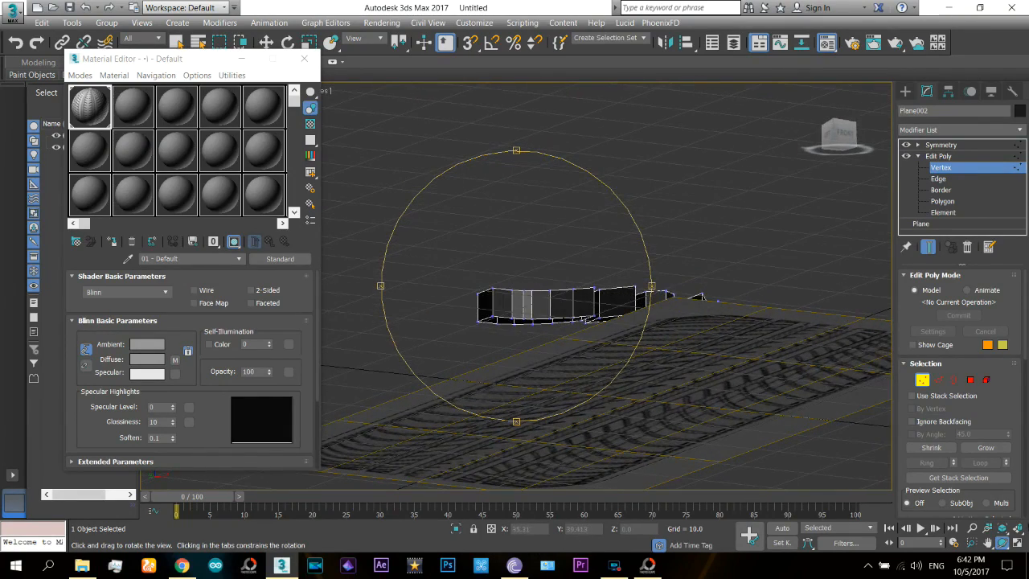
{"action": "left_click", "coordinate": [973, 529]}
{"action": "left_click_drag", "start_coordinate": [468, 322], "coordinate": [502, 276]}
{"action": "right_click", "coordinate": [501, 276]}
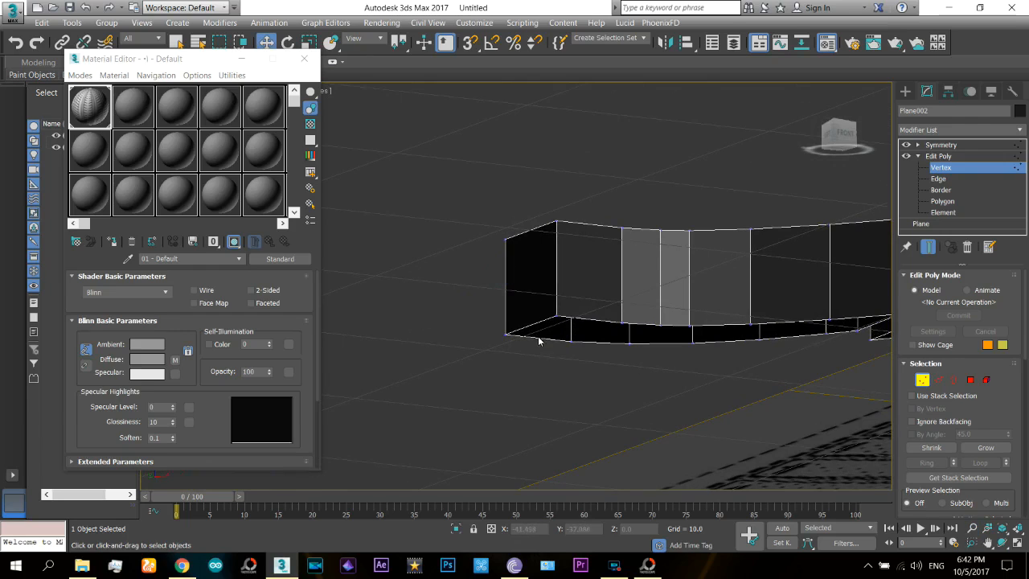
{"action": "left_click", "coordinate": [939, 378]}
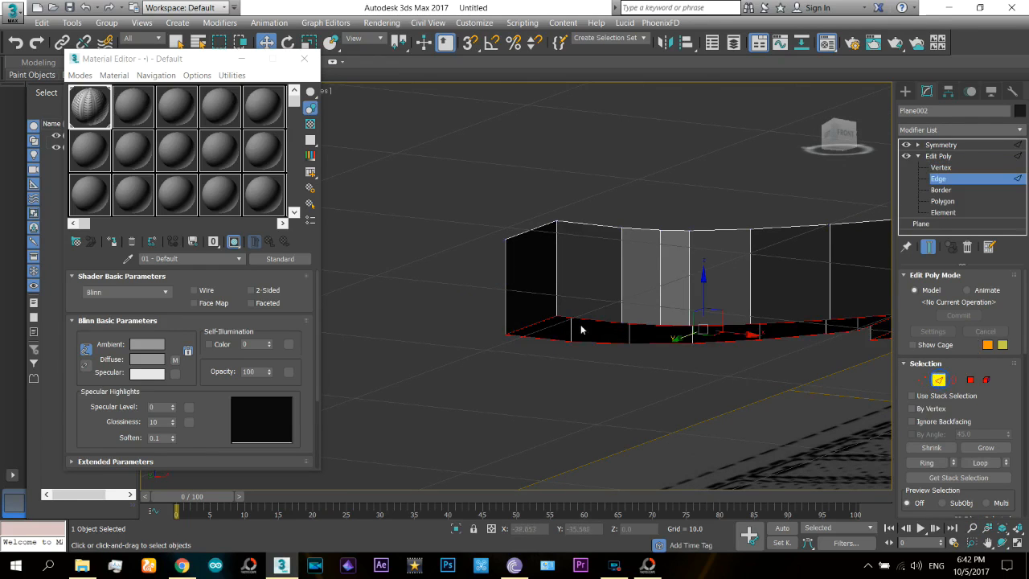
{"action": "left_click", "coordinate": [554, 340]}
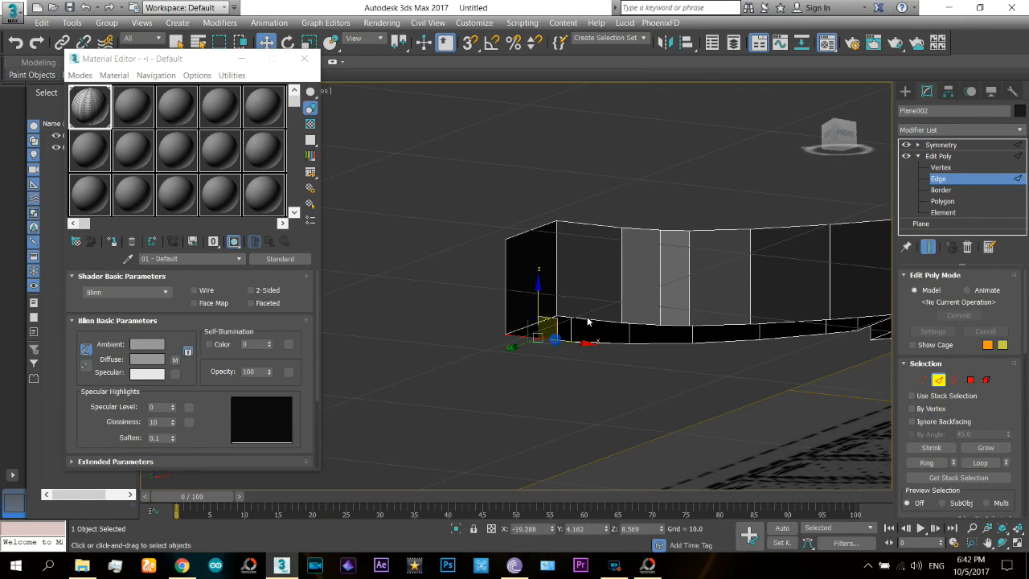
{"action": "left_click", "coordinate": [591, 320], "text": "ctrl"}
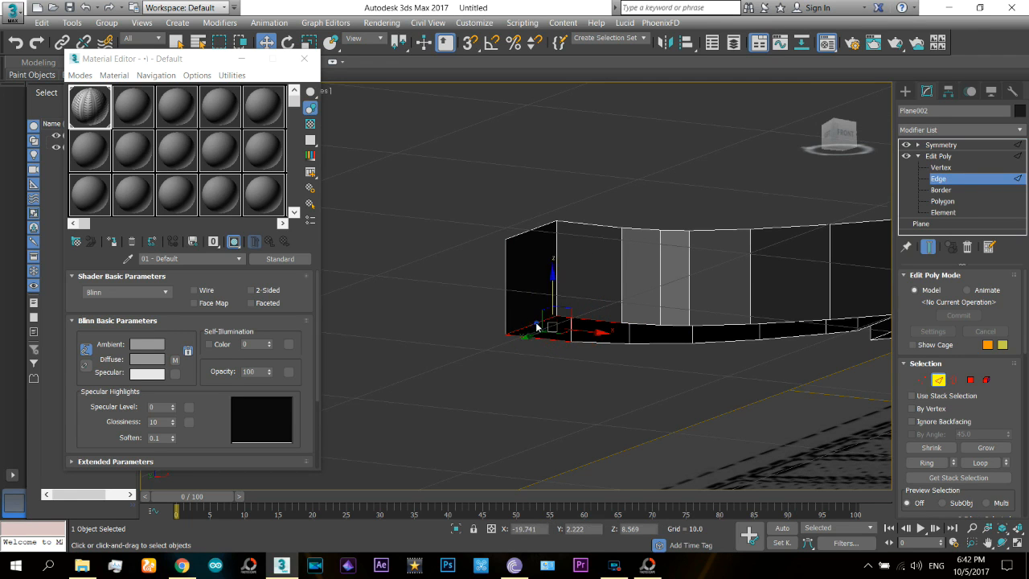
- In the front view, extend the selected edges downward in four segments, curving outward and back inward to form the tire's sidewall profile
{"action": "left_click", "coordinate": [1004, 544]}
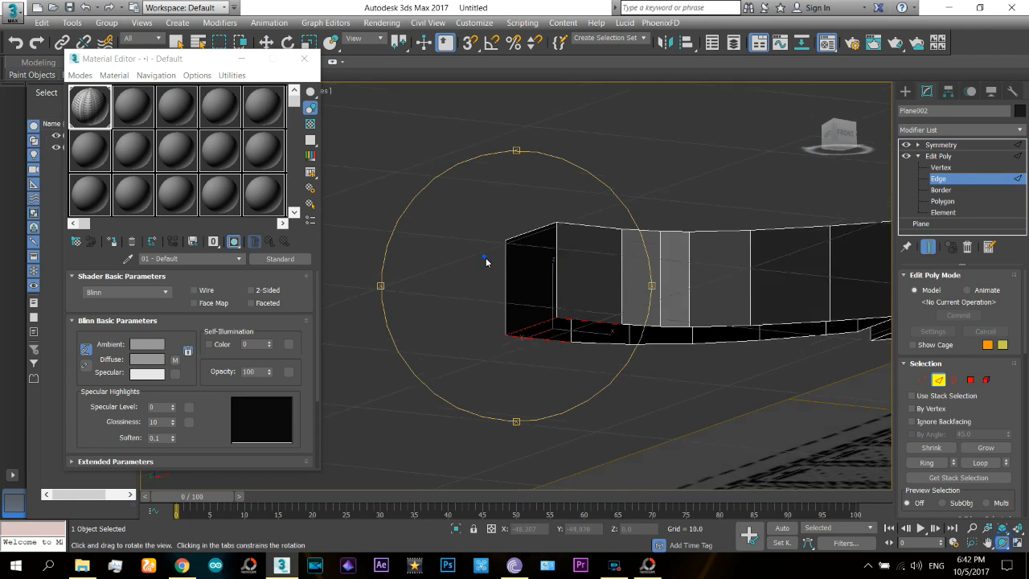
{"action": "left_click_drag", "start_coordinate": [487, 260], "coordinate": [541, 232]}
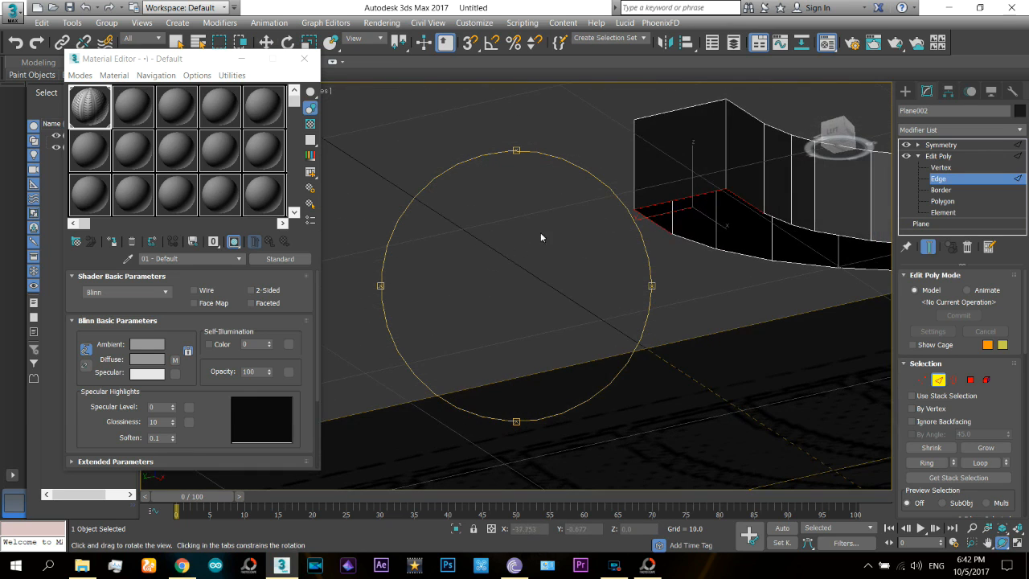
{"action": "left_click", "coordinate": [850, 135]}
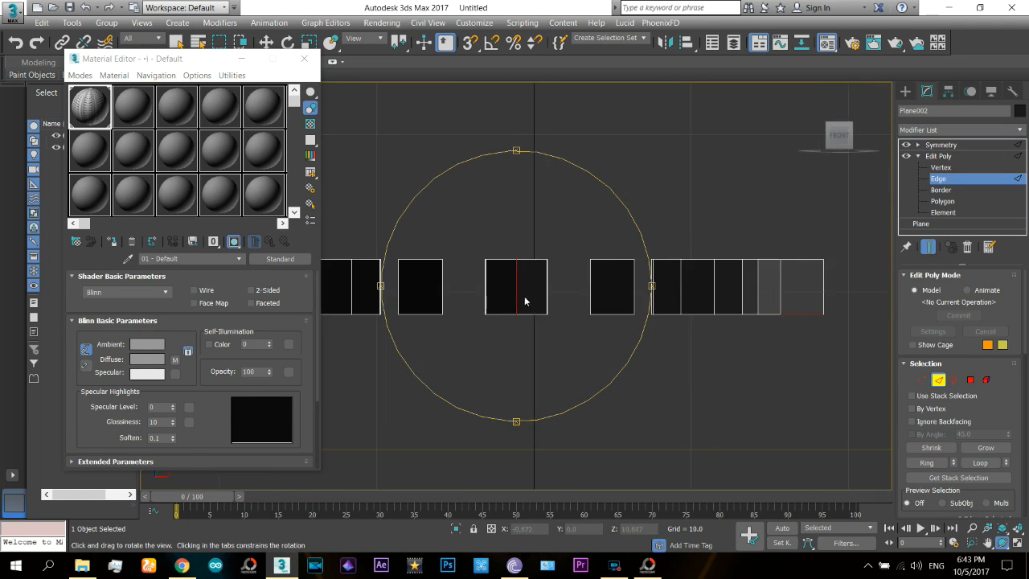
{"action": "left_click", "coordinate": [972, 528]}
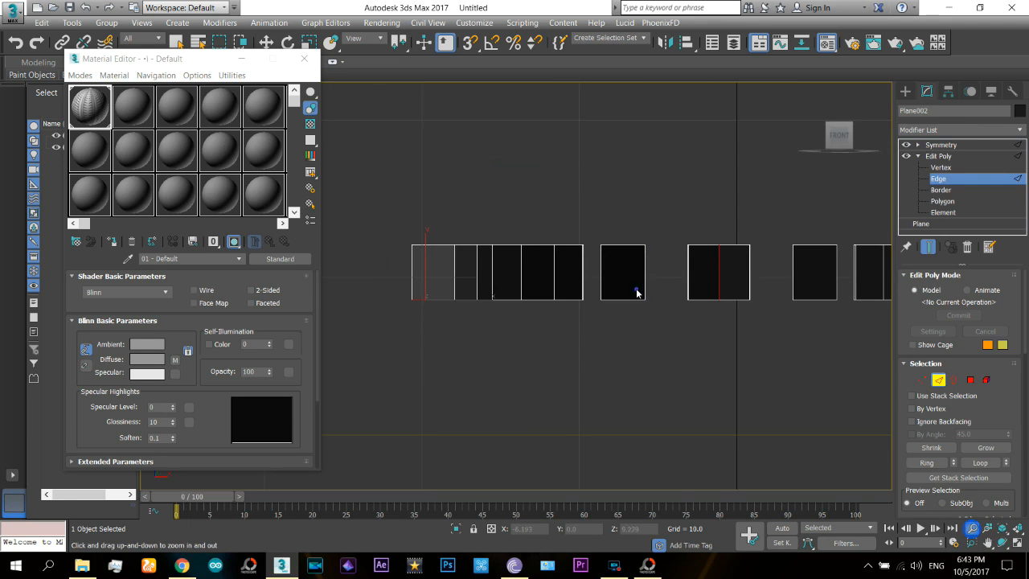
{"action": "left_click_drag", "start_coordinate": [637, 292], "coordinate": [635, 386]}
{"action": "middle_click_drag", "start_coordinate": [629, 251], "coordinate": [660, 231]}
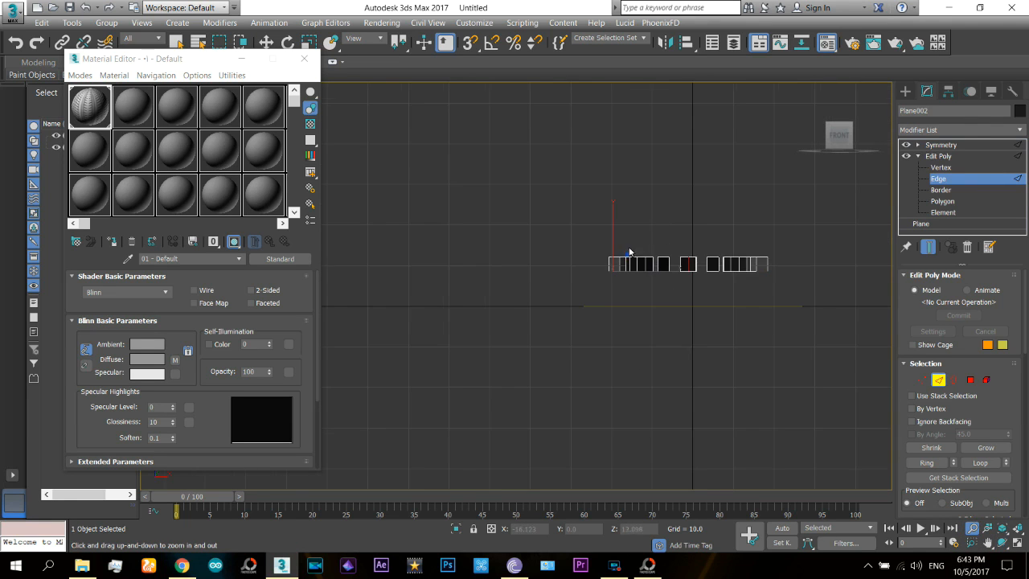
{"action": "left_click_drag", "start_coordinate": [629, 252], "coordinate": [647, 189]}
{"action": "middle_click_drag", "start_coordinate": [623, 265], "coordinate": [650, 246]}
{"action": "right_click", "coordinate": [688, 333]}
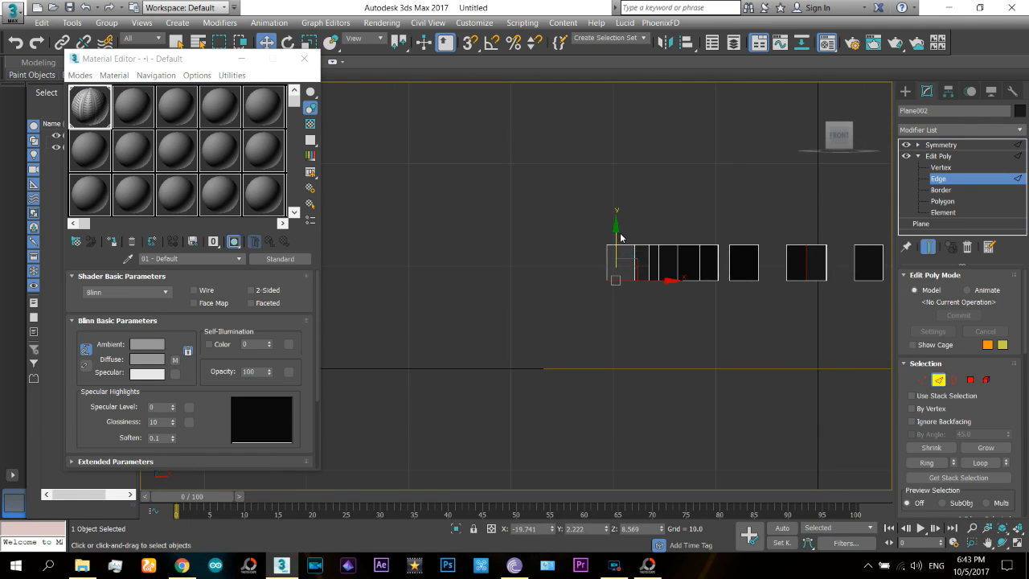
{"action": "left_click_drag", "start_coordinate": [627, 269], "coordinate": [614, 418], "text": "shift"}
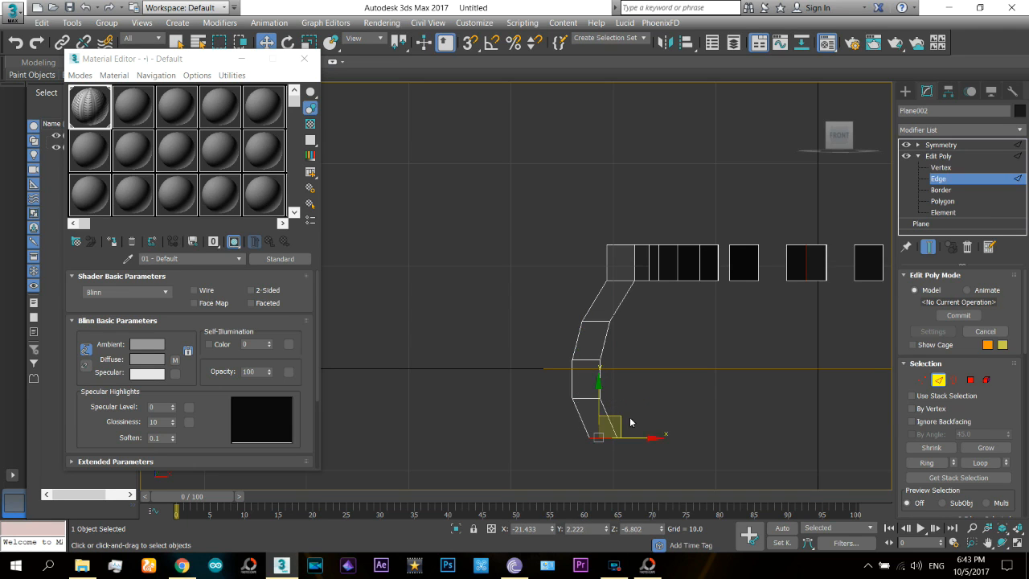
- In the front view, move the top outer corner vertices of the outermost tread segment inward and slightly down to bevel the shoulder
{"action": "middle_click_drag", "start_coordinate": [689, 341], "coordinate": [534, 271]}
{"action": "middle_click_drag", "start_coordinate": [429, 216], "coordinate": [513, 287]}
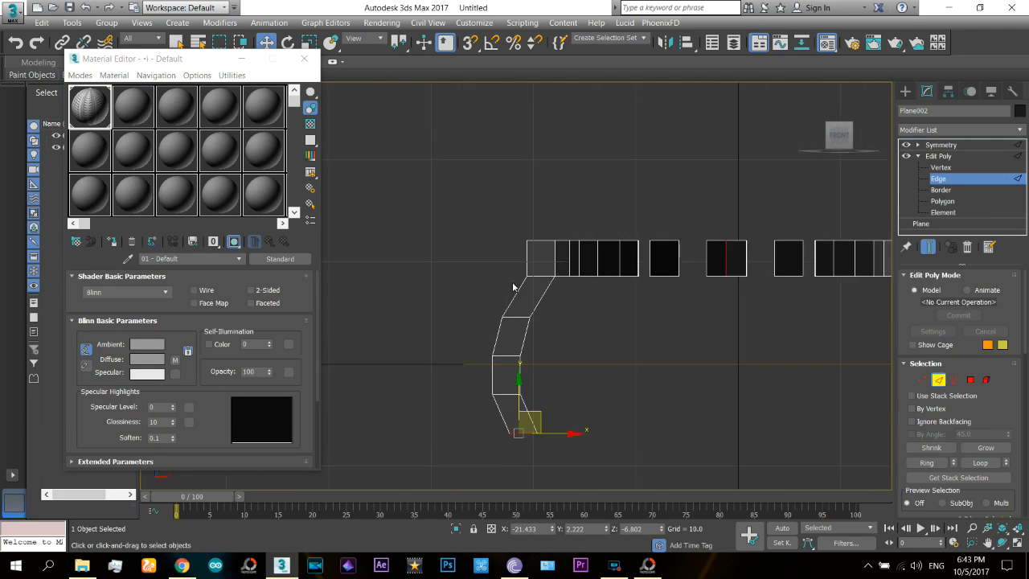
{"action": "left_click", "coordinate": [921, 381]}
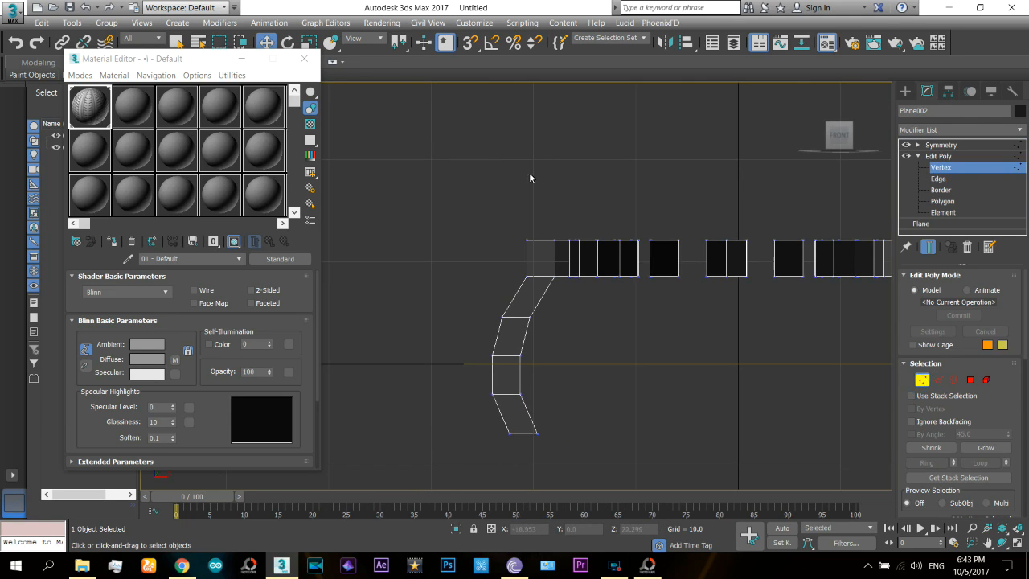
{"action": "left_click_drag", "start_coordinate": [521, 250], "coordinate": [554, 234]}
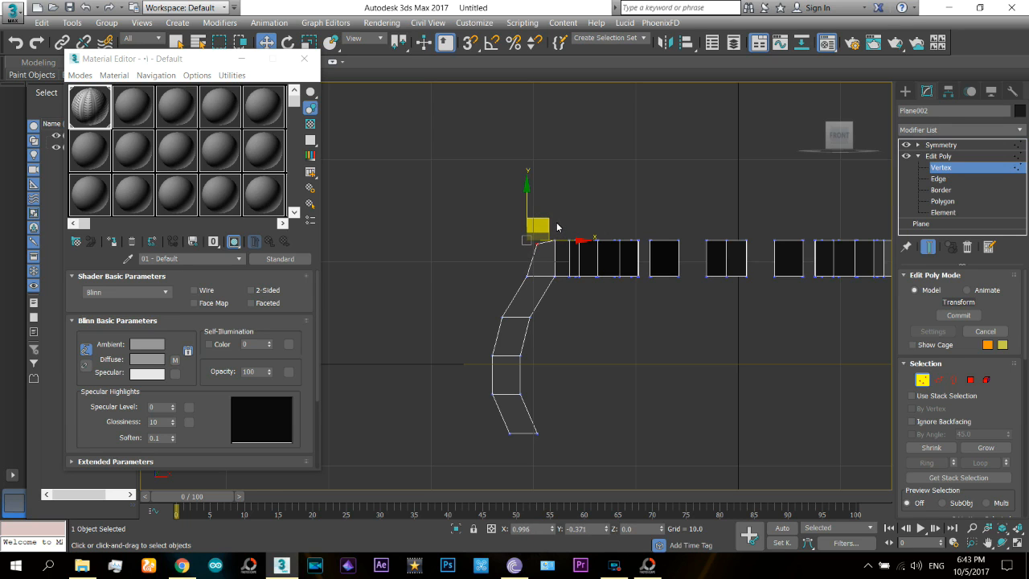
{"action": "left_click_drag", "start_coordinate": [558, 227], "coordinate": [558, 228]}
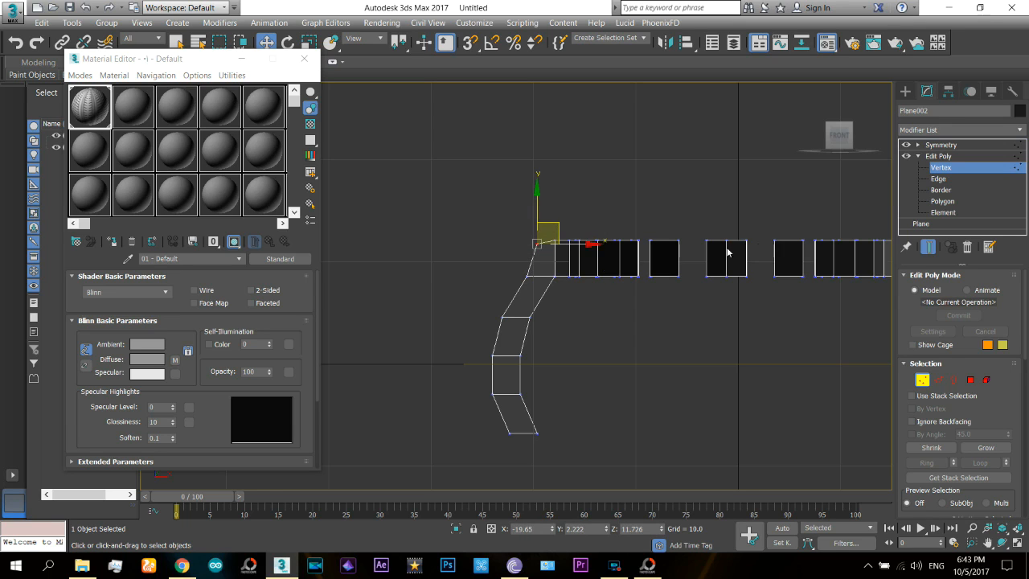
{"action": "middle_click_drag", "start_coordinate": [727, 253], "coordinate": [653, 256]}
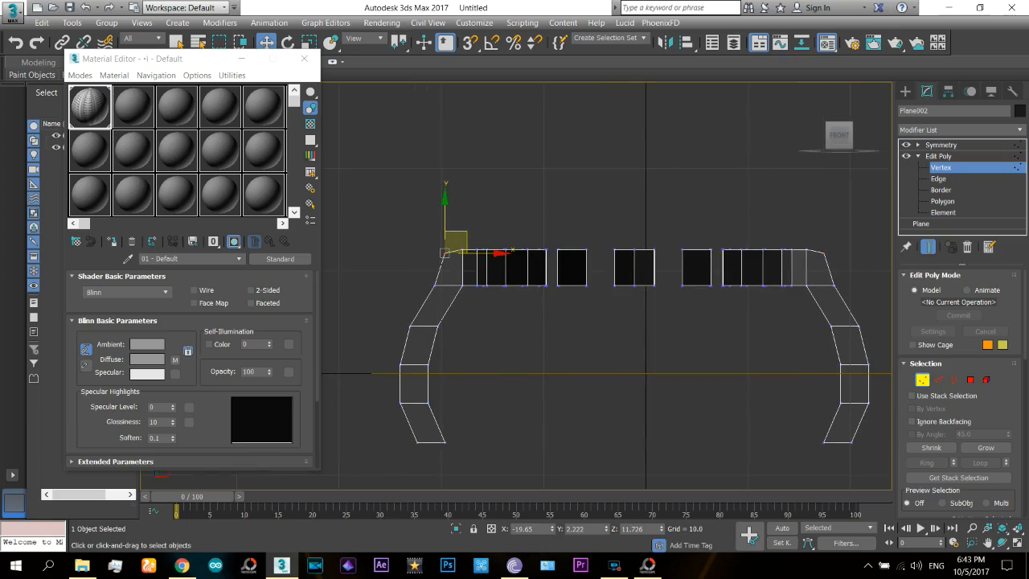
{"action": "left_click", "coordinate": [1003, 544]}
{"action": "left_click_drag", "start_coordinate": [563, 273], "coordinate": [554, 324]}
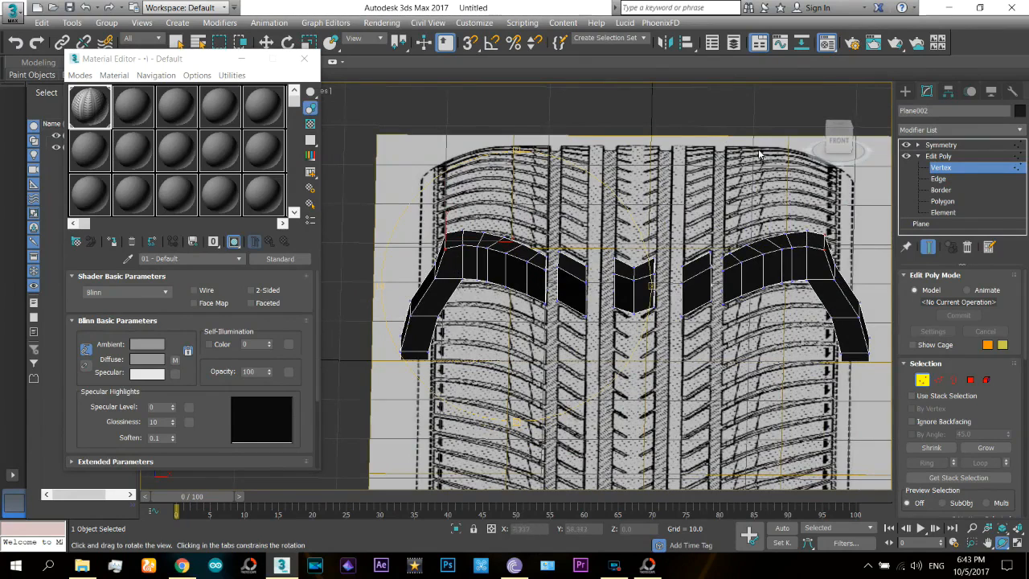
{"action": "left_click", "coordinate": [838, 145]}
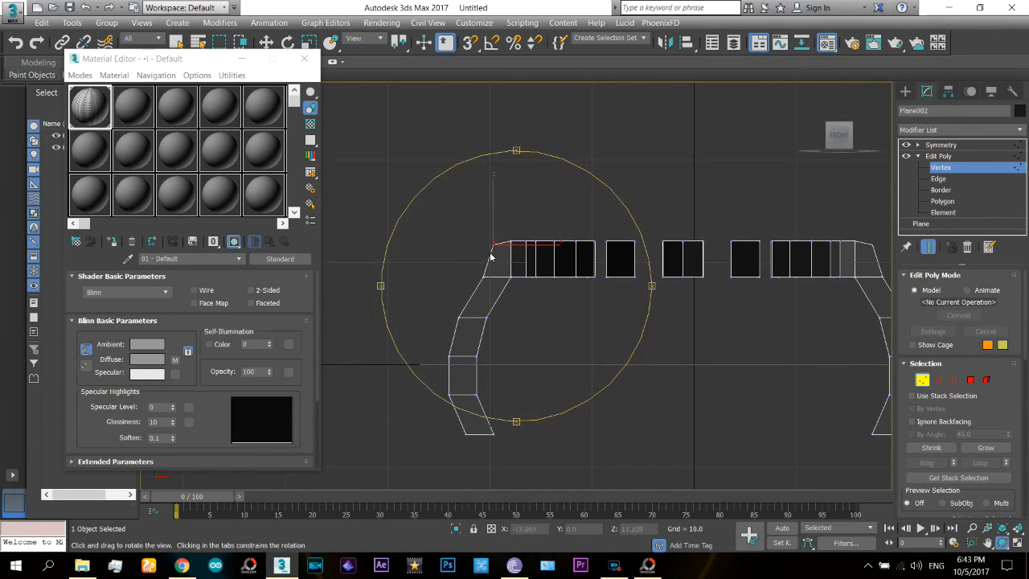
{"action": "key", "text": "w"}
{"action": "middle_click_drag", "start_coordinate": [695, 227], "coordinate": [641, 238]}
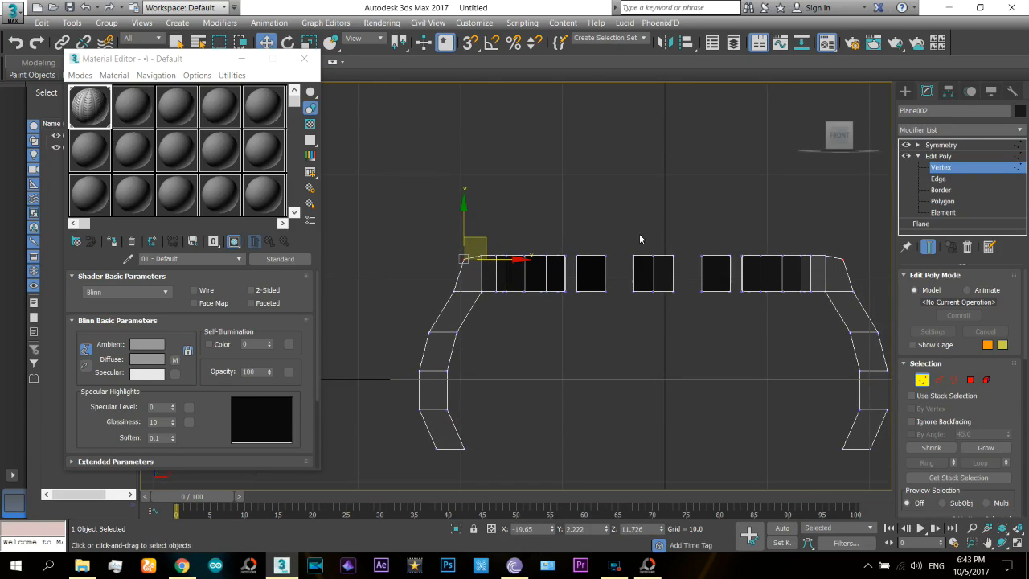
- Hide the mirrored end result and raise the vertices of the central, middle and inner outer-block segments by about 3.6 units
{"action": "left_click", "coordinate": [929, 245]}
{"action": "middle_click_drag", "start_coordinate": [601, 210], "coordinate": [614, 226]}
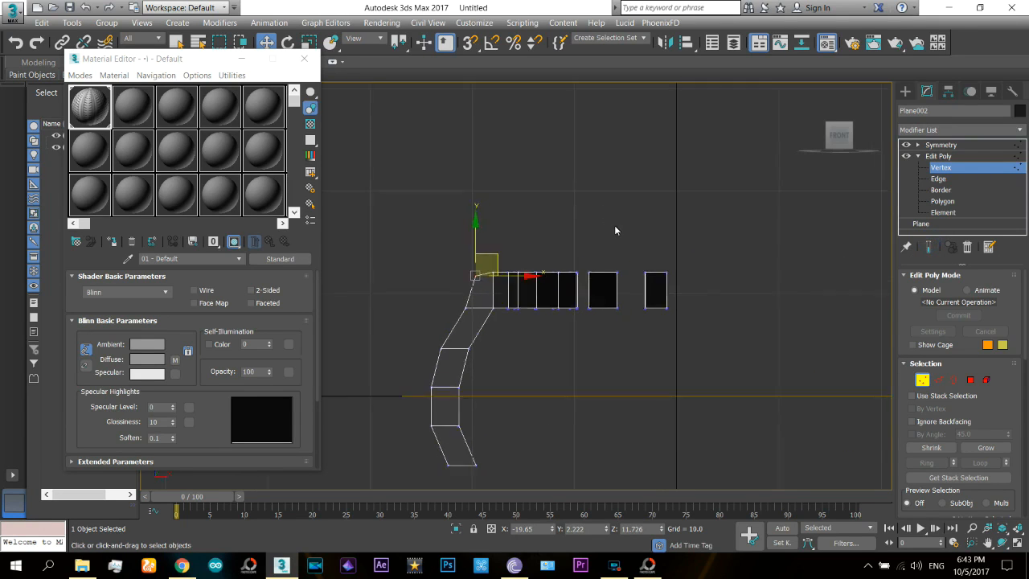
{"action": "key", "text": "ctrl+z"}
{"action": "left_click_drag", "start_coordinate": [530, 255], "coordinate": [688, 365]}
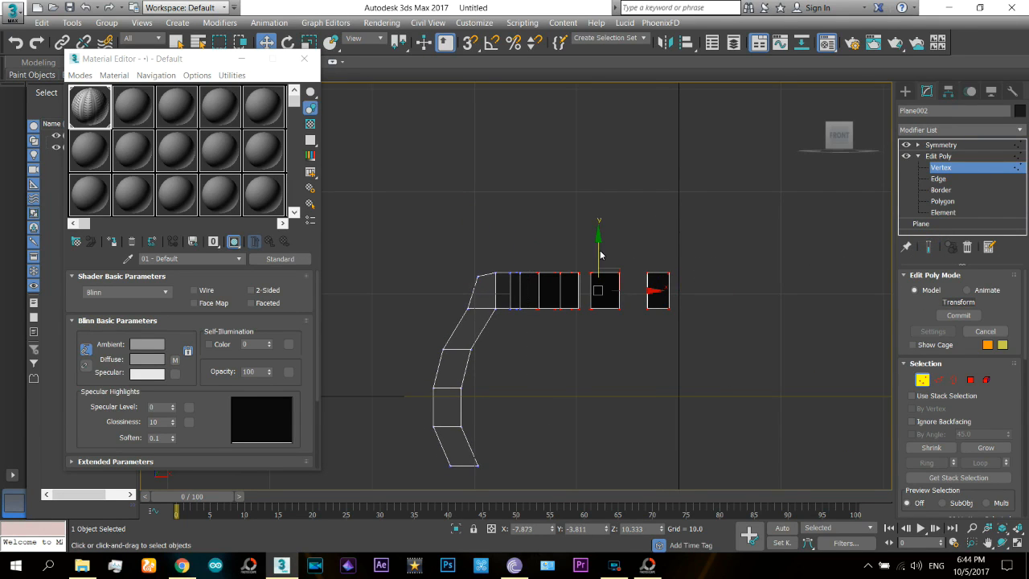
{"action": "left_click_drag", "start_coordinate": [598, 252], "coordinate": [611, 219]}
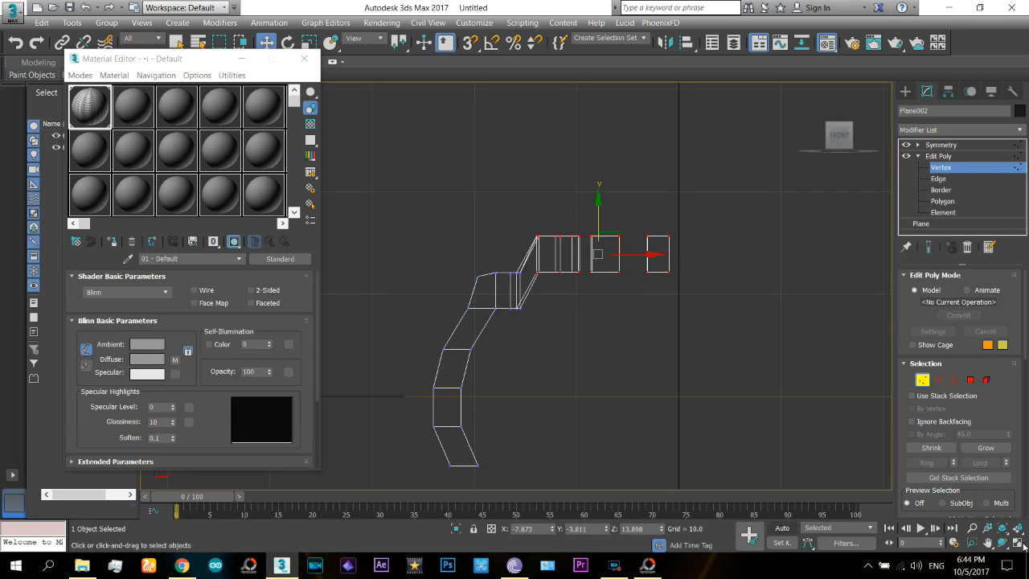
{"action": "scroll", "coordinate": [515, 228], "scroll_direction": "up", "scroll_amount": 5}
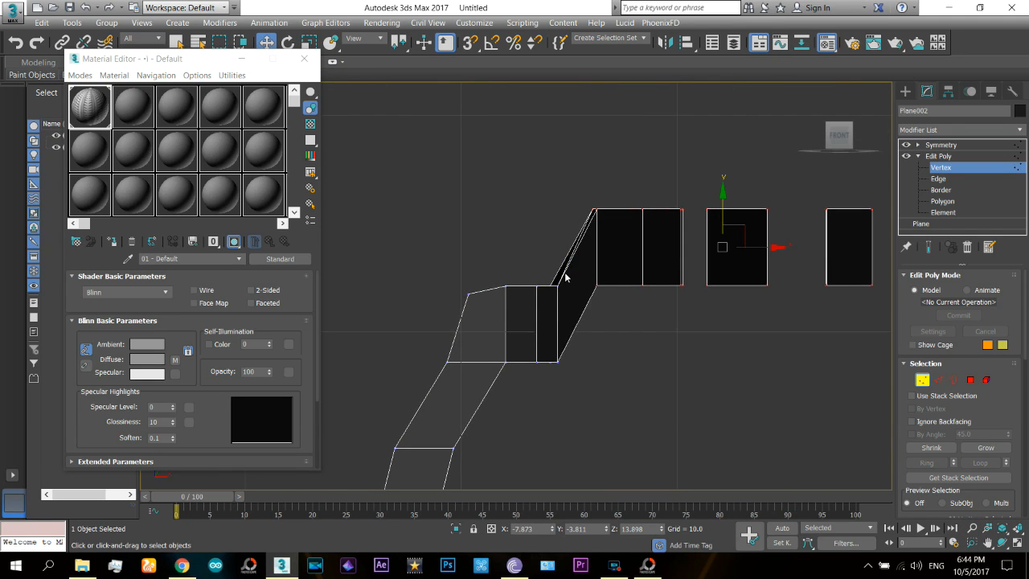
- Raise the next vertex columns of the outer tread block by decreasing amounts to round its shoulder toward the sidewall
{"action": "left_click_drag", "start_coordinate": [541, 279], "coordinate": [581, 392]}
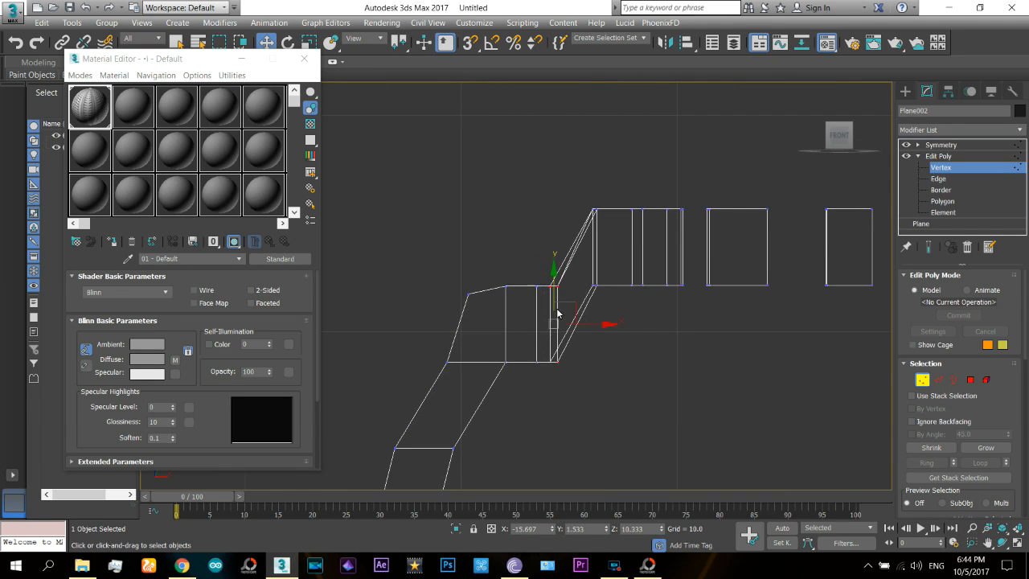
{"action": "left_click_drag", "start_coordinate": [556, 278], "coordinate": [581, 233]}
{"action": "key", "text": "F3"}
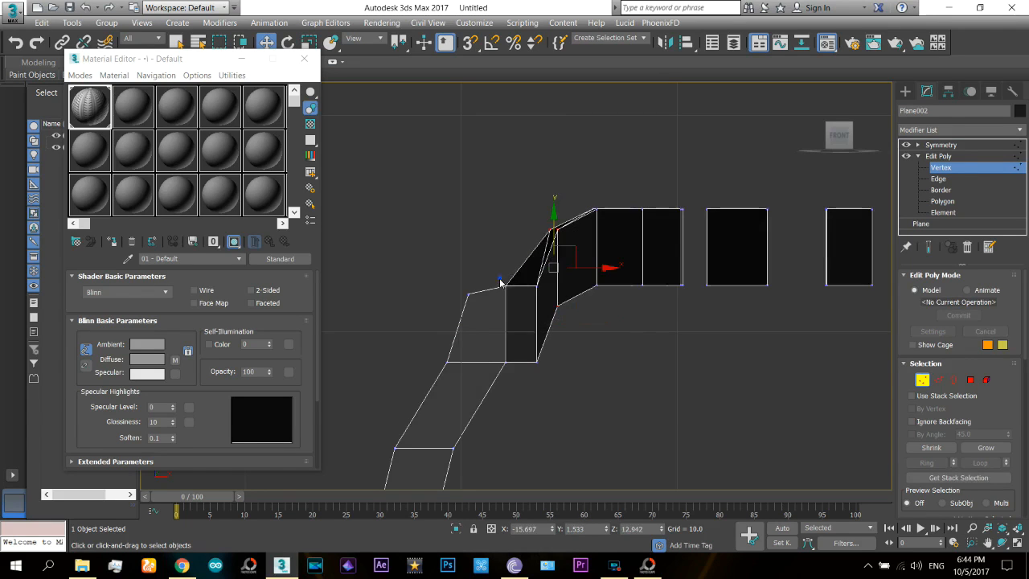
{"action": "left_click_drag", "start_coordinate": [500, 280], "coordinate": [544, 371]}
{"action": "mouse_move", "coordinate": [514, 286]}
{"action": "left_mouse_down"}
{"action": "mouse_move", "coordinate": [521, 255]}
{"action": "mouse_move", "coordinate": [507, 284]}
{"action": "mouse_move", "coordinate": [591, 316]}
{"action": "left_mouse_up"}
{"action": "left_click", "coordinate": [1007, 541]}
{"action": "left_click", "coordinate": [838, 138]}
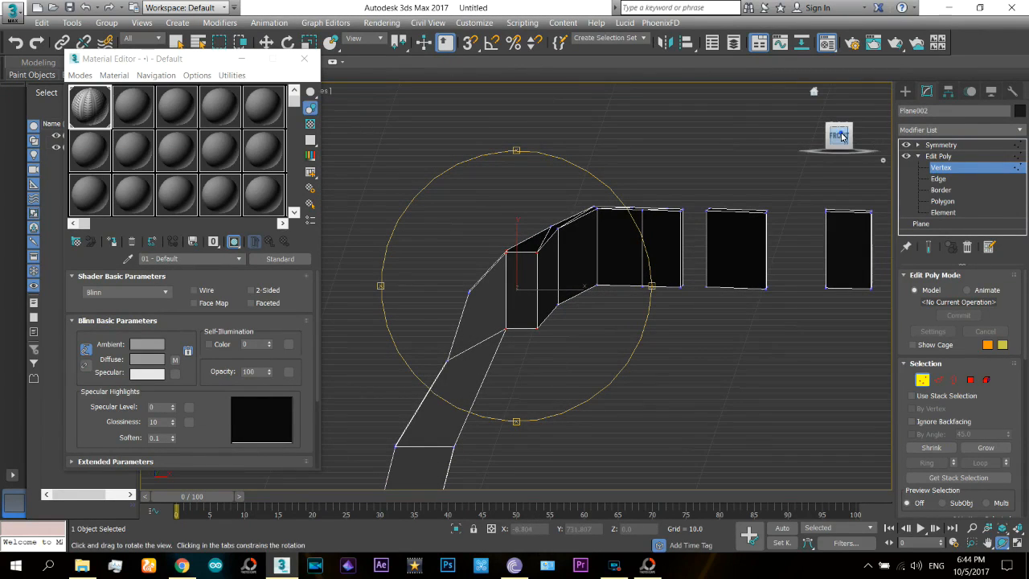
{"action": "key", "text": "w"}
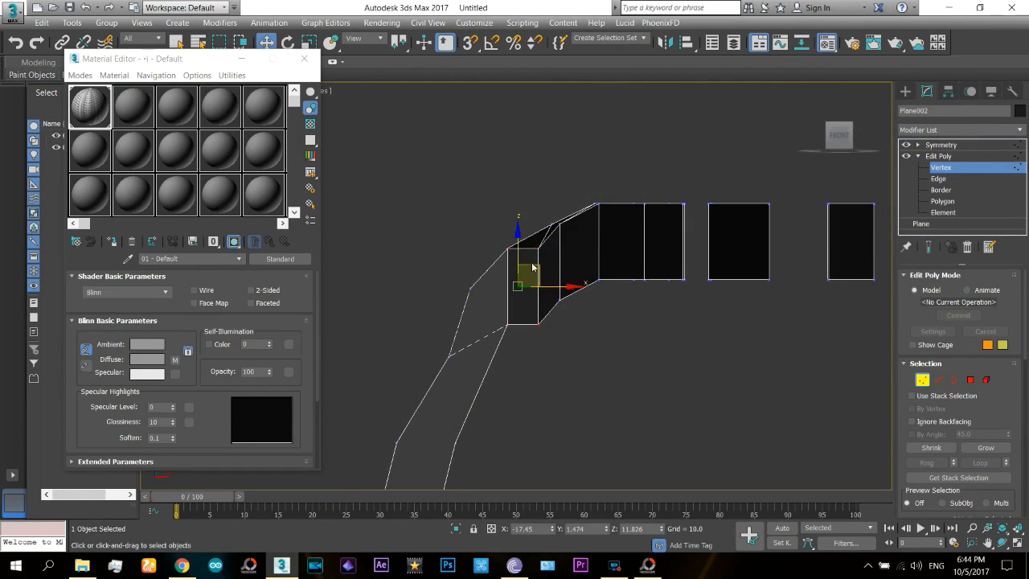
{"action": "key", "text": "F3"}
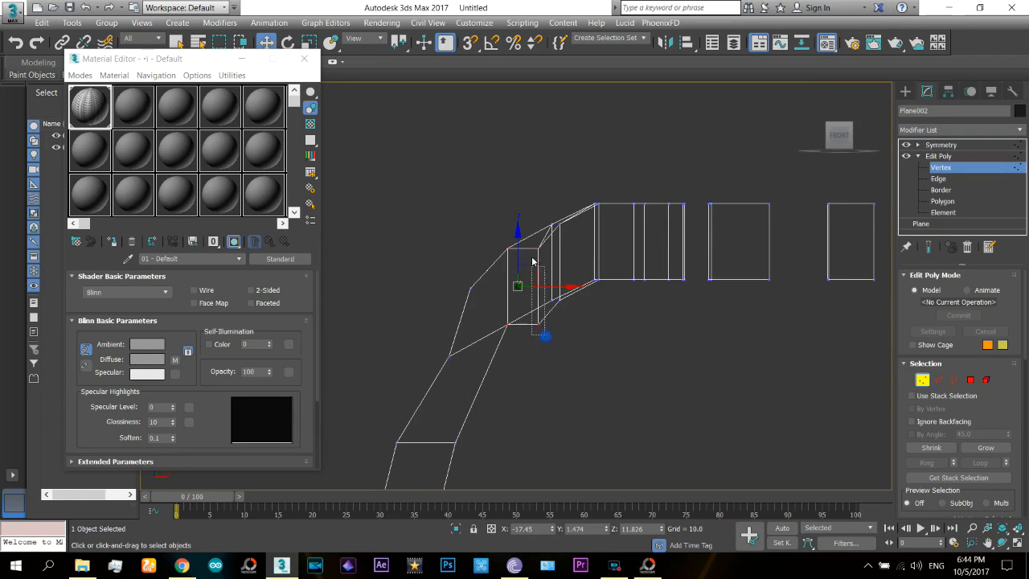
- Raise the intermediate shoulder vertex column onto the curve and lift the outer lower shoulder corner level with the inner one
{"action": "left_click_drag", "start_coordinate": [531, 245], "coordinate": [541, 233]}
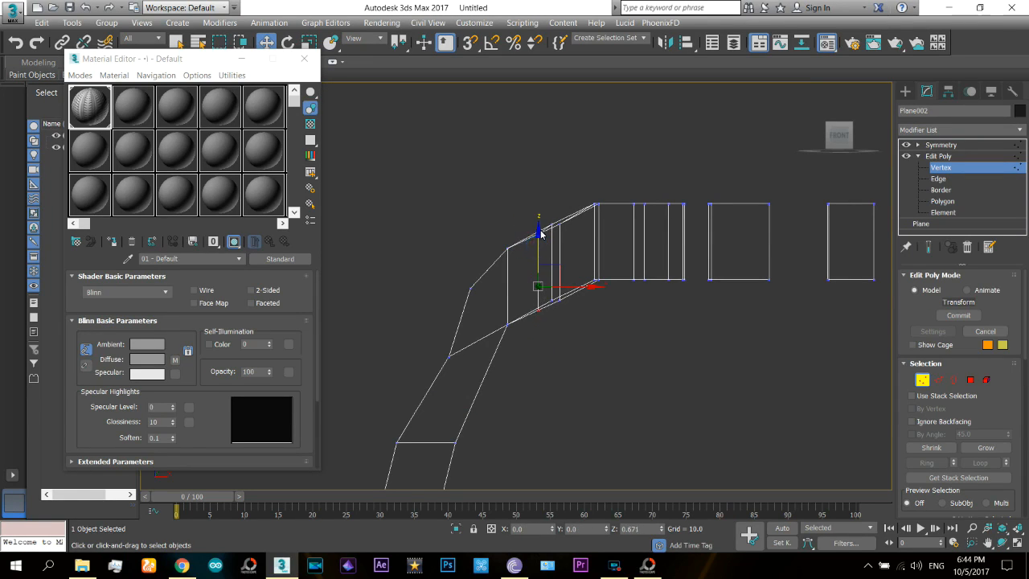
{"action": "key", "text": "ctrl+r"}
{"action": "left_click_drag", "start_coordinate": [540, 223], "coordinate": [576, 292]}
{"action": "right_click", "coordinate": [577, 290]}
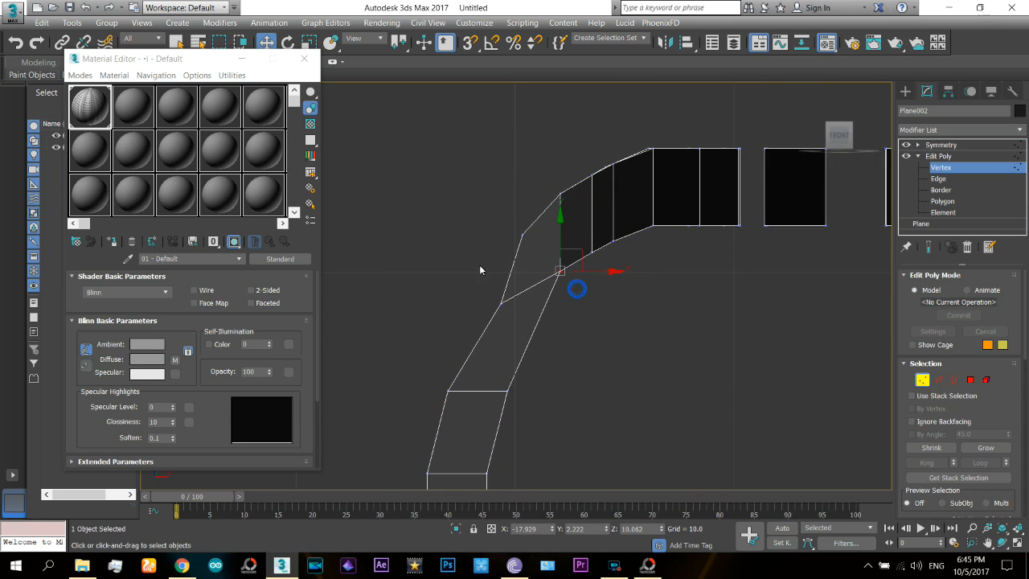
{"action": "left_click_drag", "start_coordinate": [517, 332], "coordinate": [517, 329]}
{"action": "left_click_drag", "start_coordinate": [521, 285], "coordinate": [517, 262]}
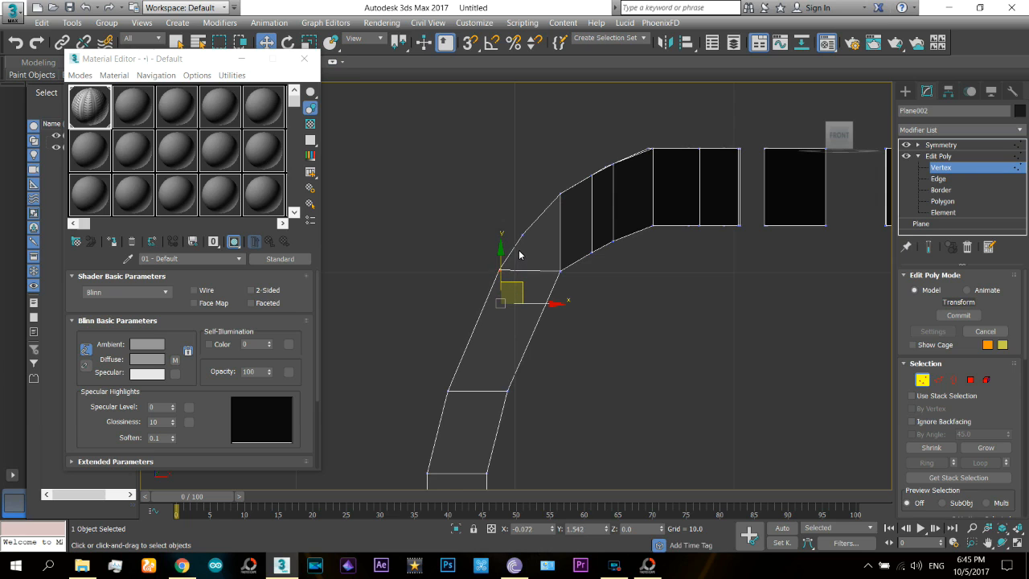
{"action": "left_click_drag", "start_coordinate": [520, 252], "coordinate": [519, 251]}
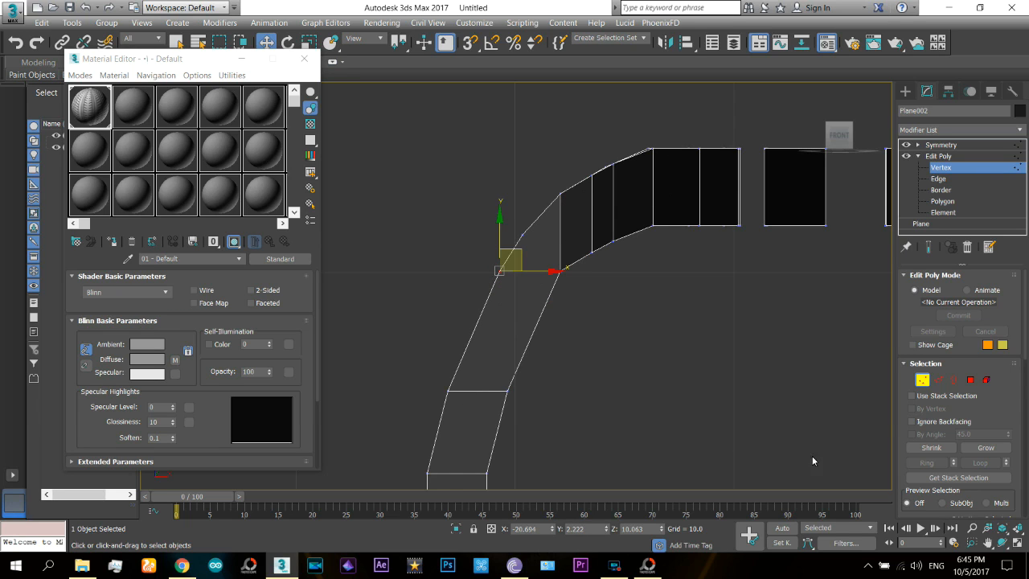
- Check the rounded shoulder in 3D and return to the Symmetry level to inspect both mirrored halves
{"action": "left_click", "coordinate": [1005, 545]}
{"action": "left_click_drag", "start_coordinate": [535, 264], "coordinate": [450, 281]}
{"action": "left_click", "coordinate": [972, 528]}
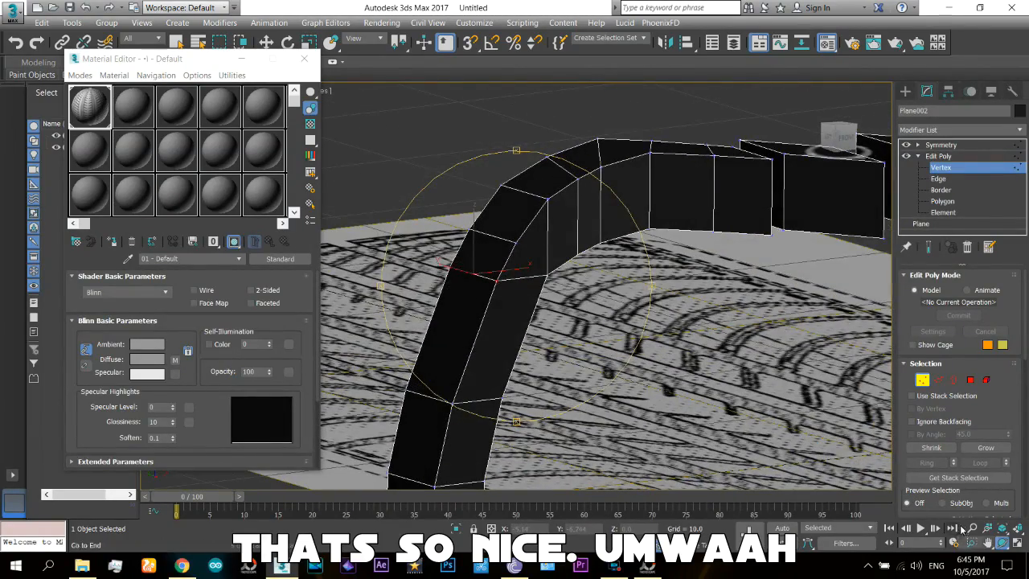
{"action": "left_click_drag", "start_coordinate": [675, 294], "coordinate": [634, 317]}
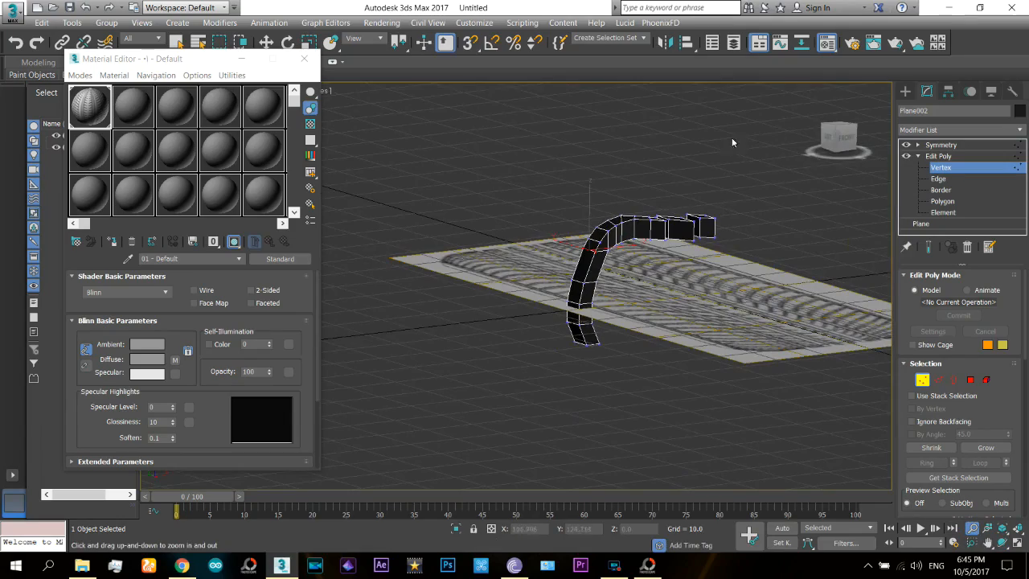
{"action": "left_click", "coordinate": [952, 148]}
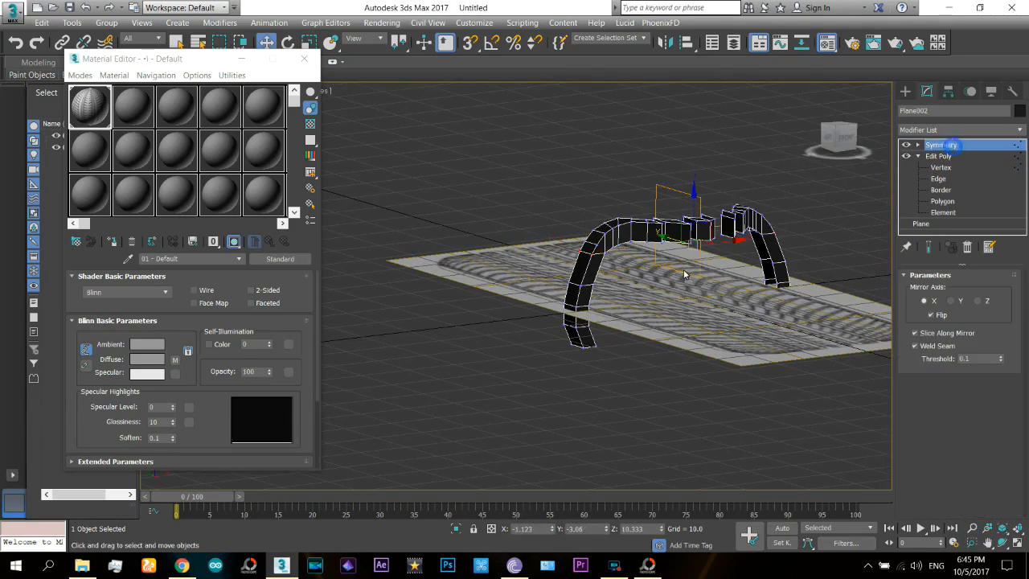
{"action": "left_click", "coordinate": [1003, 543]}
{"action": "left_click_drag", "start_coordinate": [559, 277], "coordinate": [509, 318]}
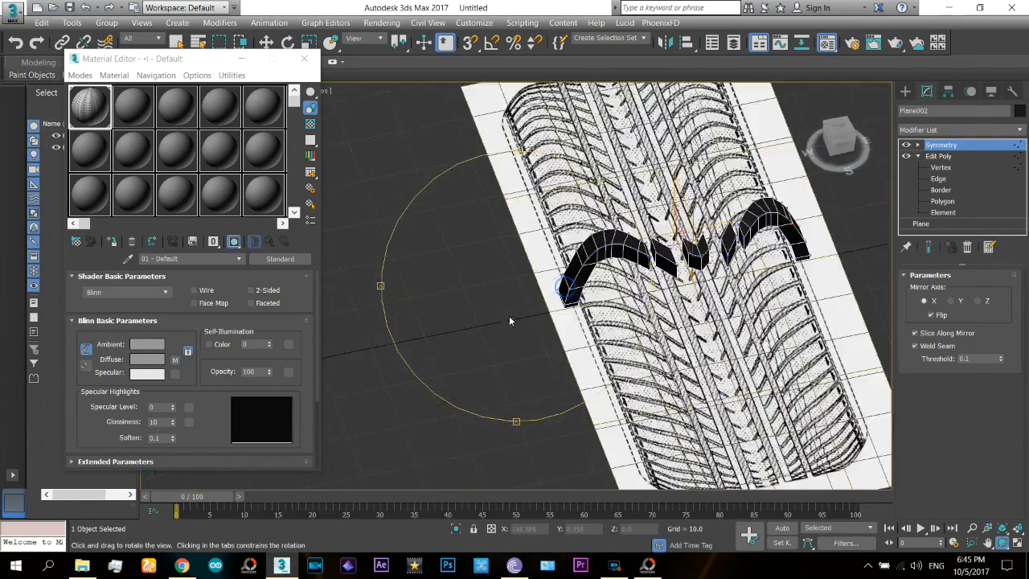
{"action": "left_click_drag", "start_coordinate": [555, 237], "coordinate": [563, 235]}
- Select the tire pattern reference plane and hide it, leaving only the tread section in the scene
{"action": "left_click", "coordinate": [905, 92]}
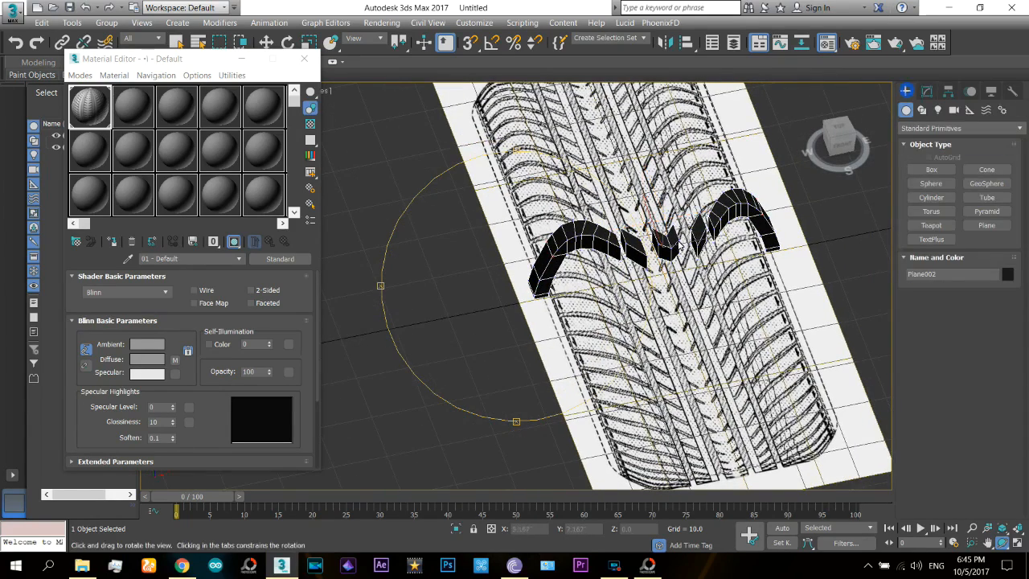
{"action": "middle_click_drag", "start_coordinate": [705, 256], "coordinate": [648, 219]}
{"action": "key", "text": "w"}
{"action": "left_click", "coordinate": [651, 310]}
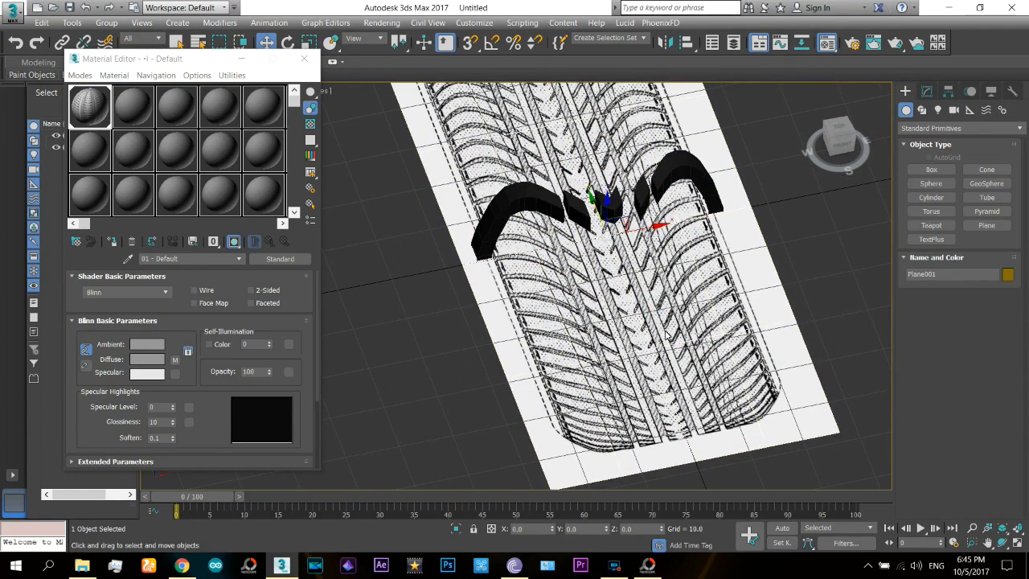
{"action": "right_click", "coordinate": [653, 272]}
{"action": "left_click", "coordinate": [664, 227]}
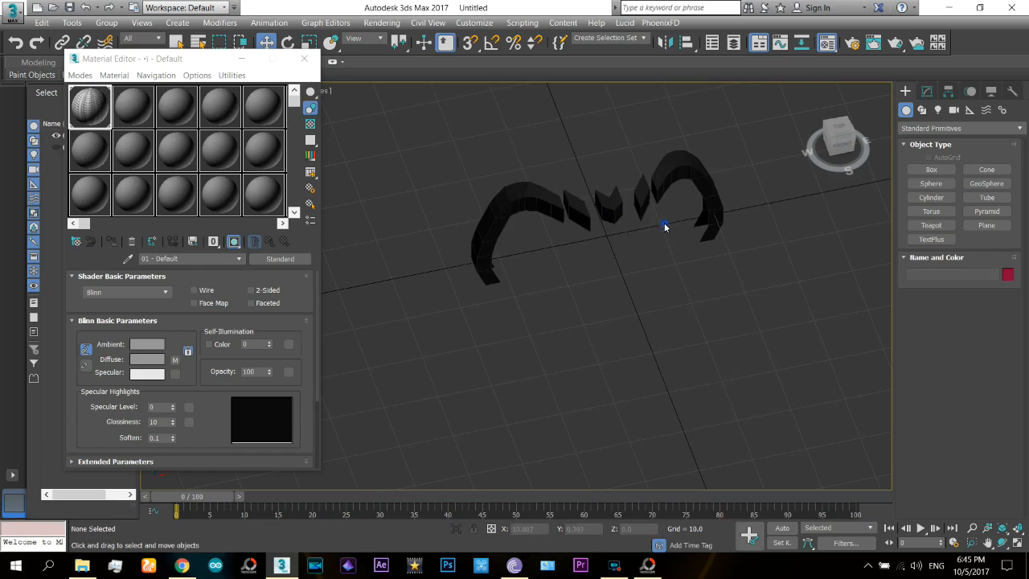
- In the top view, clone the tread section along negative Y at about 5.3-unit spacing as 50 copies
{"action": "left_click", "coordinate": [530, 209]}
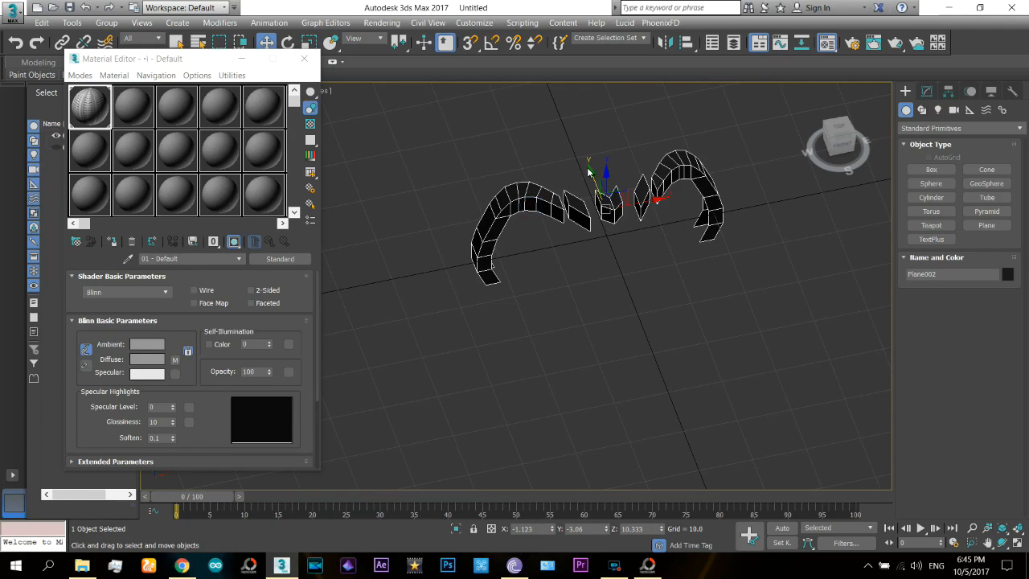
{"action": "key", "text": "t"}
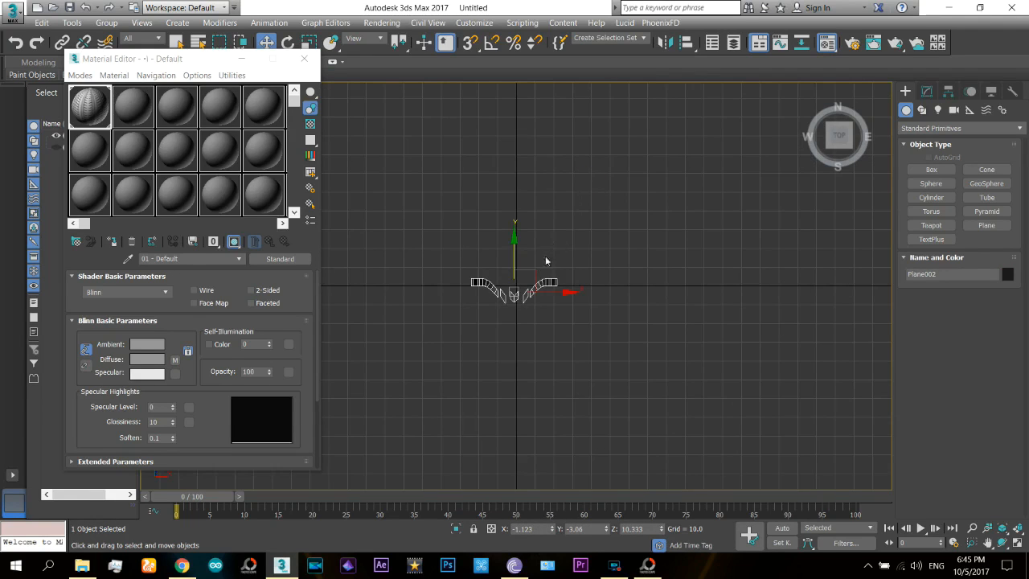
{"action": "scroll", "coordinate": [546, 261], "scroll_direction": "up", "scroll_amount": 5}
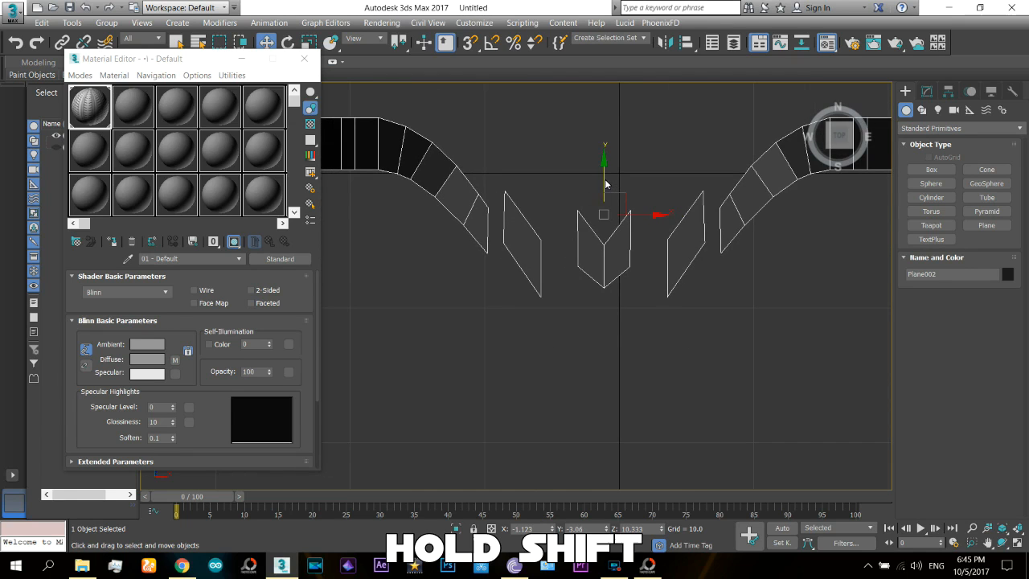
{"action": "mouse_move", "coordinate": [605, 184]}
{"action": "left_mouse_down", "text": "shift"}
{"action": "mouse_move", "coordinate": [605, 265]}
{"action": "mouse_move", "coordinate": [606, 256]}
{"action": "left_mouse_up", "text": "shift"}
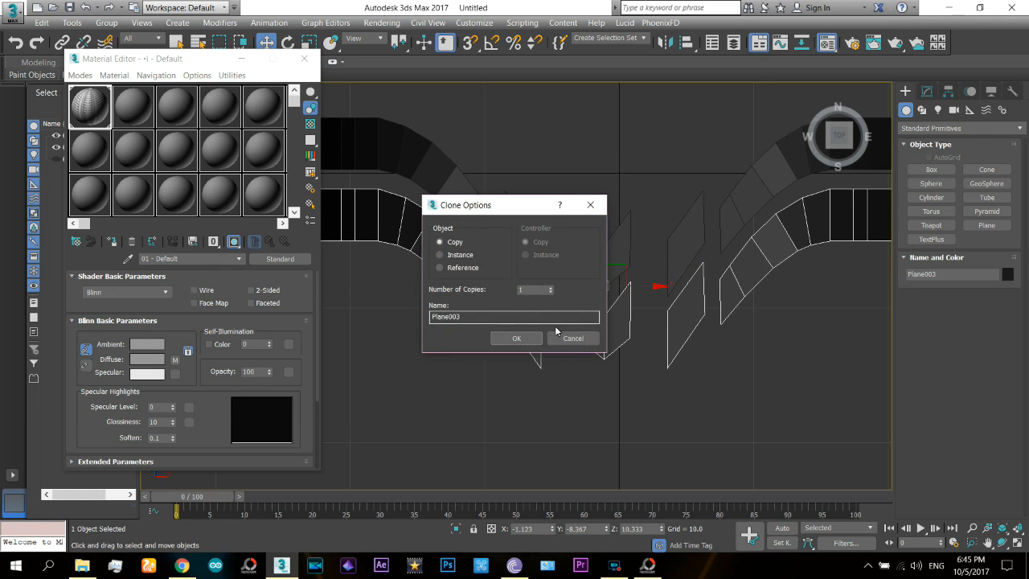
{"action": "left_click_drag", "start_coordinate": [525, 288], "coordinate": [485, 289]}
{"action": "type", "text": "50"}
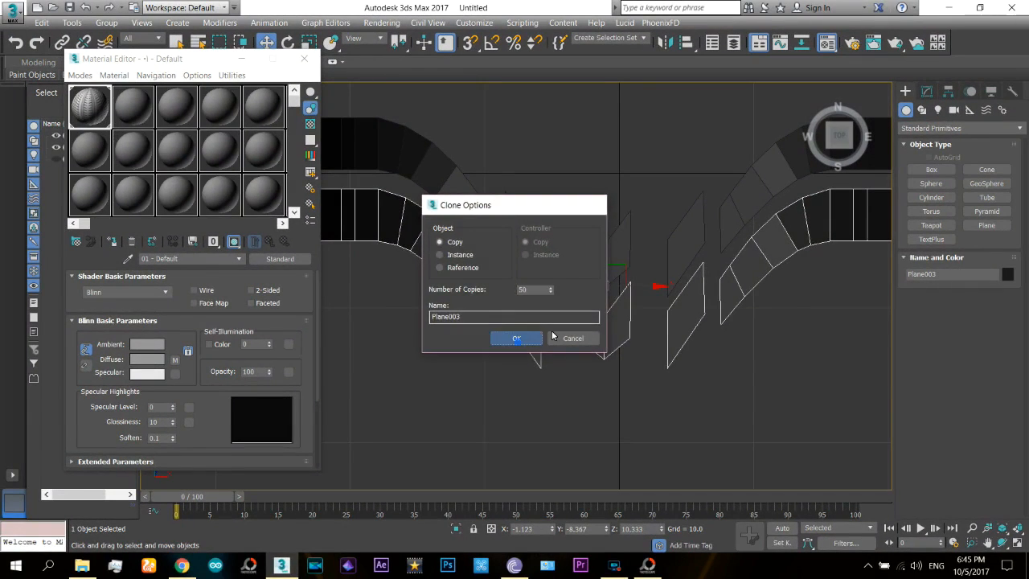
{"action": "left_click", "coordinate": [458, 505]}
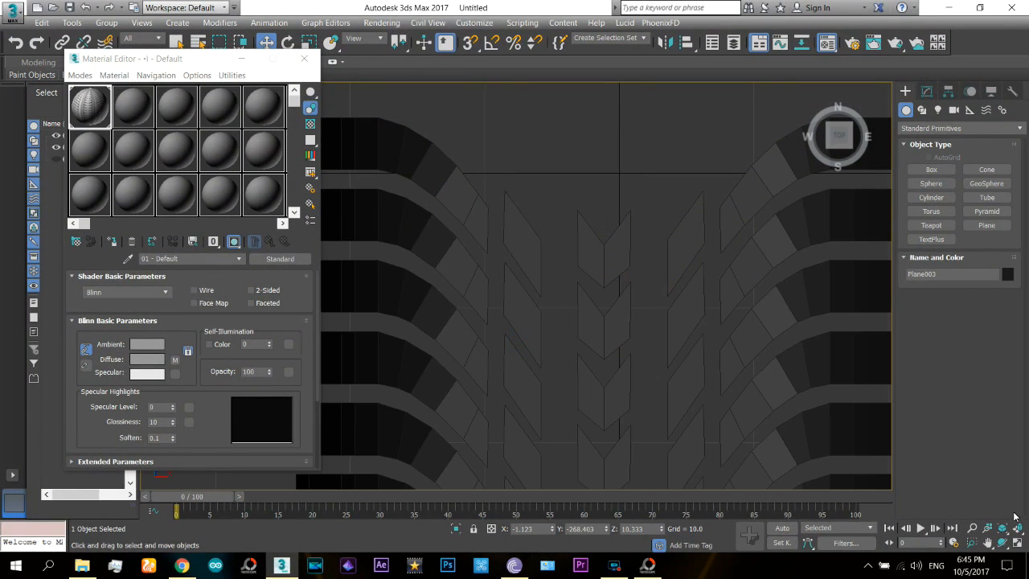
{"action": "left_click", "coordinate": [973, 528]}
{"action": "mouse_move", "coordinate": [693, 201]}
{"action": "left_mouse_down"}
{"action": "mouse_move", "coordinate": [723, 347]}
{"action": "mouse_move", "coordinate": [788, 393]}
{"action": "left_mouse_up"}
{"action": "left_click", "coordinate": [1003, 542]}
{"action": "left_click_drag", "start_coordinate": [593, 278], "coordinate": [609, 391]}
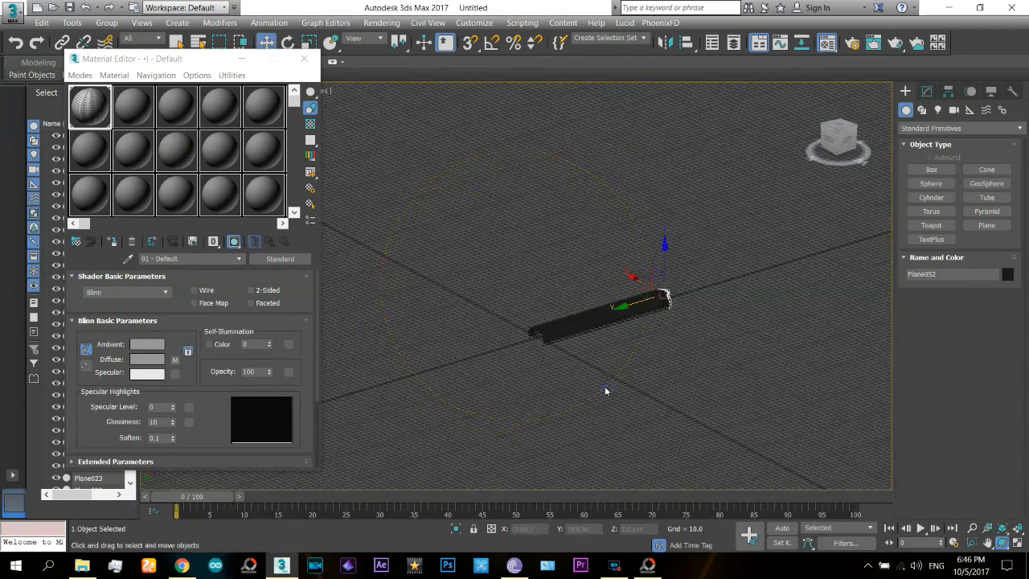
- Select all 51 tread sections and group them under the name "tire rubber"
{"action": "left_click_drag", "start_coordinate": [494, 218], "coordinate": [715, 378]}
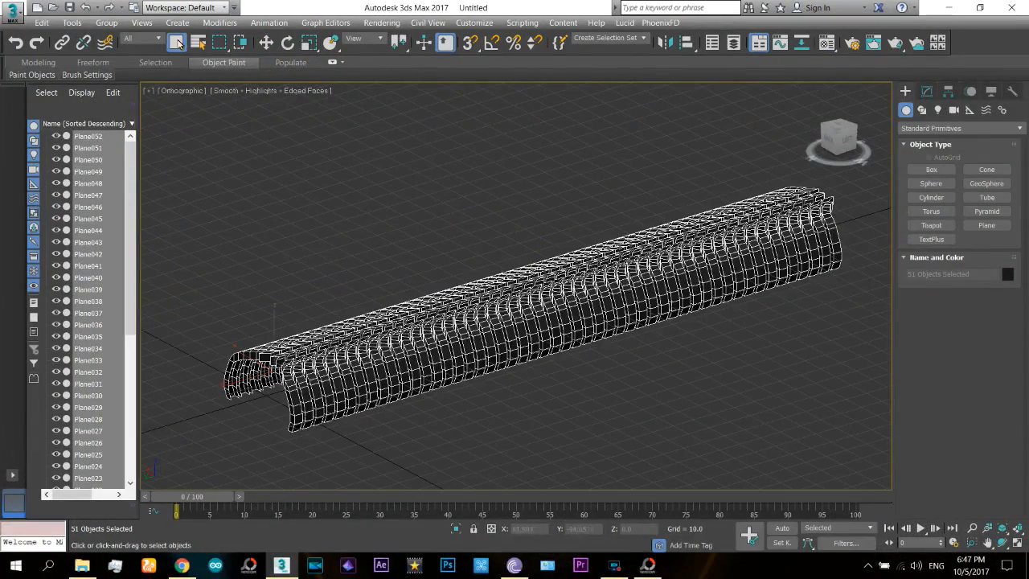
{"action": "left_click", "coordinate": [106, 23]}
{"action": "left_click", "coordinate": [119, 37]}
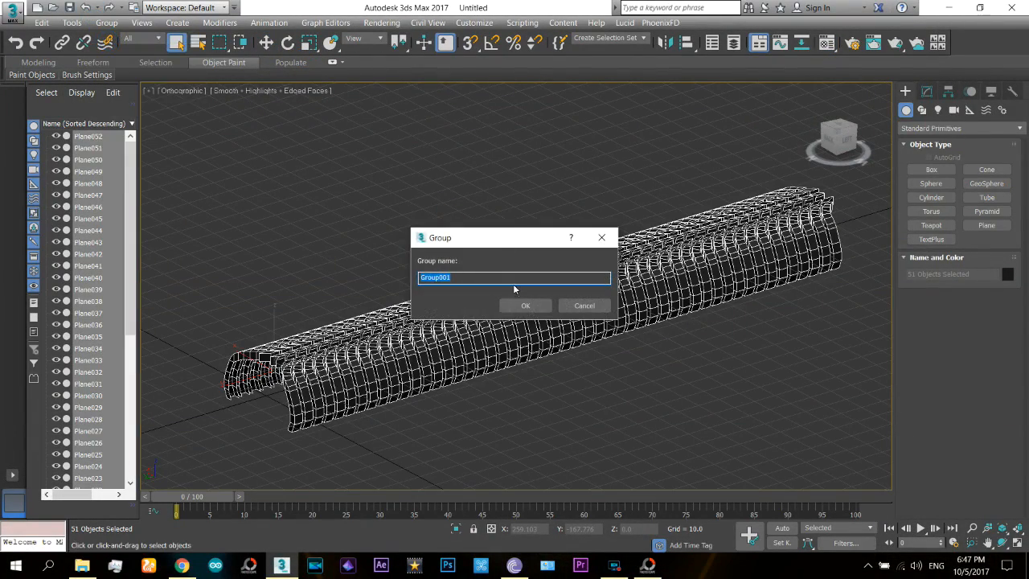
{"action": "type", "text": "tire rubber"}
{"action": "key", "text": "Return"}
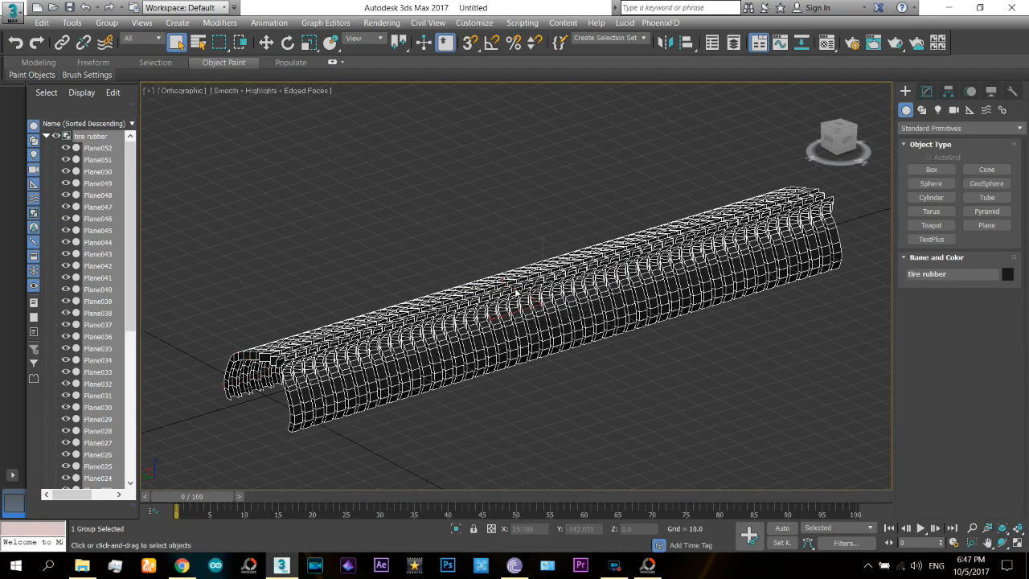
- Apply a Bend modifier to the tire rubber group along the Y axis with a 360 angle and -90 direction
{"action": "left_click", "coordinate": [926, 91]}
{"action": "left_click", "coordinate": [1018, 131]}
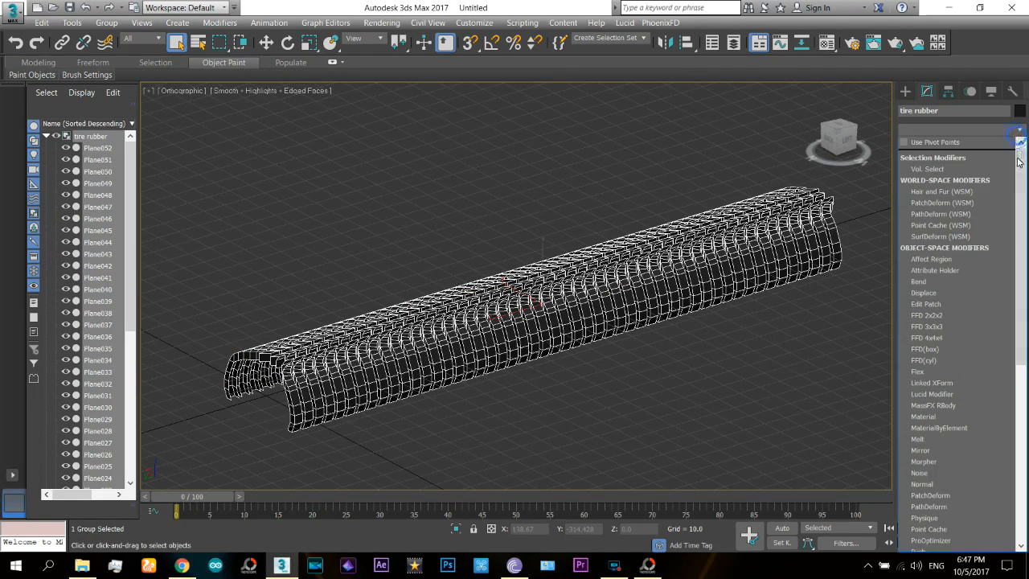
{"action": "left_click", "coordinate": [951, 266]}
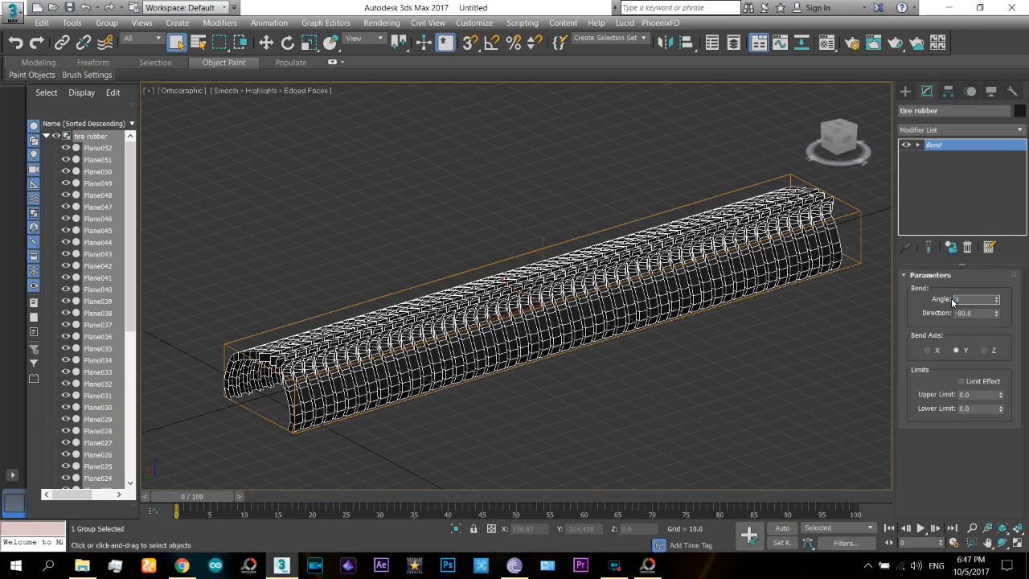
{"action": "type", "text": "360"}
{"action": "key", "text": "Tab"}
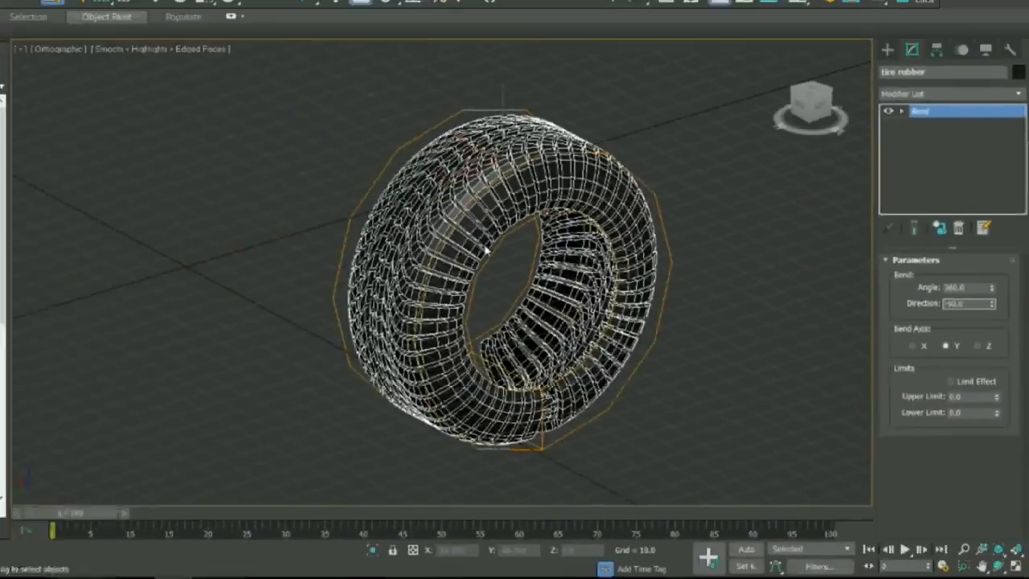
- Hide the edged faces and examine the bent tire's tread, sidewall and inner opening
{"action": "middle_click_drag", "start_coordinate": [485, 249], "coordinate": [589, 296], "text": "alt"}
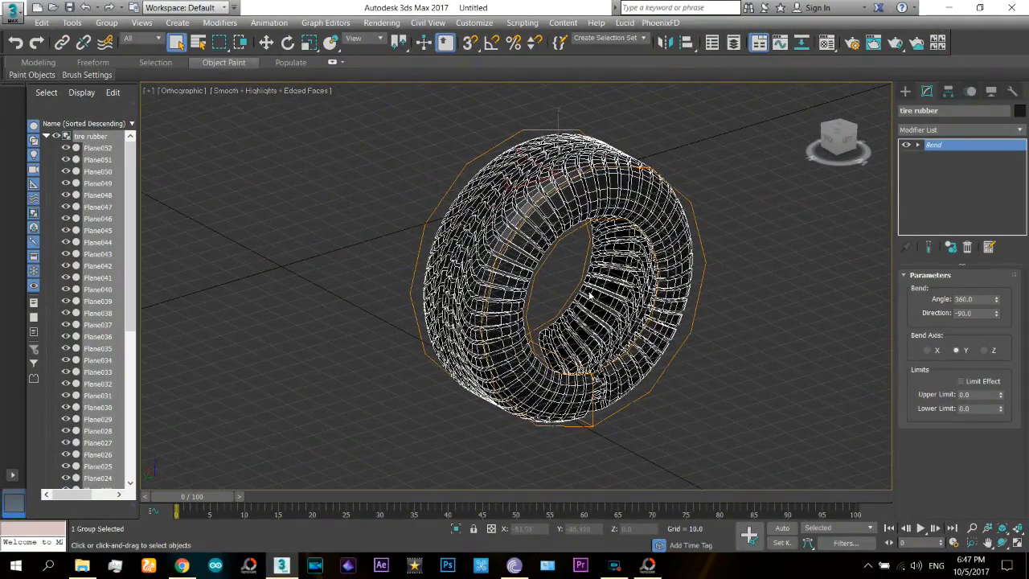
{"action": "mouse_move", "coordinate": [576, 375]}
{"action": "middle_mouse_down", "text": "alt"}
{"action": "mouse_move", "coordinate": [573, 315]}
{"action": "mouse_move", "coordinate": [605, 346]}
{"action": "middle_mouse_up", "text": "alt"}
{"action": "key", "text": "F4"}
{"action": "key", "text": "F4"}
{"action": "key", "text": "F4"}
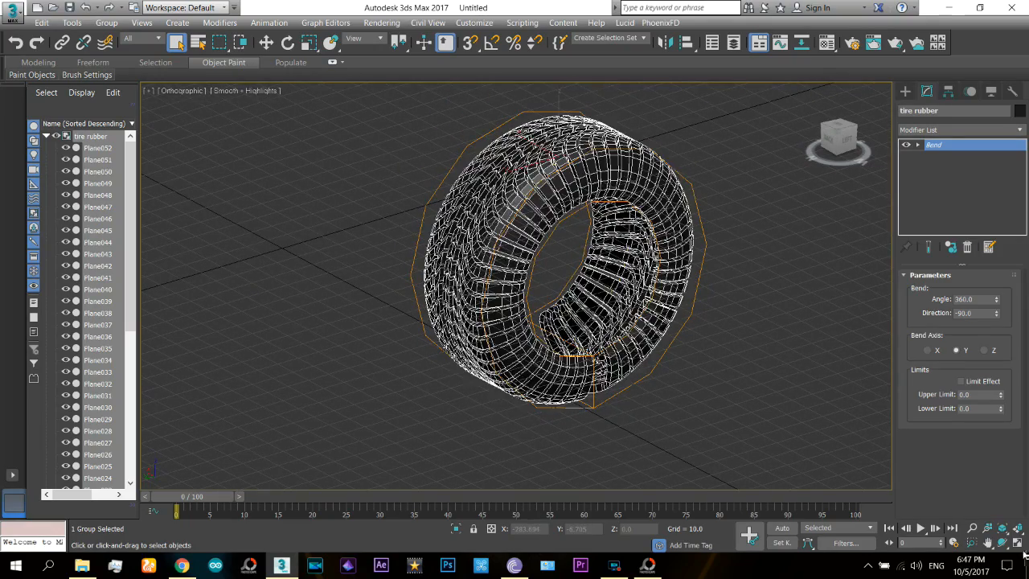
{"action": "left_click", "coordinate": [1004, 544]}
{"action": "left_click_drag", "start_coordinate": [552, 248], "coordinate": [597, 243]}
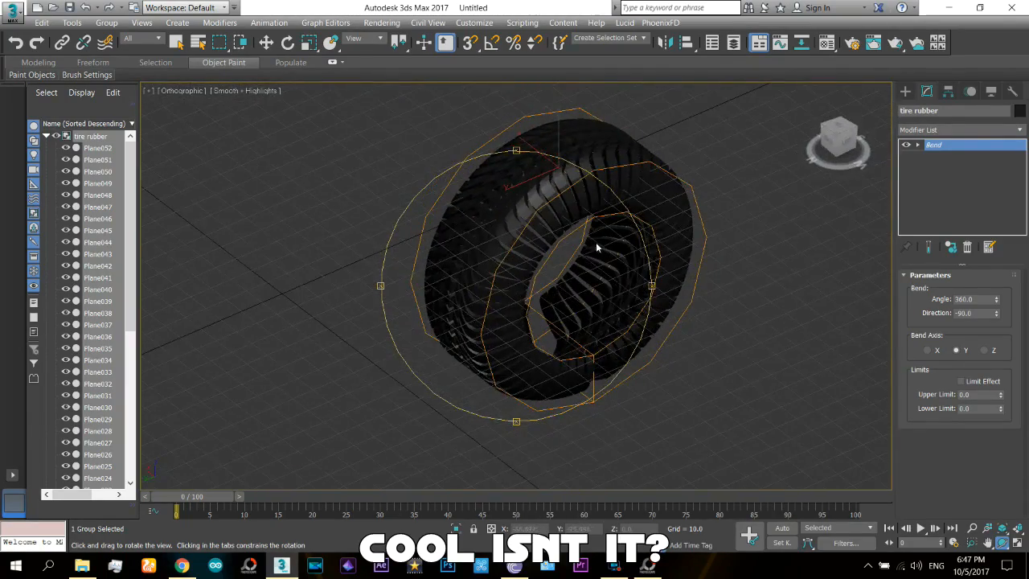
{"action": "left_click", "coordinate": [971, 528]}
{"action": "left_click_drag", "start_coordinate": [507, 342], "coordinate": [520, 294]}
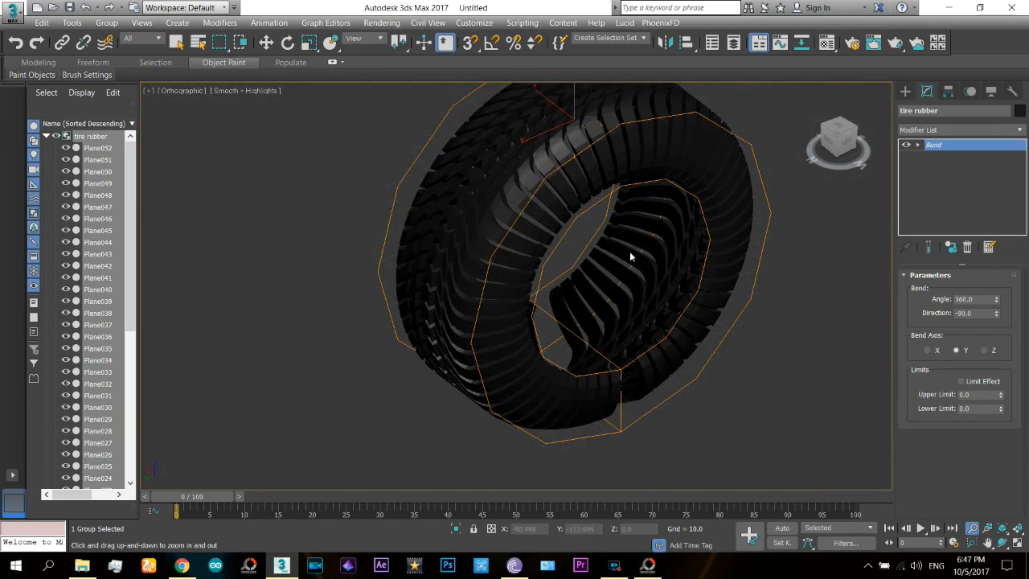
{"action": "middle_click_drag", "start_coordinate": [629, 251], "coordinate": [537, 286]}
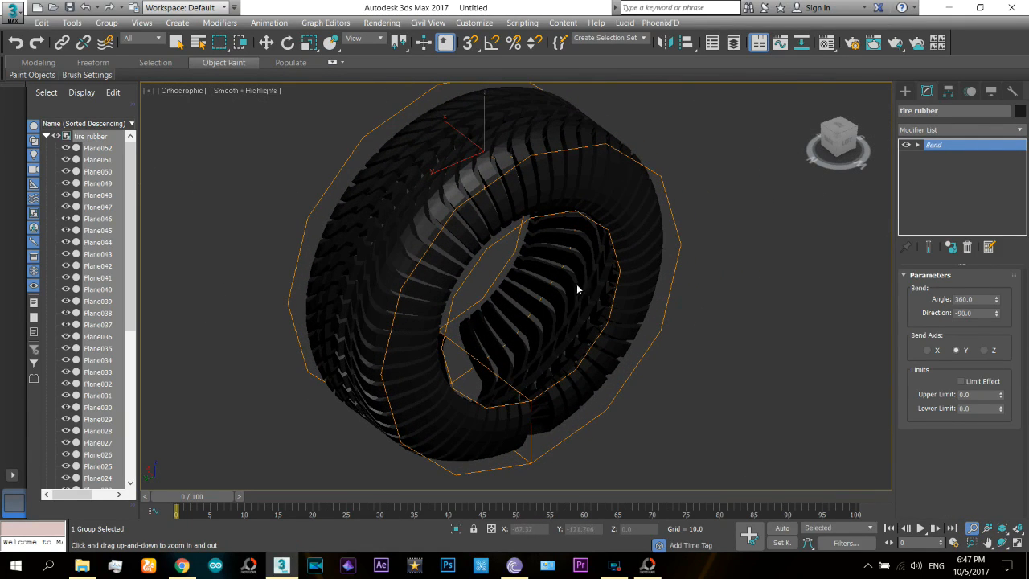
- Raise the Bend angle to 370.5 to close the gap between the tire's two ends
{"action": "left_click", "coordinate": [1003, 543]}
{"action": "left_click_drag", "start_coordinate": [546, 318], "coordinate": [609, 257]}
{"action": "left_click", "coordinate": [972, 528]}
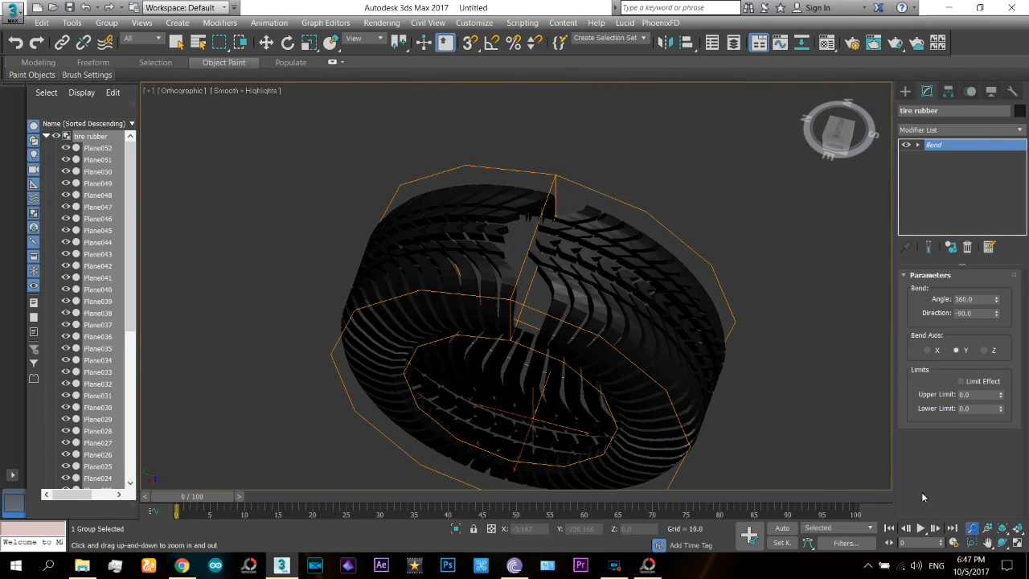
{"action": "left_click_drag", "start_coordinate": [537, 245], "coordinate": [535, 235]}
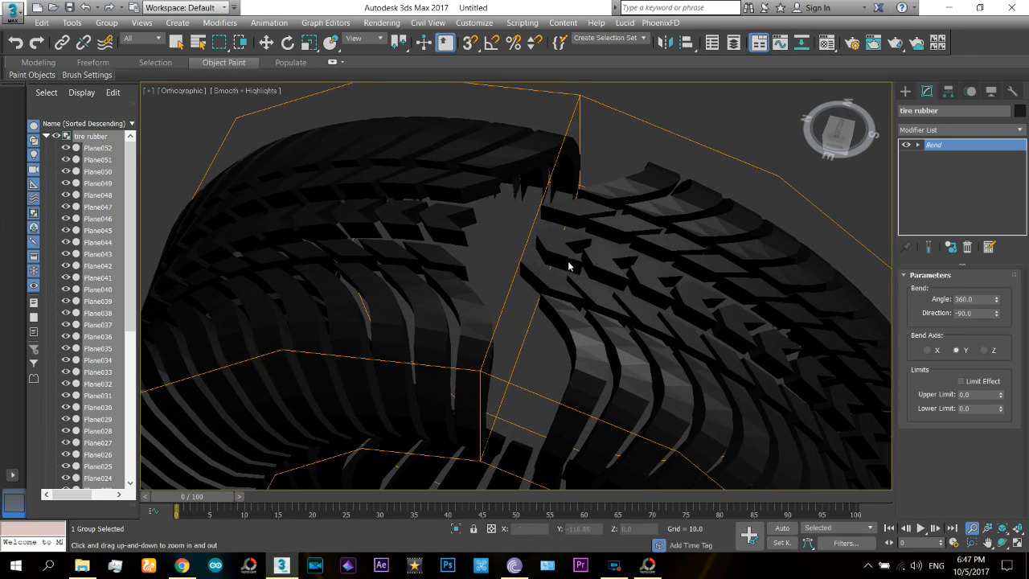
{"action": "left_click_drag", "start_coordinate": [997, 300], "coordinate": [997, 300]}
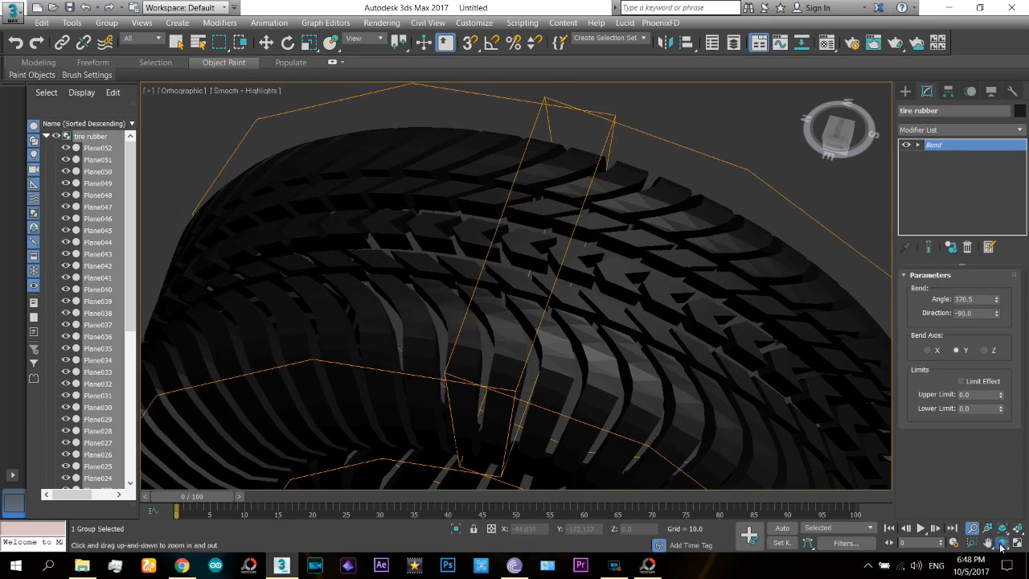
- Move the Bend modifier's center down along Z to widen the tire's inner opening, and inspect the resulting shape
{"action": "key", "text": "ctrl+r"}
{"action": "left_click_drag", "start_coordinate": [516, 275], "coordinate": [543, 423]}
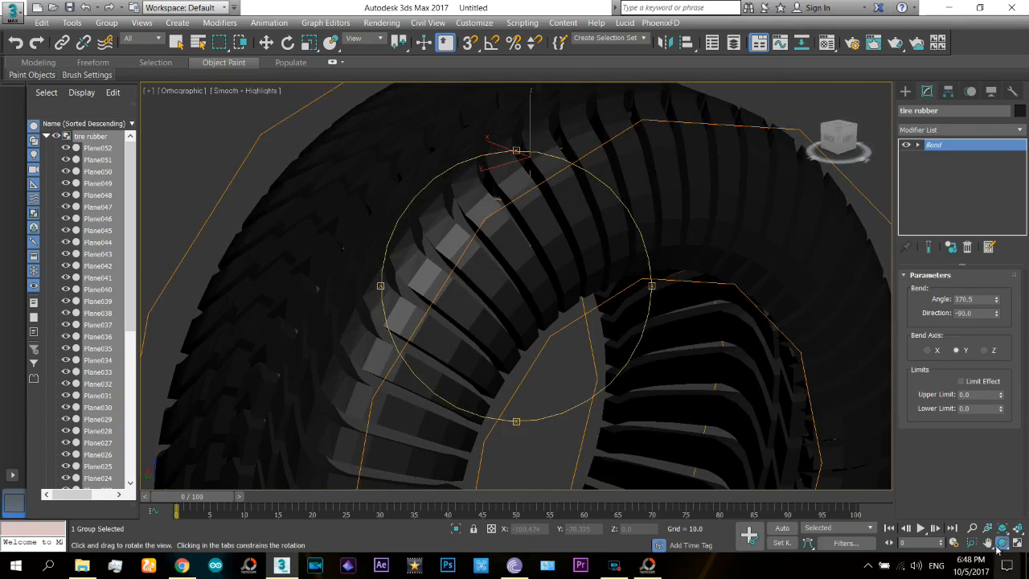
{"action": "left_click", "coordinate": [972, 528]}
{"action": "mouse_move", "coordinate": [652, 301]}
{"action": "left_mouse_down"}
{"action": "mouse_move", "coordinate": [689, 314]}
{"action": "mouse_move", "coordinate": [655, 298]}
{"action": "left_mouse_up"}
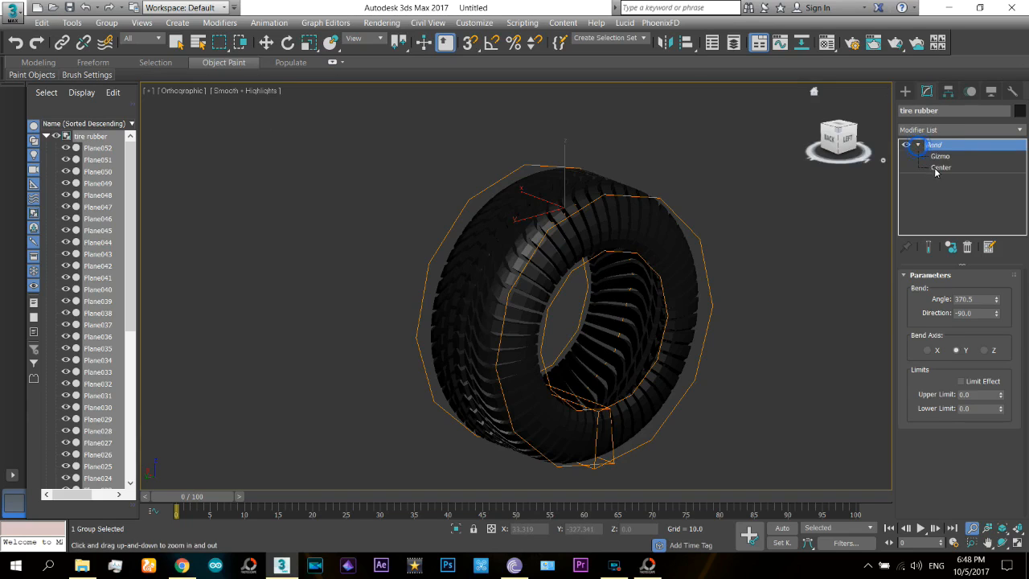
{"action": "left_click", "coordinate": [941, 168]}
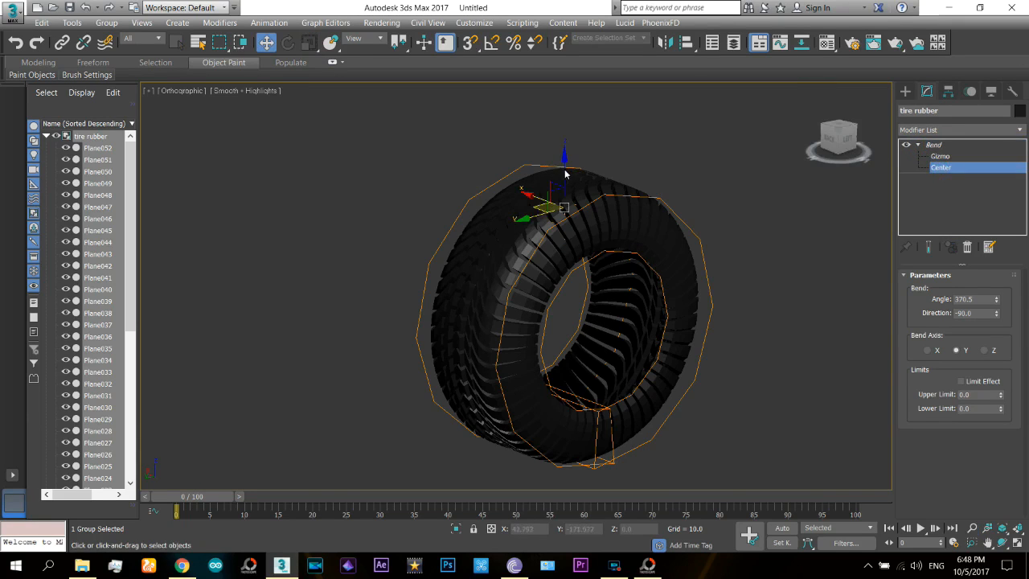
{"action": "left_click_drag", "start_coordinate": [565, 173], "coordinate": [626, 193]}
{"action": "middle_click_drag", "start_coordinate": [653, 165], "coordinate": [605, 95]}
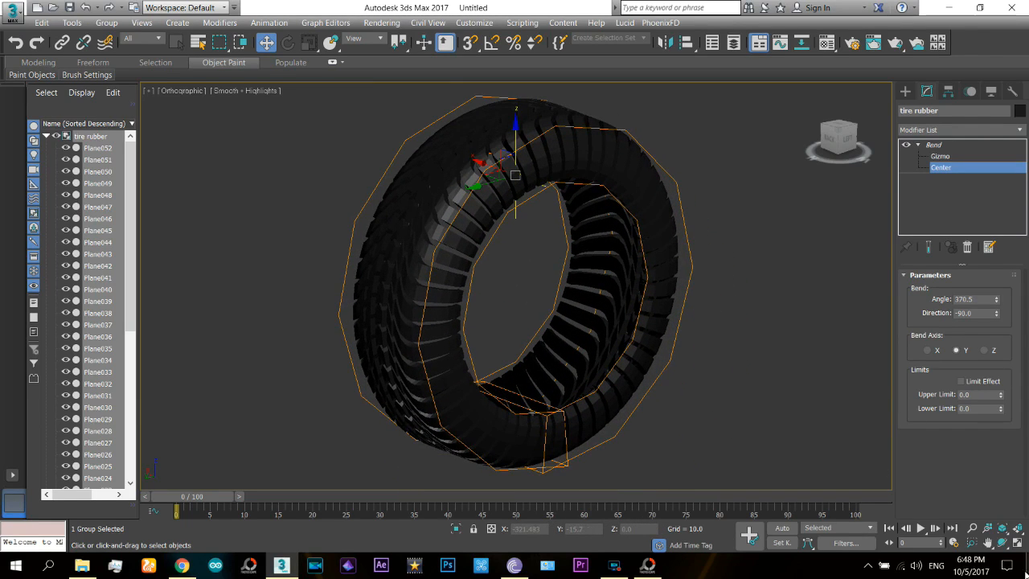
{"action": "left_click", "coordinate": [1002, 543]}
{"action": "left_click_drag", "start_coordinate": [443, 245], "coordinate": [505, 230]}
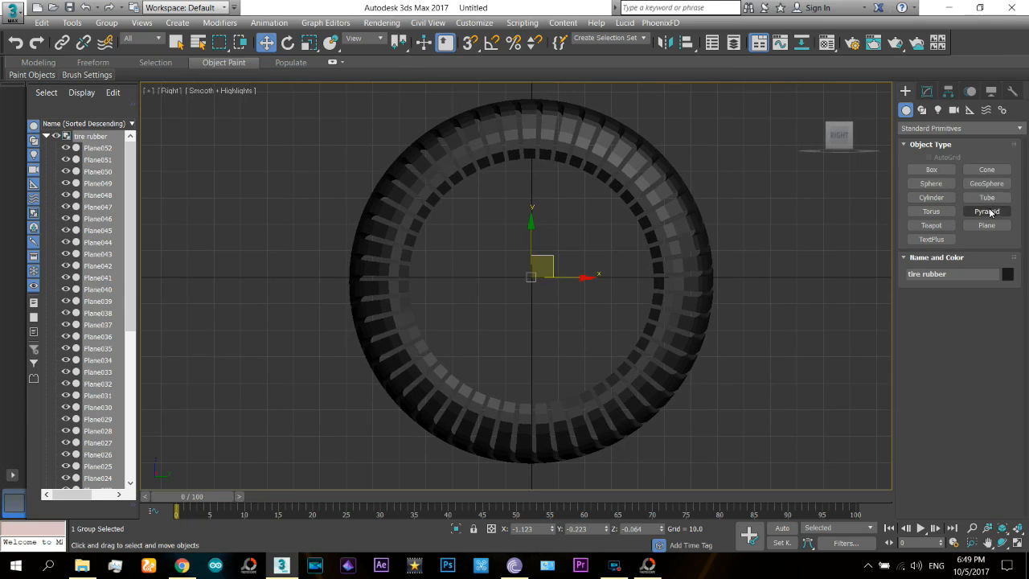
- In the right view, create a tube from the tire's center, about 42.4 outer radius, 38.5 inner radius and 29.5 height
{"action": "left_click", "coordinate": [986, 197]}
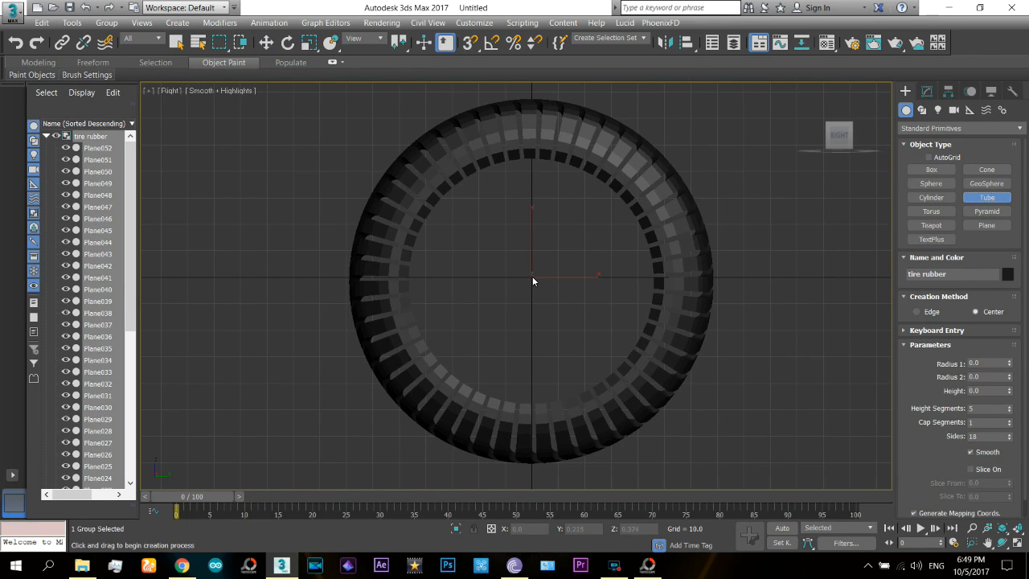
{"action": "left_click_drag", "start_coordinate": [533, 275], "coordinate": [597, 368]}
{"action": "left_click", "coordinate": [592, 362]}
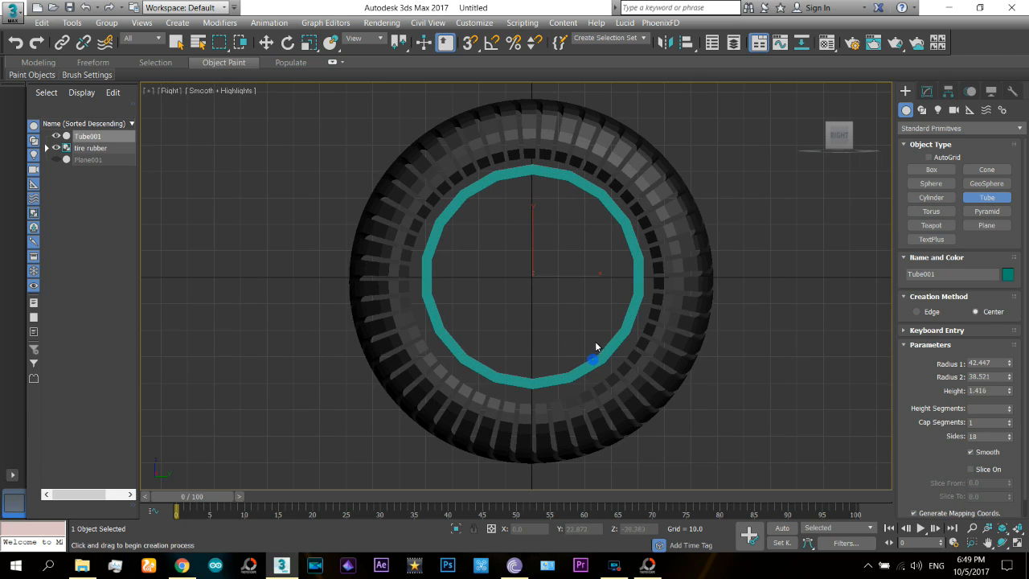
{"action": "right_click", "coordinate": [604, 280]}
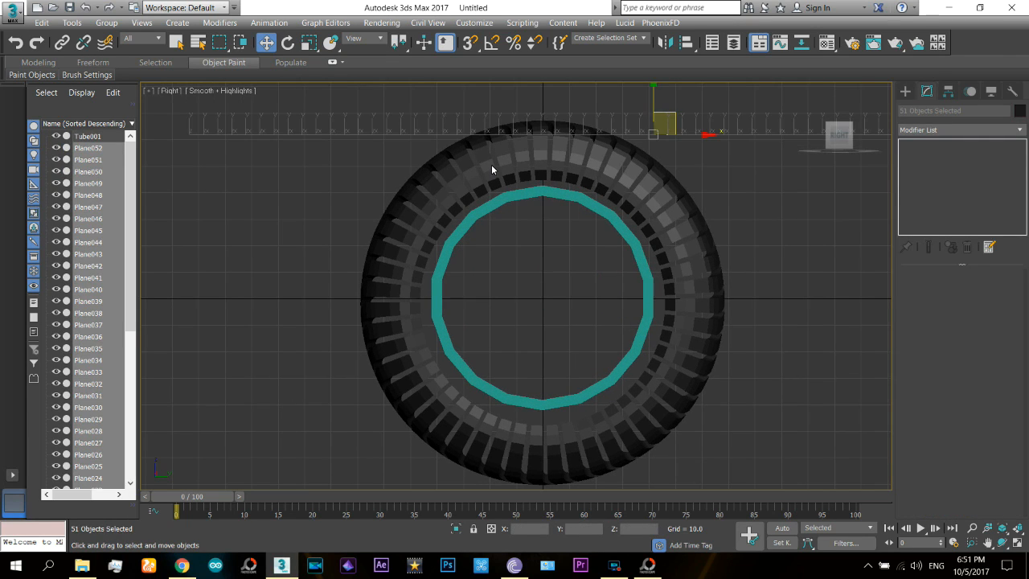
- Set the X and Y positions of the tire rubber group and the tube to 0
{"action": "left_click", "coordinate": [492, 164]}
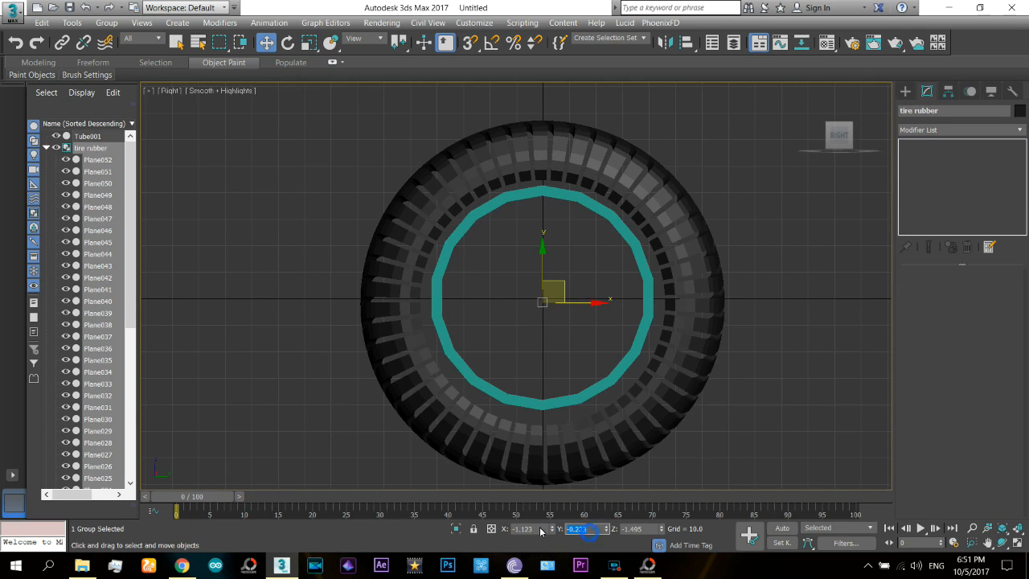
{"action": "left_click_drag", "start_coordinate": [533, 531], "coordinate": [403, 521]}
{"action": "type", "text": "0"}
{"action": "key", "text": "Return"}
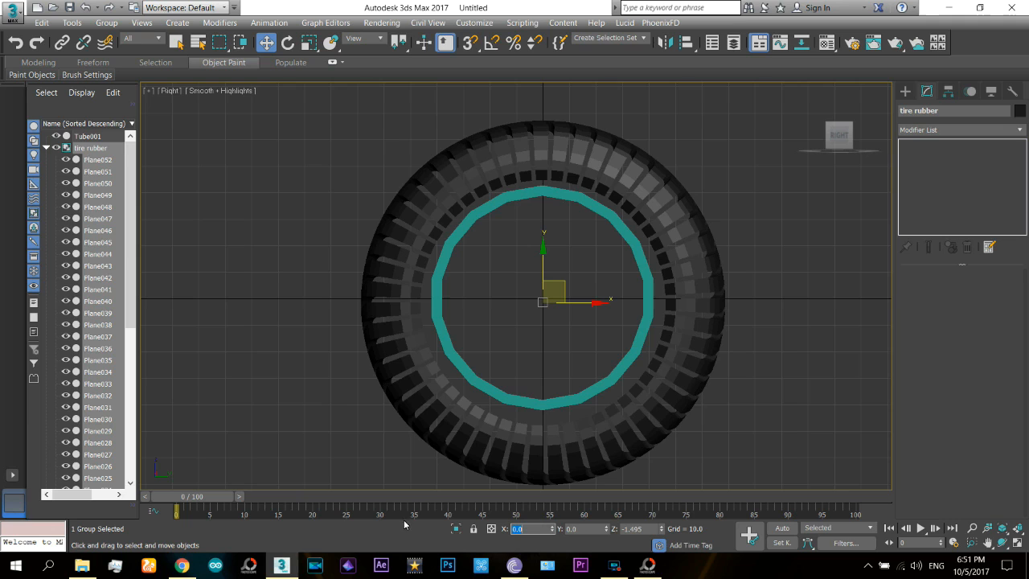
{"action": "left_click", "coordinate": [605, 392]}
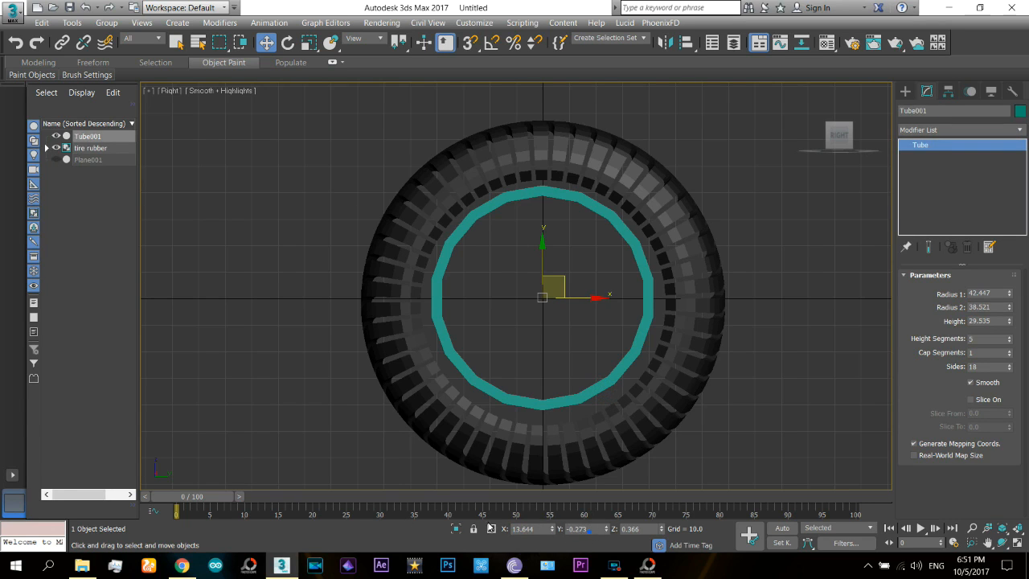
{"action": "left_click_drag", "start_coordinate": [532, 529], "coordinate": [483, 522]}
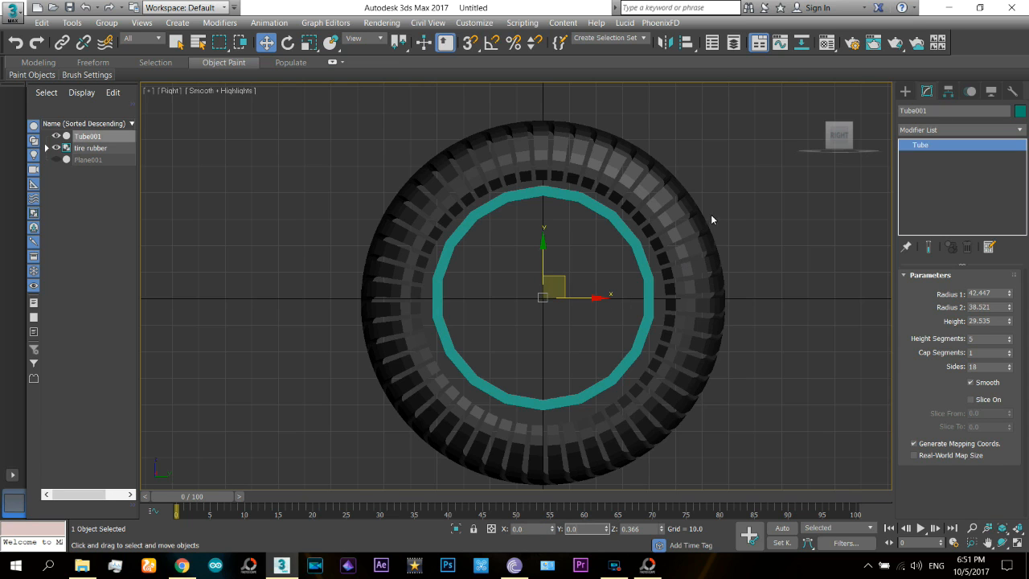
- Set the Z positions of the tire rubber group and the tube to 0
{"action": "middle_click_drag", "start_coordinate": [615, 232], "coordinate": [619, 234]}
{"action": "left_click", "coordinate": [619, 234]}
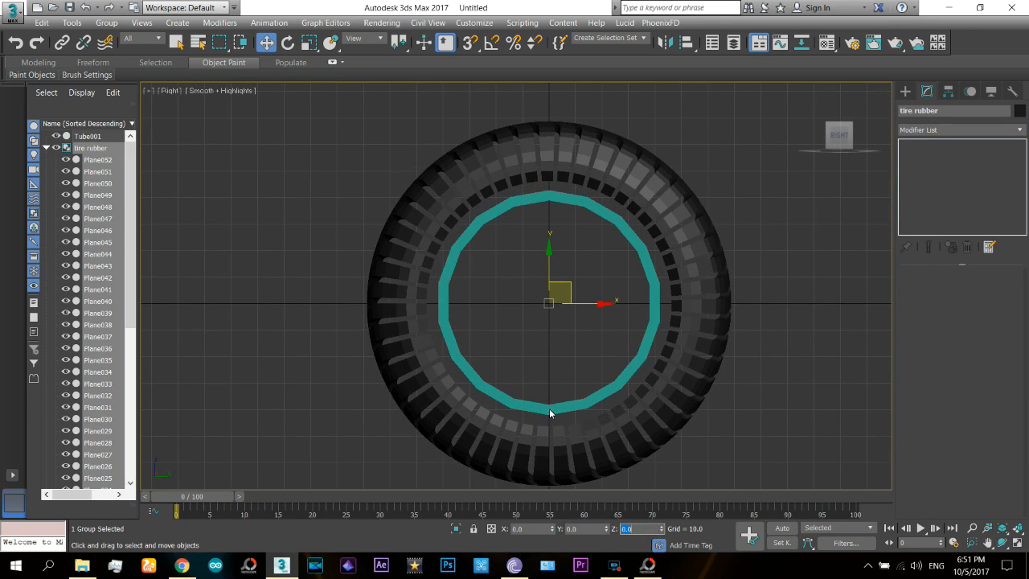
{"action": "left_click", "coordinate": [580, 407]}
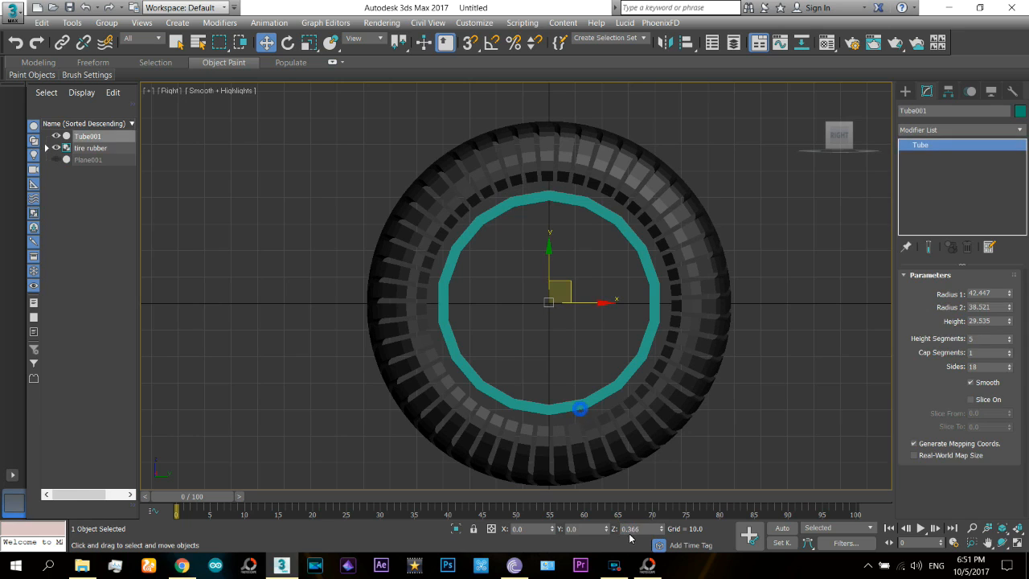
{"action": "left_click", "coordinate": [587, 531]}
{"action": "left_click", "coordinate": [705, 210]}
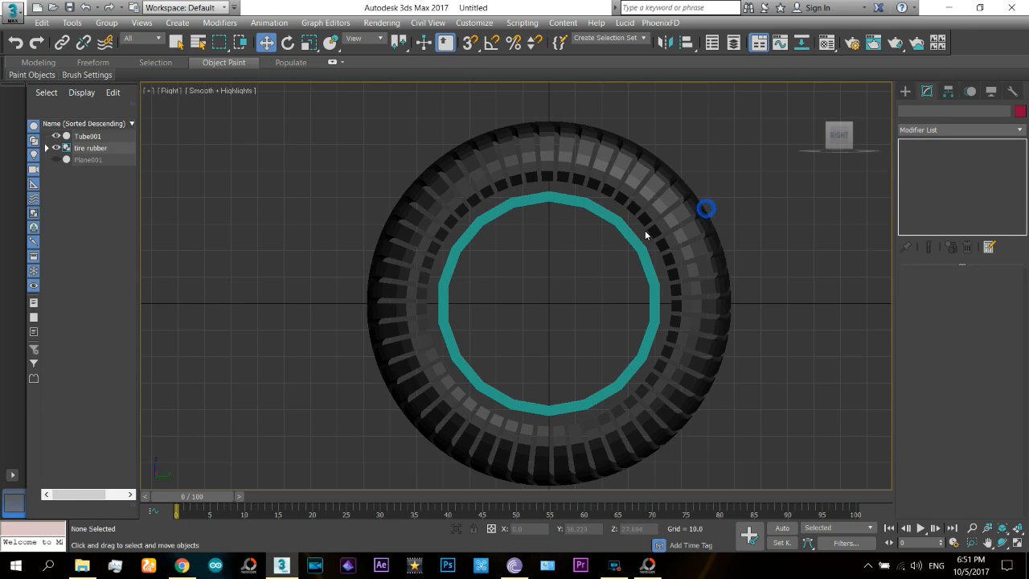
- Give the tube 60 sides and 1 height segment, with edged faces displayed
{"action": "left_click", "coordinate": [622, 239]}
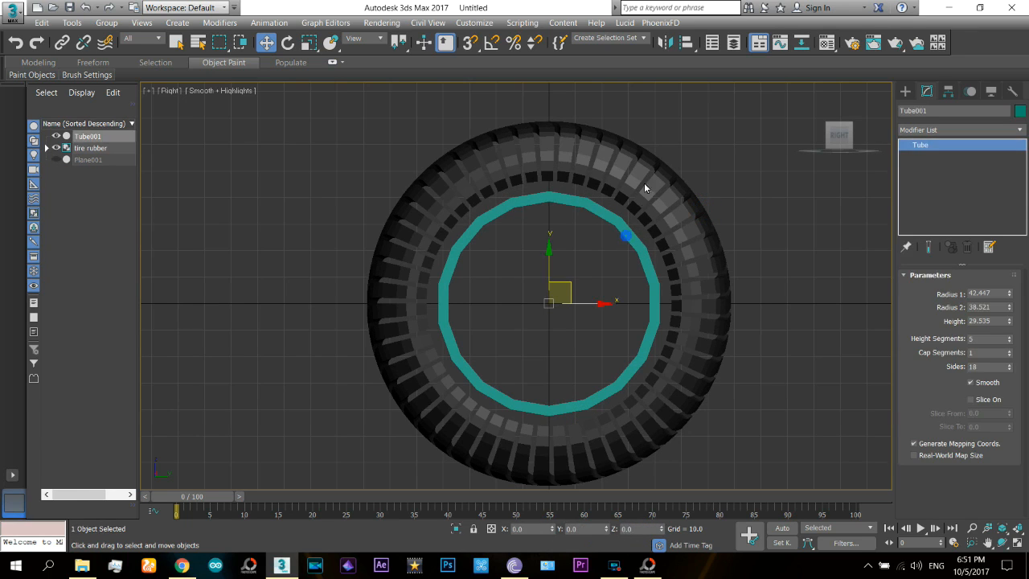
{"action": "left_click", "coordinate": [306, 46]}
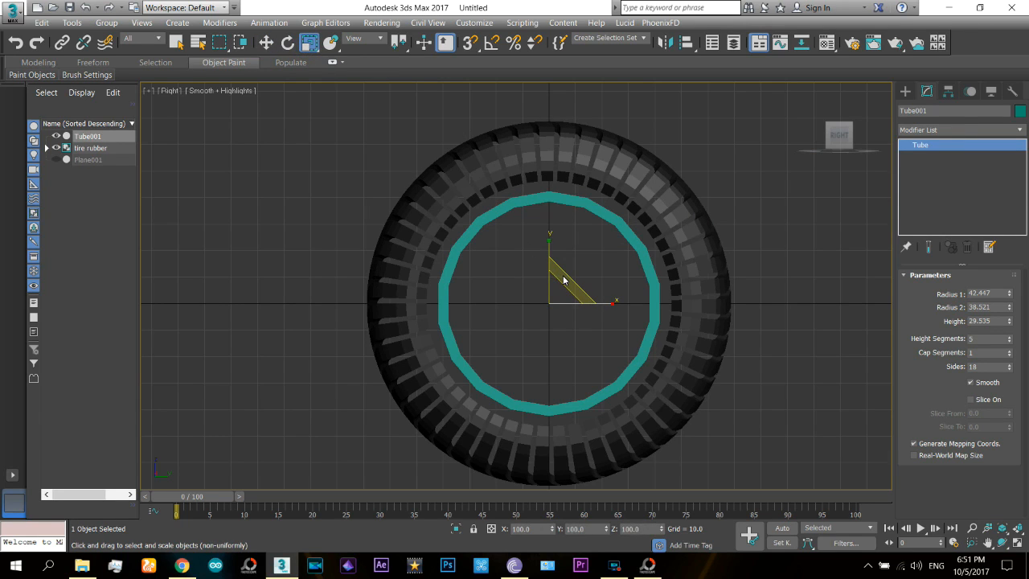
{"action": "middle_click_drag", "start_coordinate": [595, 224], "coordinate": [593, 258]}
{"action": "key", "text": "F3"}
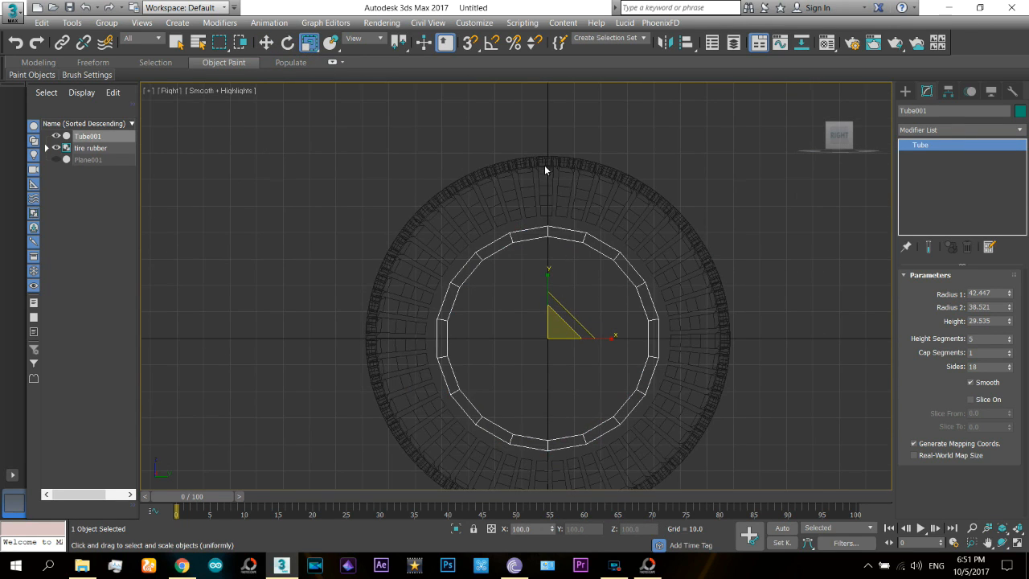
{"action": "key", "text": "F3"}
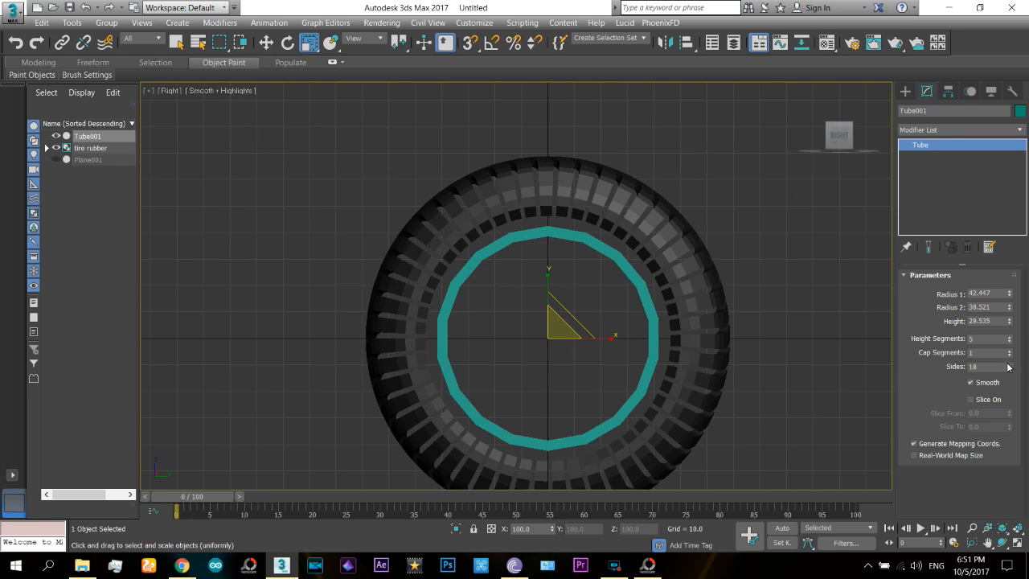
{"action": "left_click_drag", "start_coordinate": [1010, 370], "coordinate": [1012, 364]}
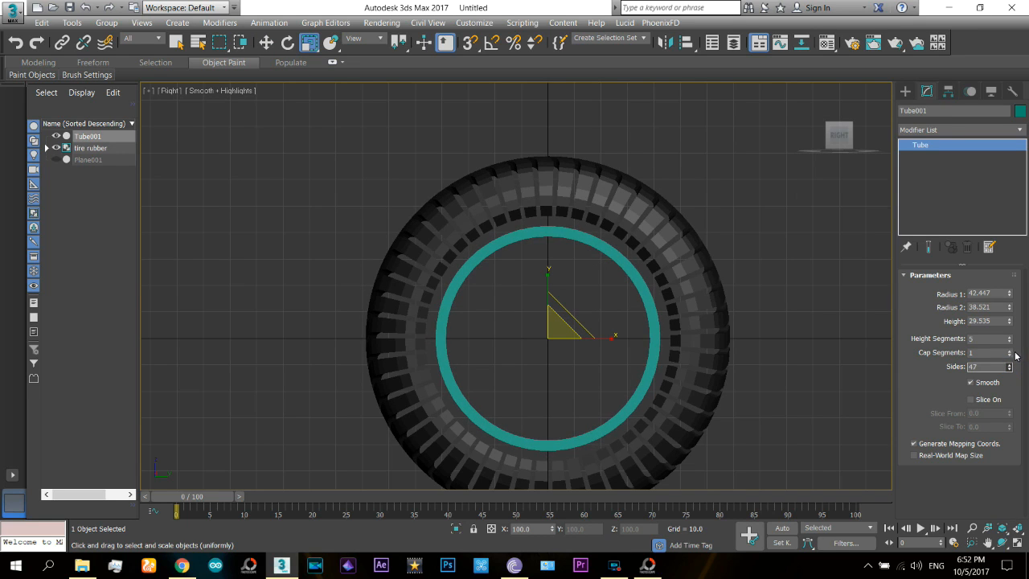
{"action": "key", "text": "F4"}
{"action": "left_click_drag", "start_coordinate": [1015, 357], "coordinate": [1017, 351]}
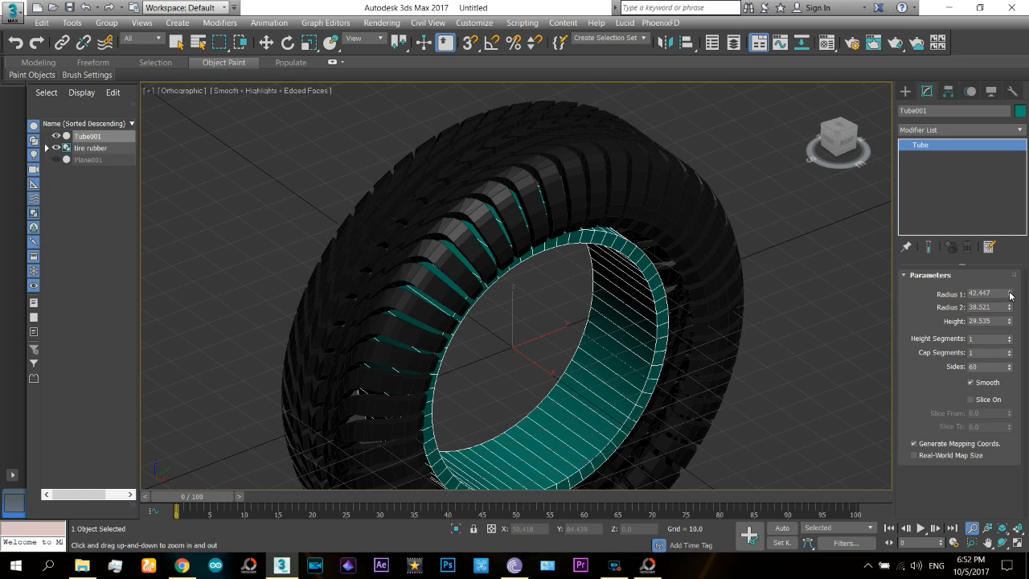
- Increase the tube's outer radius to about 66.2 so it fills the gaps beneath the tread blocks
{"action": "left_click_drag", "start_coordinate": [1011, 296], "coordinate": [10, 268]}
{"action": "middle_click_drag", "start_coordinate": [365, 293], "coordinate": [492, 316]}
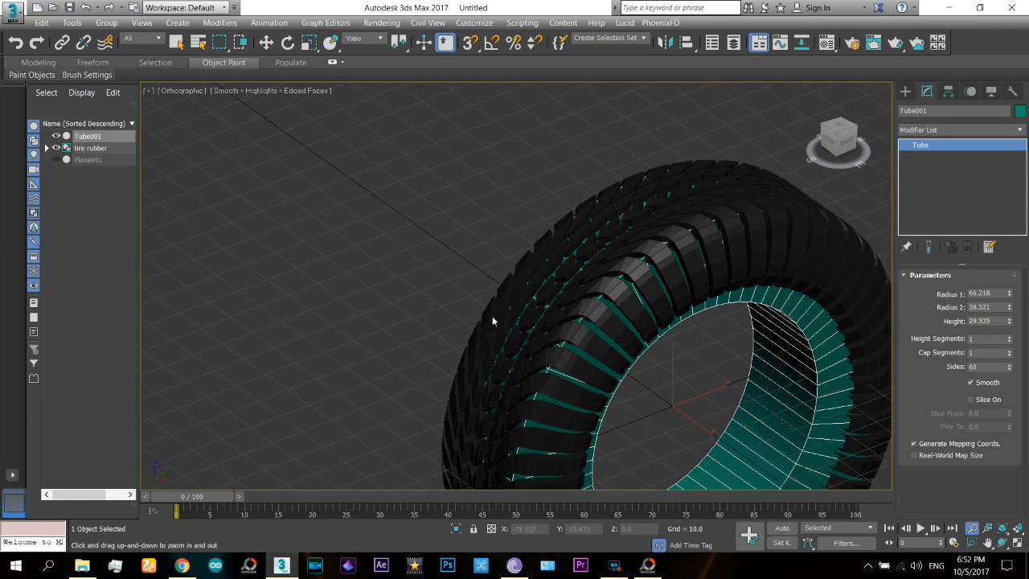
{"action": "left_click_drag", "start_coordinate": [527, 317], "coordinate": [565, 234]}
{"action": "middle_click_drag", "start_coordinate": [644, 219], "coordinate": [615, 280]}
{"action": "left_click_drag", "start_coordinate": [673, 234], "coordinate": [686, 322]}
{"action": "middle_click_drag", "start_coordinate": [686, 322], "coordinate": [630, 304]}
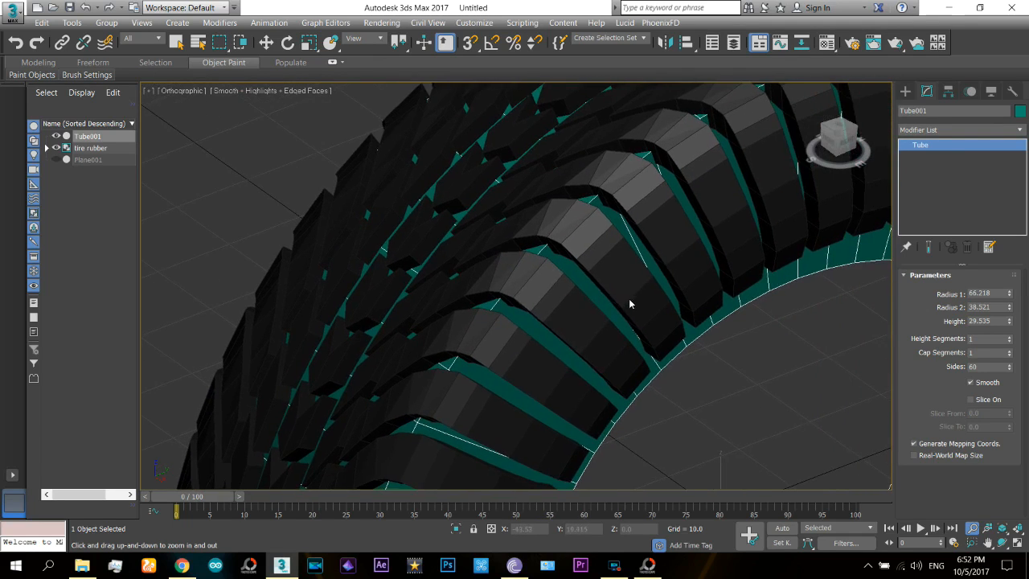
{"action": "left_click_drag", "start_coordinate": [691, 316], "coordinate": [535, 257]}
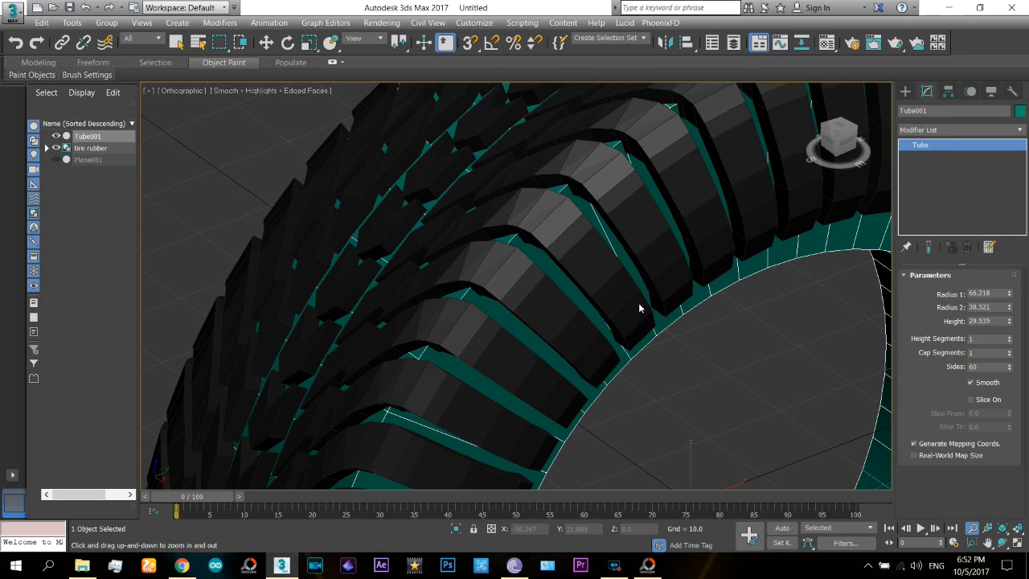
{"action": "middle_click_drag", "start_coordinate": [624, 279], "coordinate": [632, 283]}
{"action": "left_click_drag", "start_coordinate": [631, 281], "coordinate": [631, 266]}
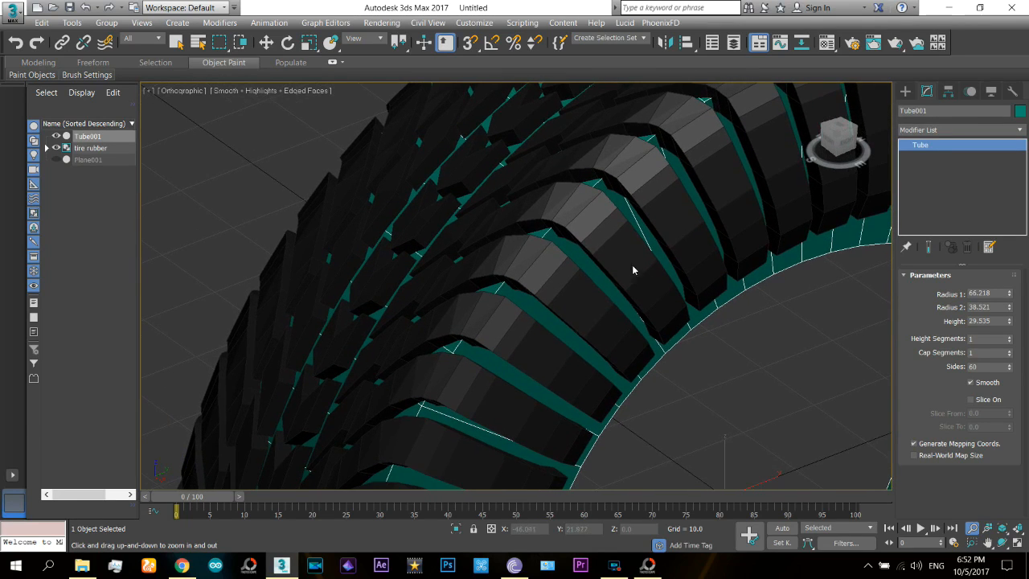
- Examine from the front, shaded and in wireframe, how the tube's width and outer edge fit inside the tread
{"action": "left_click", "coordinate": [1001, 541]}
{"action": "left_click_drag", "start_coordinate": [514, 270], "coordinate": [715, 131]}
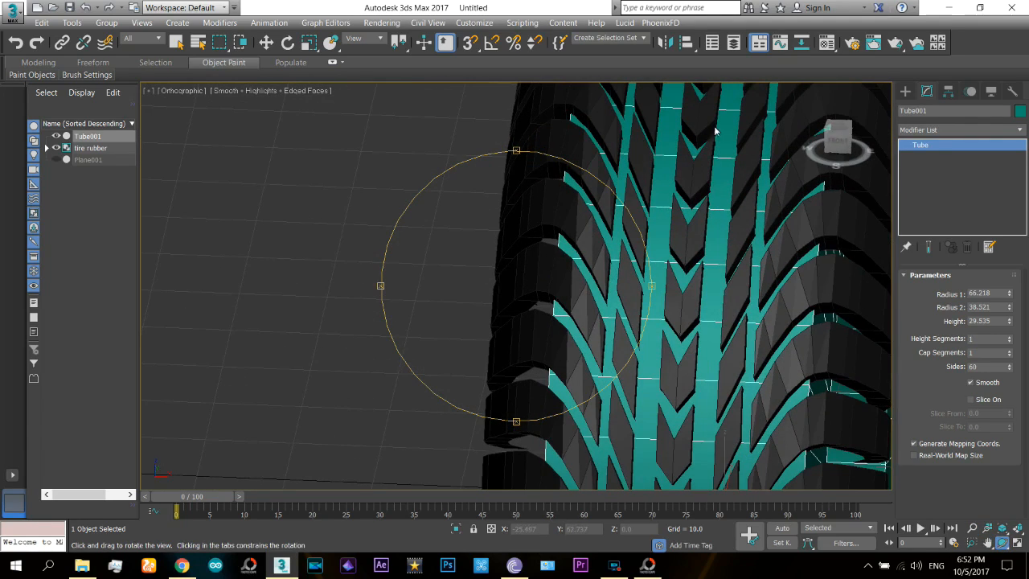
{"action": "left_click", "coordinate": [830, 147]}
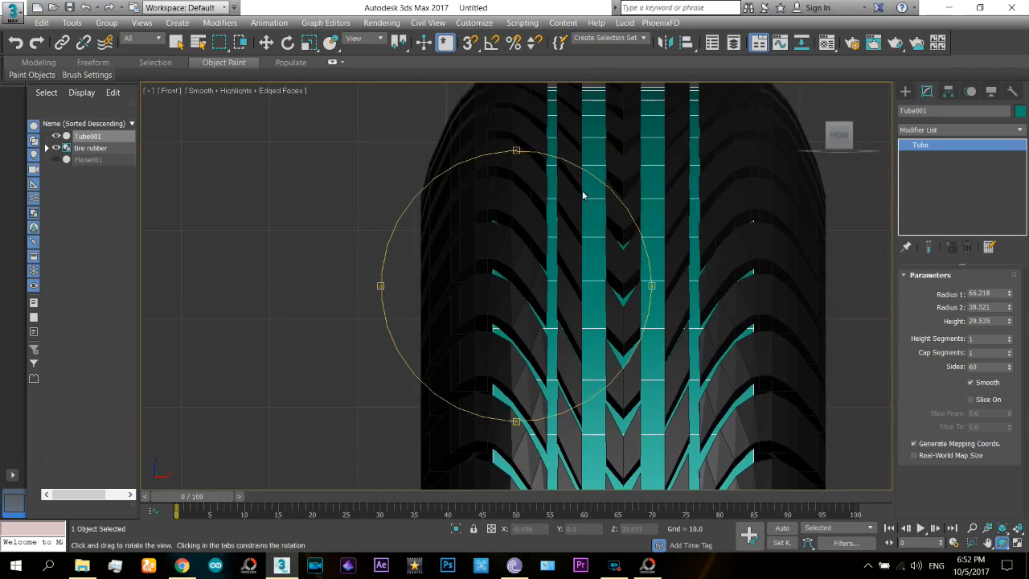
{"action": "mouse_move", "coordinate": [584, 195]}
{"action": "middle_mouse_down"}
{"action": "mouse_move", "coordinate": [590, 314]}
{"action": "mouse_move", "coordinate": [591, 213]}
{"action": "middle_mouse_up"}
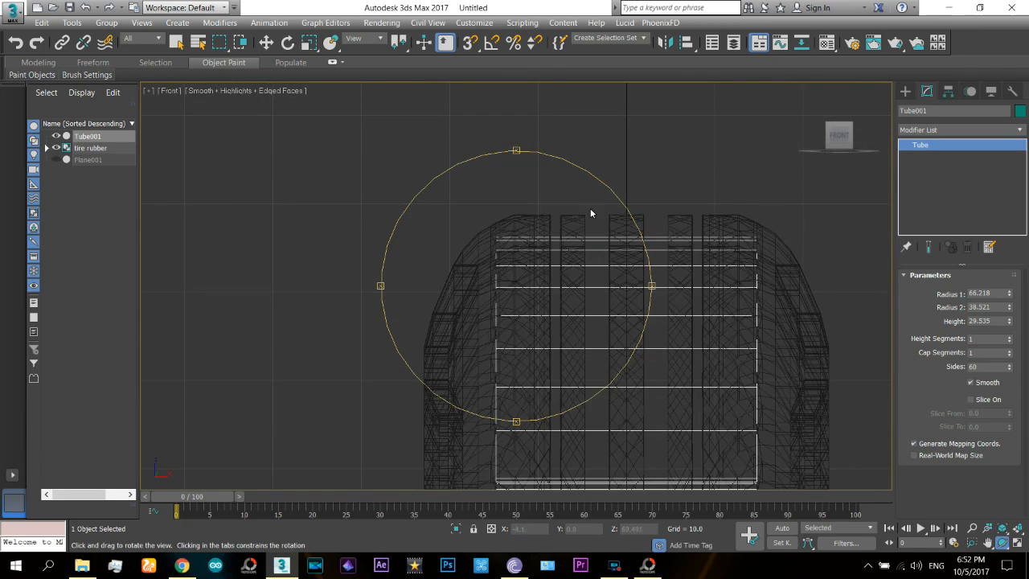
{"action": "left_click", "coordinate": [973, 527]}
{"action": "left_click_drag", "start_coordinate": [504, 269], "coordinate": [535, 255]}
{"action": "middle_click_drag", "start_coordinate": [560, 287], "coordinate": [488, 137]}
{"action": "right_click", "coordinate": [487, 137]}
- Turn on Affect Pivot Only for the tube and display the front view shaded with the scale gizmo active
{"action": "left_click", "coordinate": [949, 92]}
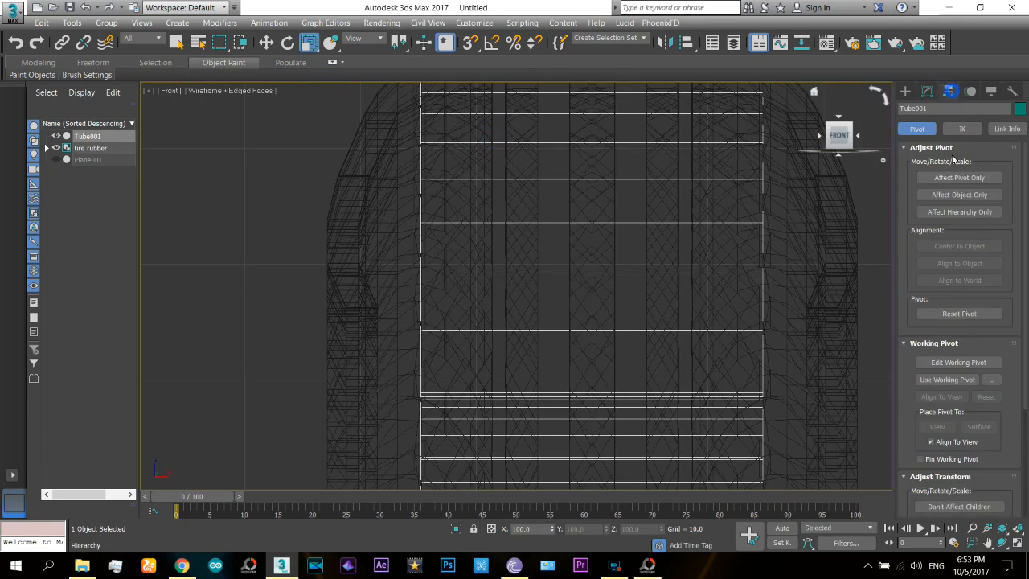
{"action": "left_click", "coordinate": [975, 177]}
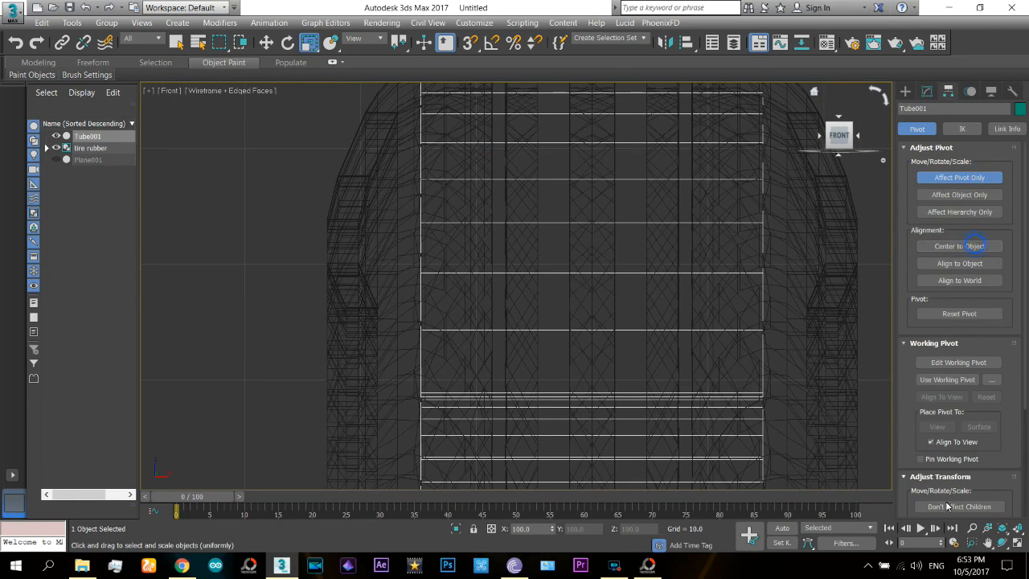
{"action": "left_click", "coordinate": [971, 528]}
{"action": "left_click_drag", "start_coordinate": [657, 273], "coordinate": [629, 395]}
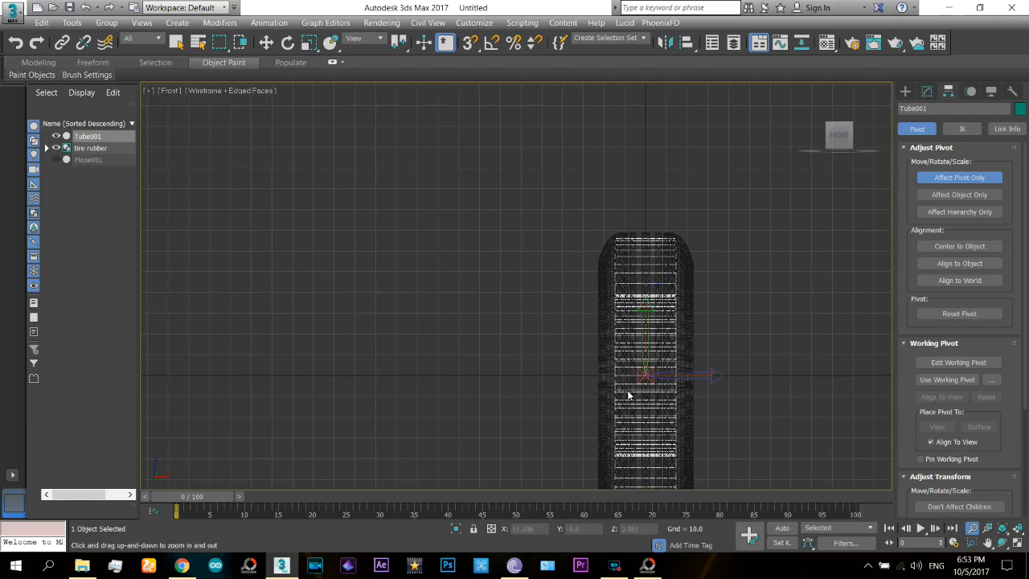
{"action": "left_click_drag", "start_coordinate": [640, 338], "coordinate": [593, 351]}
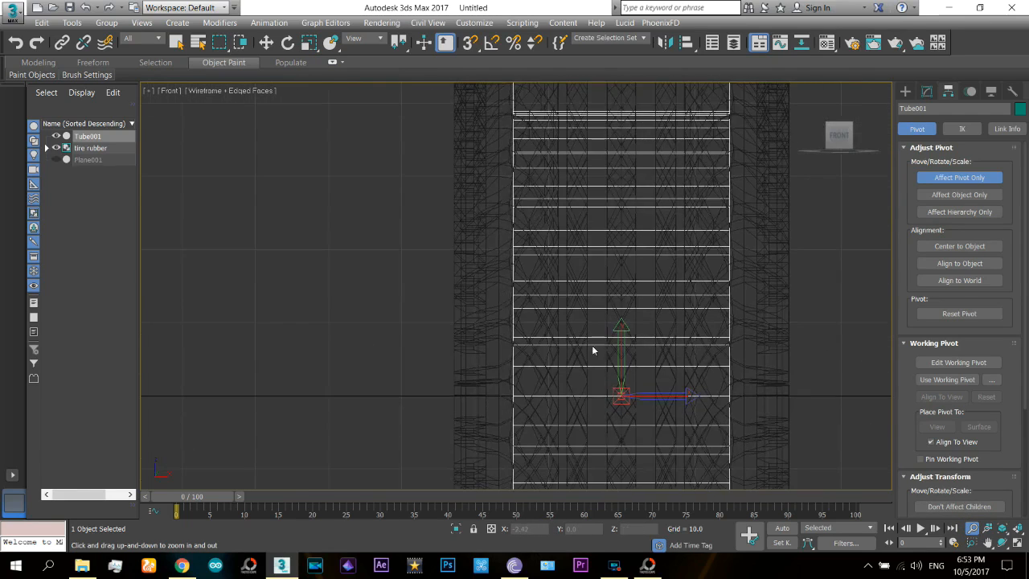
{"action": "key", "text": "F3"}
{"action": "middle_click_drag", "start_coordinate": [604, 274], "coordinate": [606, 325]}
{"action": "key", "text": "r"}
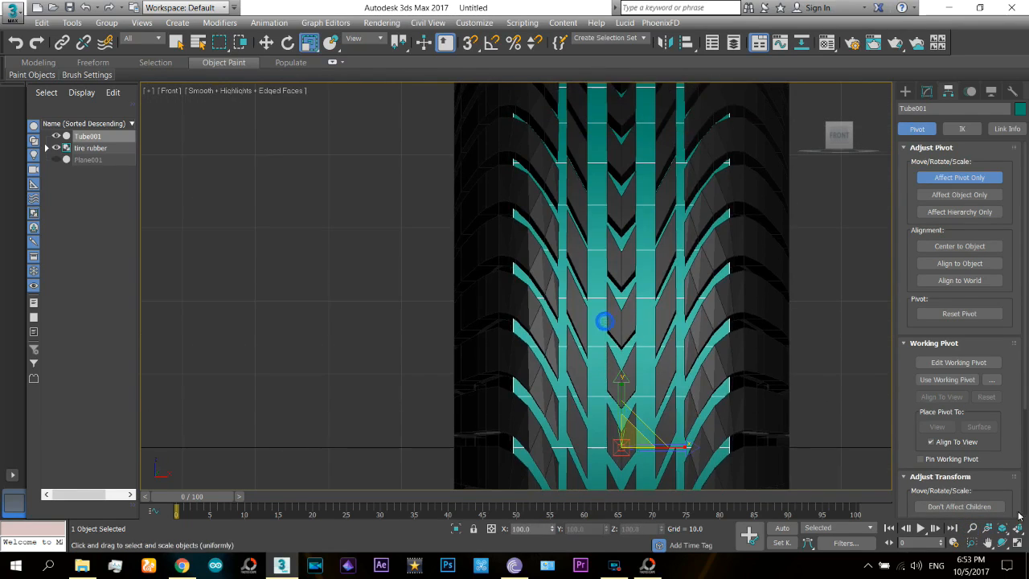
- Using the four-viewport layout, scale the tube narrower along X in the front view so its sides sit deeper inside the tread
{"action": "left_click", "coordinate": [1017, 543]}
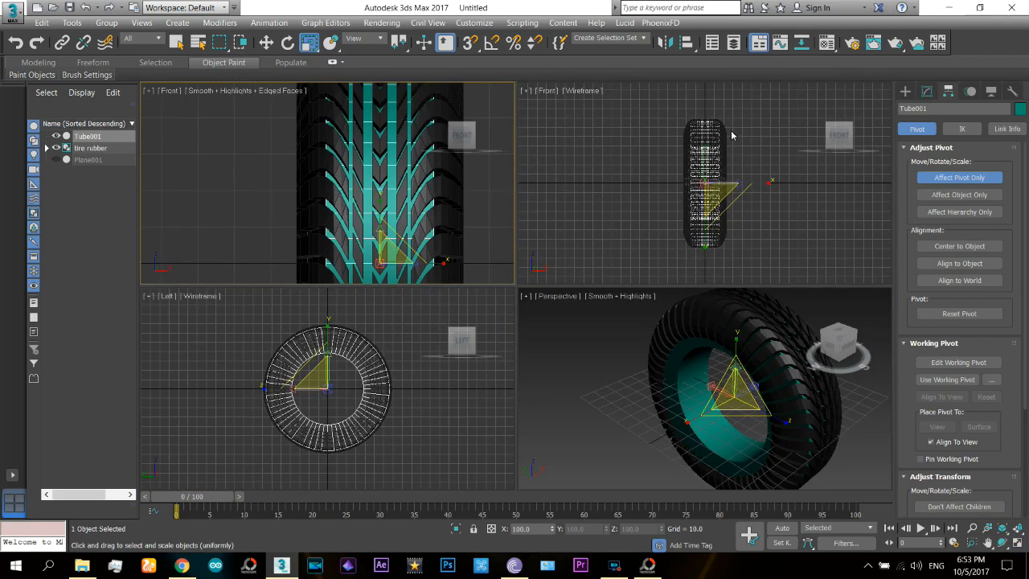
{"action": "middle_click_drag", "start_coordinate": [731, 150], "coordinate": [725, 266]}
{"action": "key", "text": "z"}
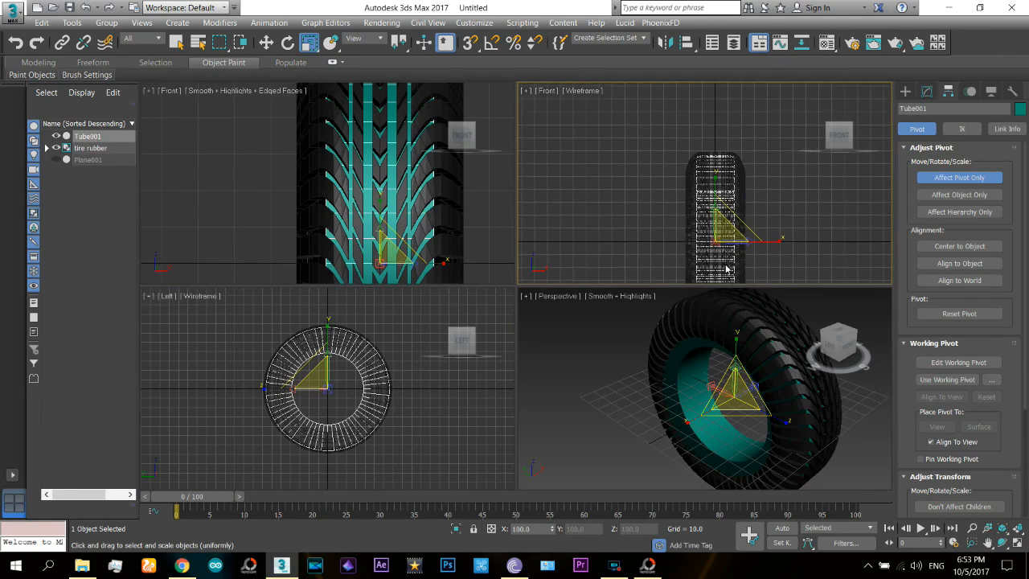
{"action": "left_click", "coordinate": [972, 528]}
{"action": "left_click_drag", "start_coordinate": [696, 149], "coordinate": [722, 84]}
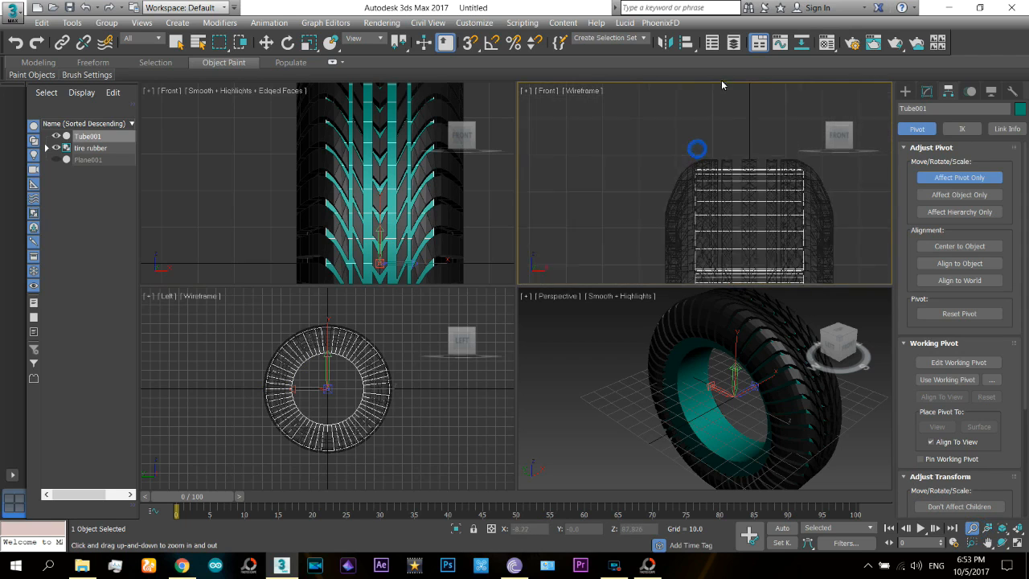
{"action": "left_click_drag", "start_coordinate": [749, 204], "coordinate": [759, 155]}
{"action": "middle_click_drag", "start_coordinate": [635, 158], "coordinate": [724, 214]}
{"action": "left_click_drag", "start_coordinate": [722, 210], "coordinate": [732, 169]}
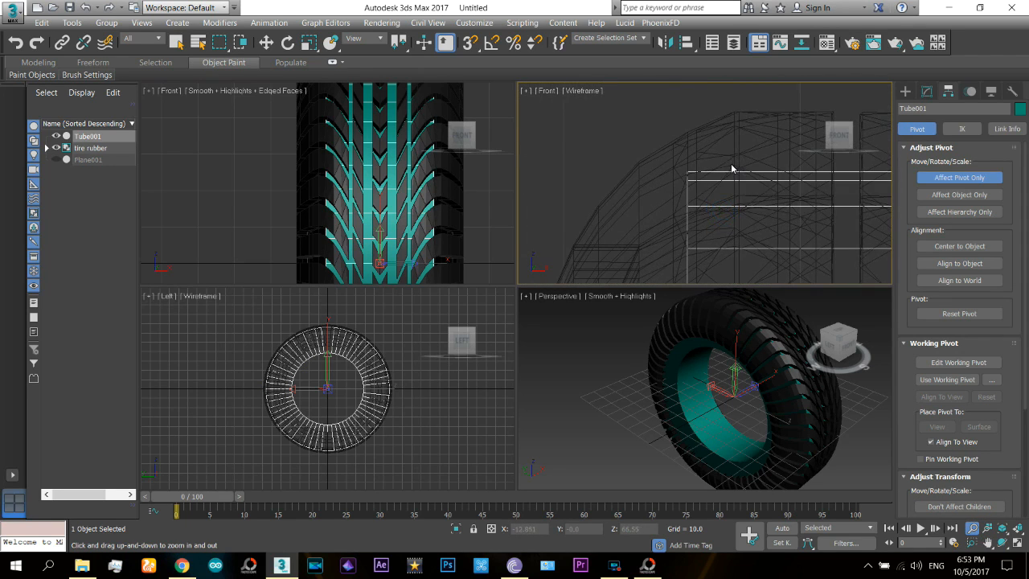
{"action": "right_click", "coordinate": [334, 379]}
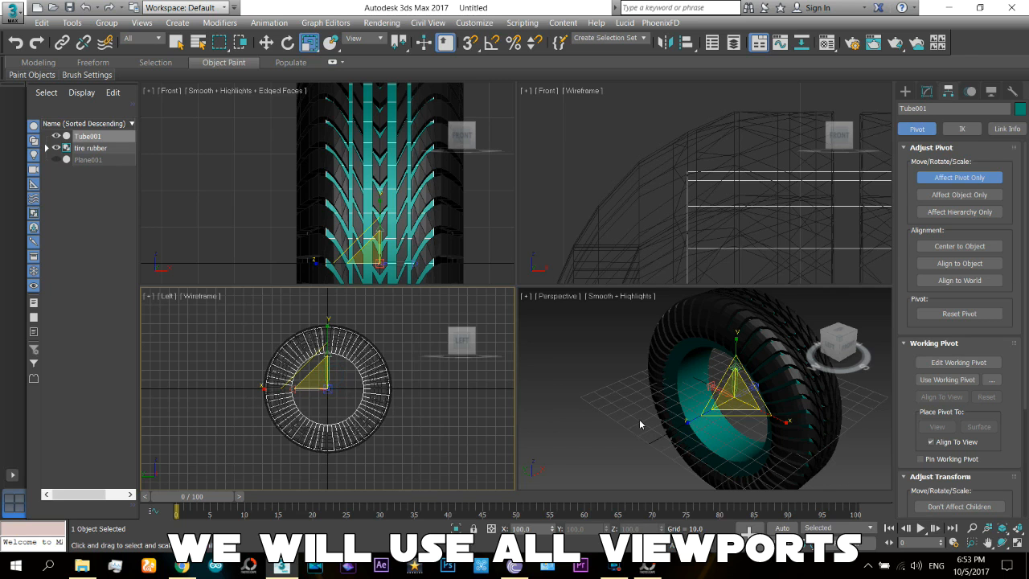
{"action": "right_click", "coordinate": [271, 205]}
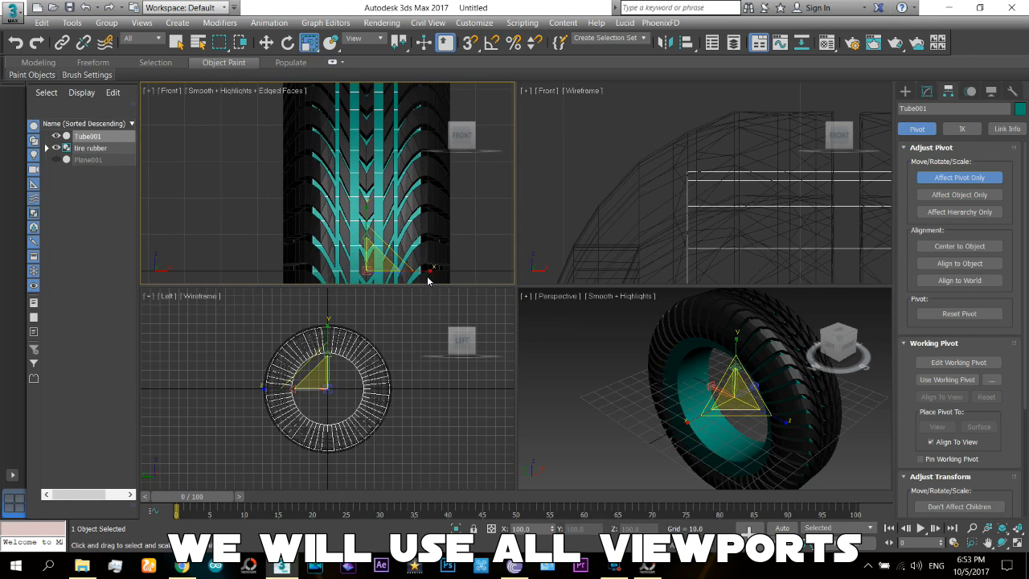
{"action": "mouse_move", "coordinate": [428, 272]}
{"action": "left_mouse_down"}
{"action": "mouse_move", "coordinate": [420, 276]}
{"action": "mouse_move", "coordinate": [427, 271]}
{"action": "left_mouse_up"}
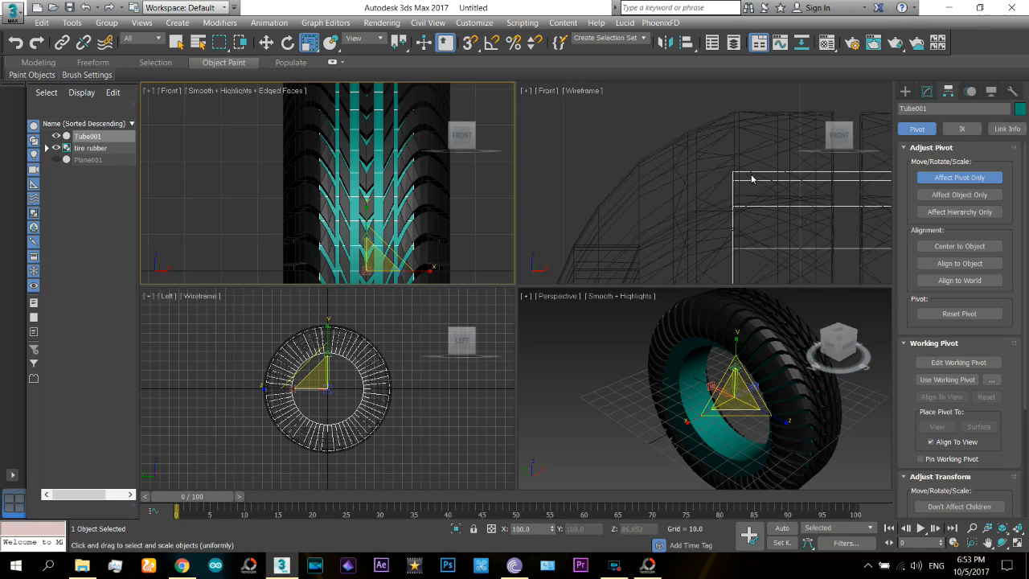
- Display edged faces in the perspective view and give the tube 6 cap segments
{"action": "middle_click_drag", "start_coordinate": [734, 225], "coordinate": [741, 166]}
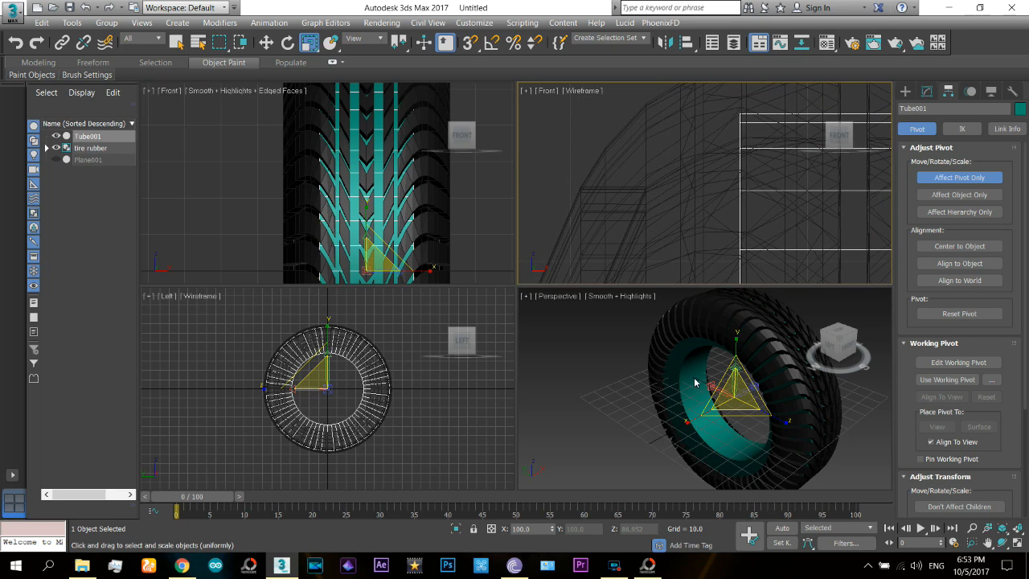
{"action": "left_click", "coordinate": [928, 91]}
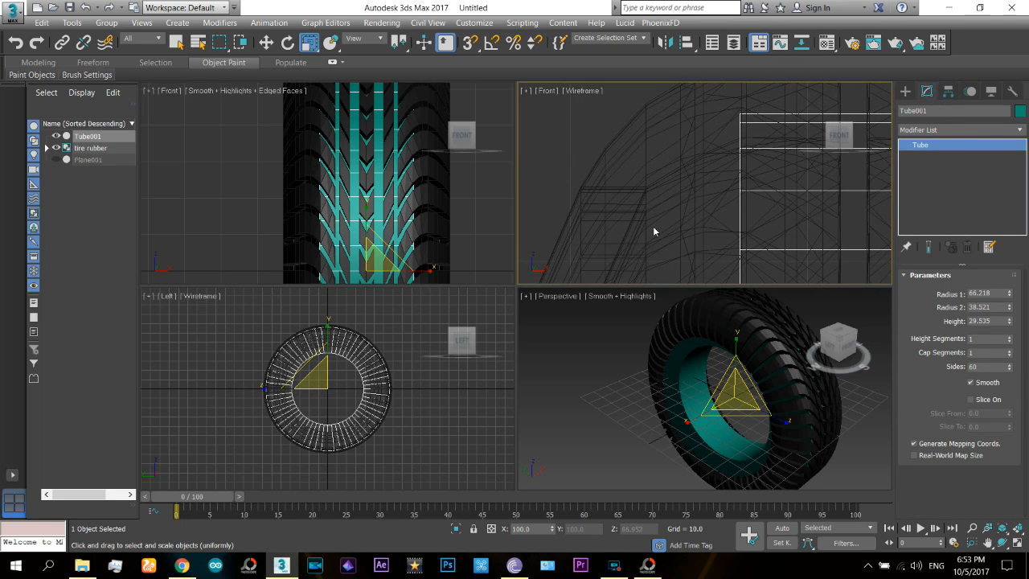
{"action": "right_click", "coordinate": [657, 415]}
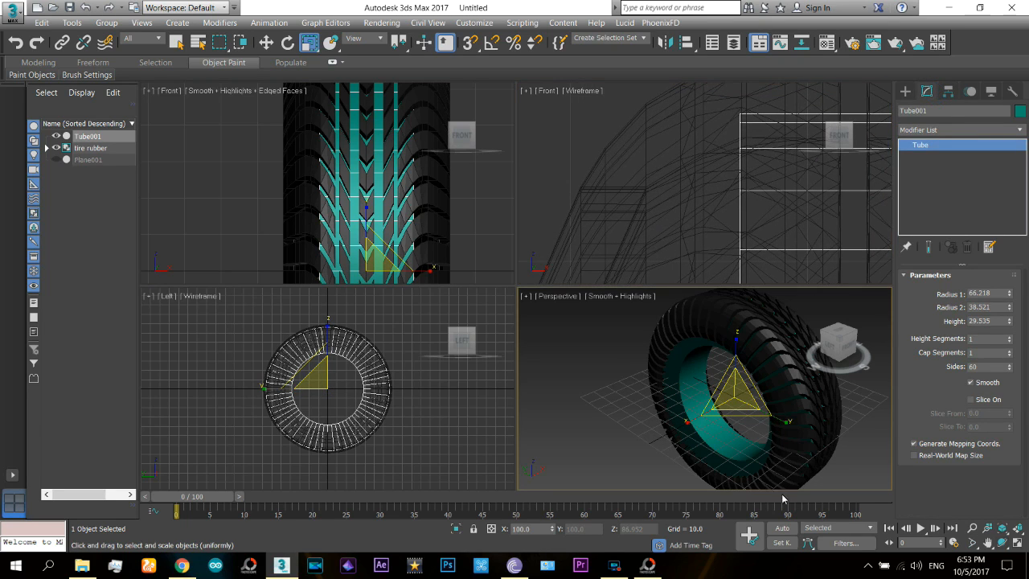
{"action": "left_click", "coordinate": [1017, 544]}
{"action": "key", "text": "F4"}
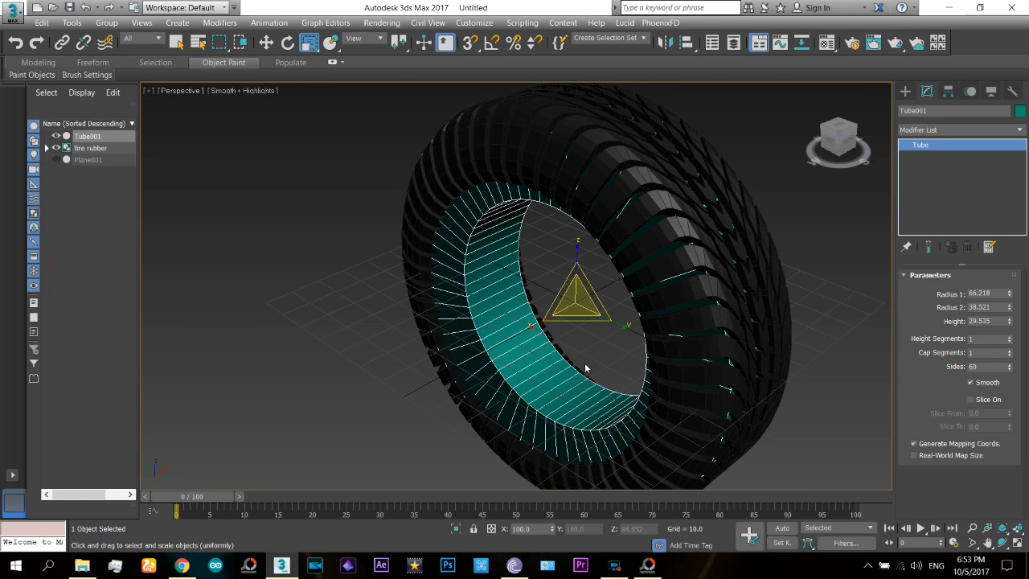
{"action": "left_click", "coordinate": [1011, 351]}
{"action": "left_click", "coordinate": [1011, 352]}
{"action": "left_click", "coordinate": [1010, 351]}
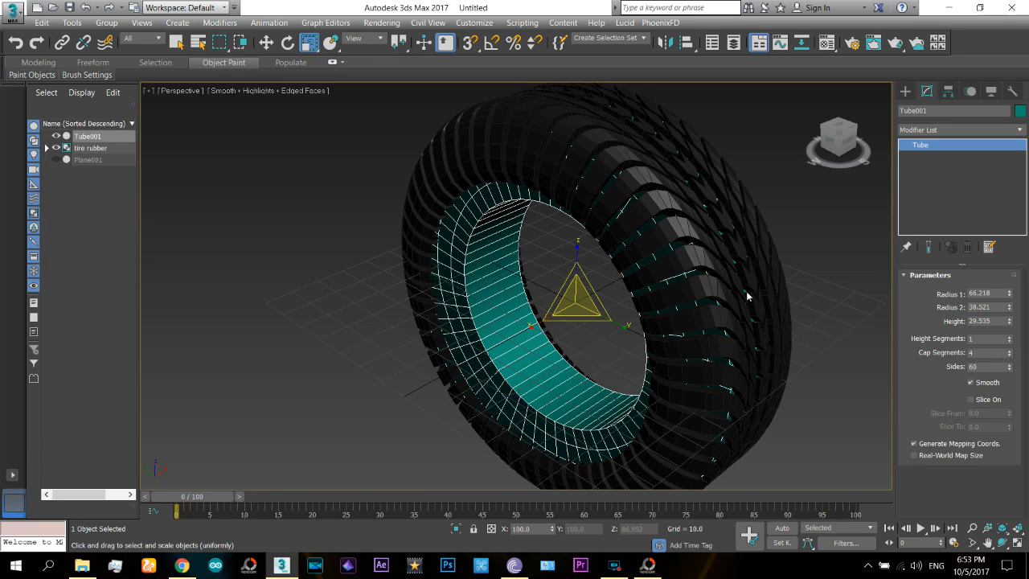
{"action": "left_click", "coordinate": [1010, 352]}
{"action": "left_click", "coordinate": [1011, 351]}
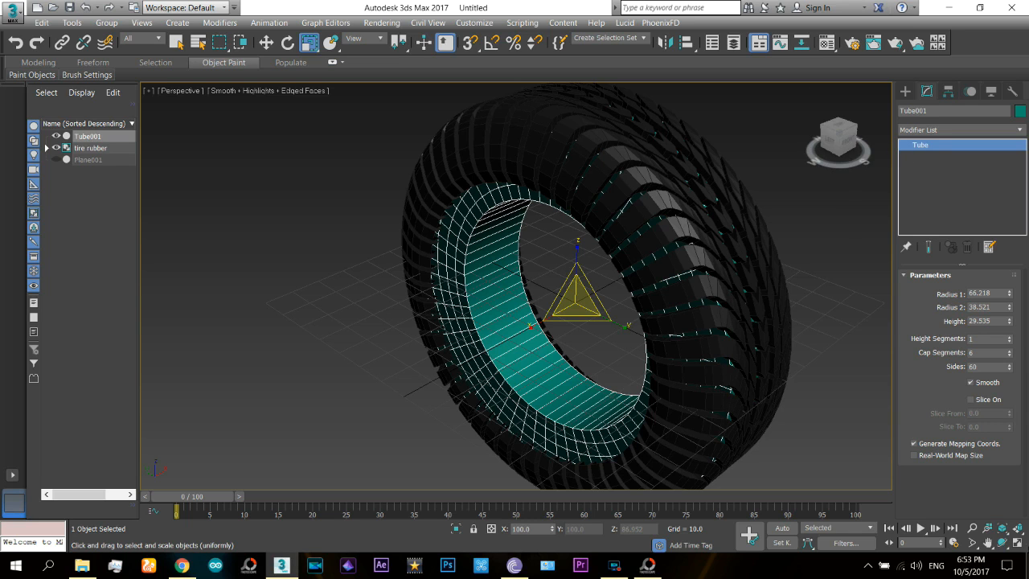
- Show the tire from the left in shaded and wireframe views, and increase the tube's inner radius to 45.84
{"action": "left_click", "coordinate": [1017, 542]}
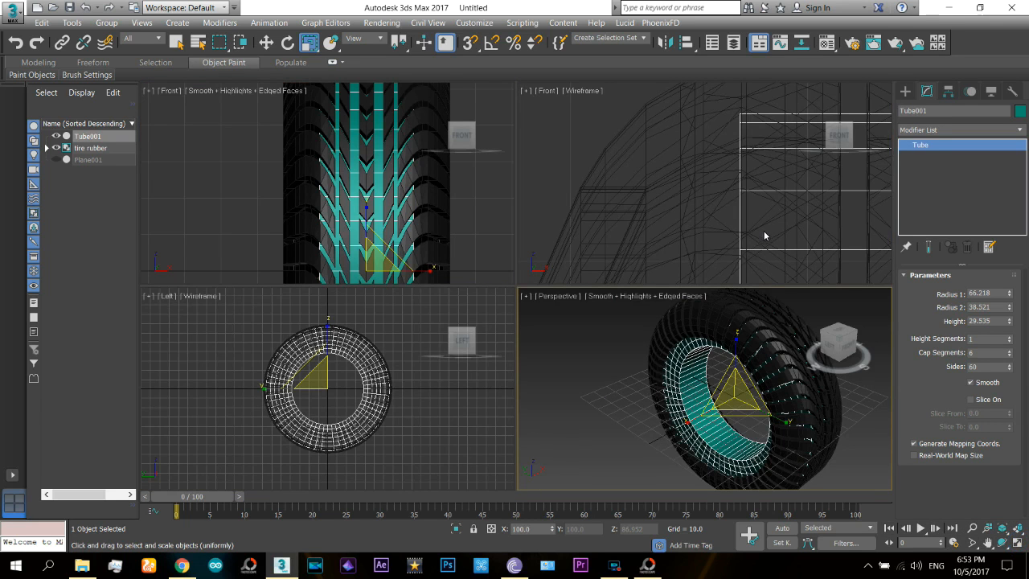
{"action": "middle_click_drag", "start_coordinate": [349, 394], "coordinate": [352, 396]}
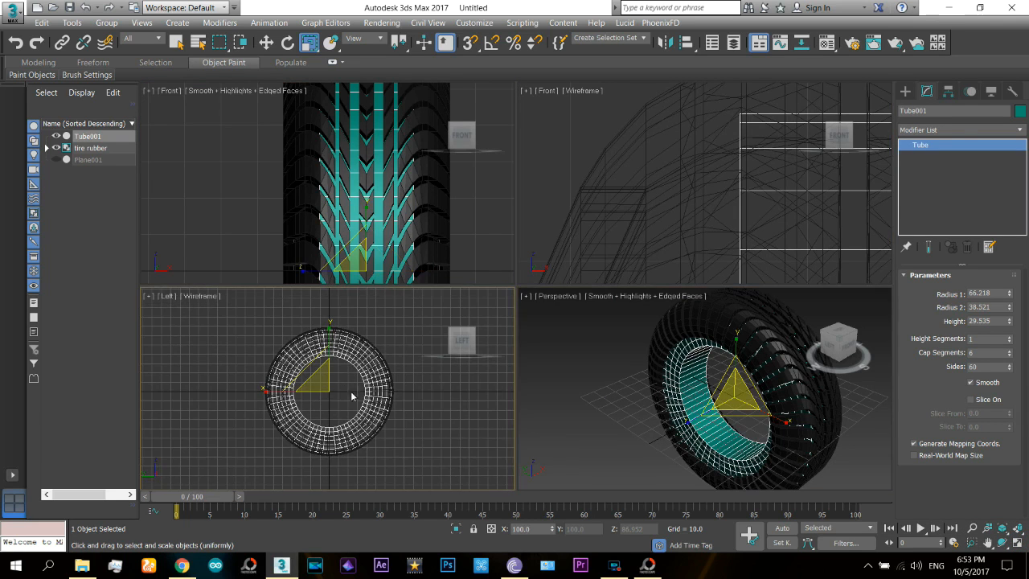
{"action": "left_click", "coordinate": [972, 529]}
{"action": "left_click_drag", "start_coordinate": [309, 391], "coordinate": [347, 366]}
{"action": "middle_click_drag", "start_coordinate": [353, 371], "coordinate": [353, 377]}
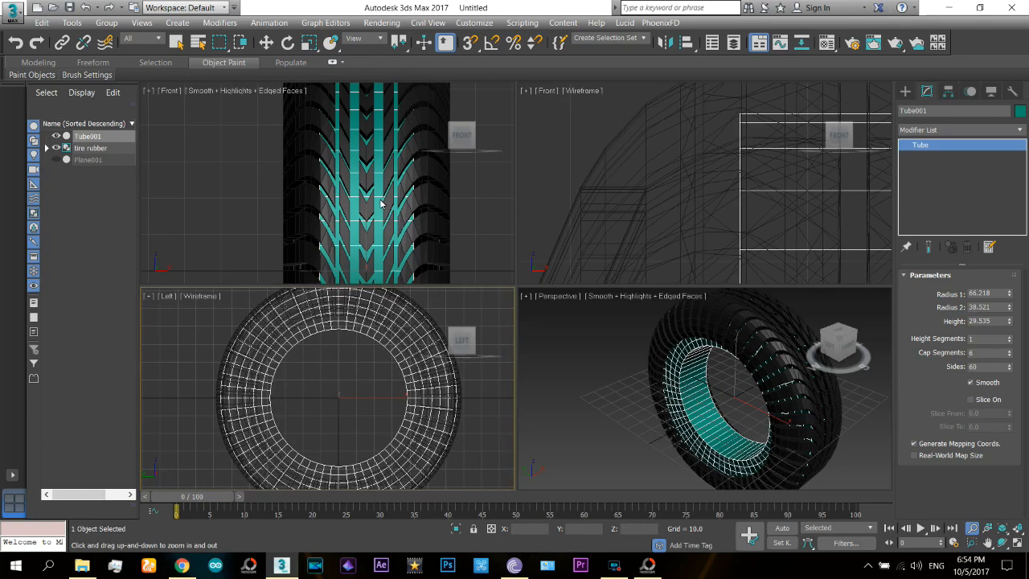
{"action": "left_click_drag", "start_coordinate": [381, 204], "coordinate": [383, 205]}
{"action": "key", "text": "l"}
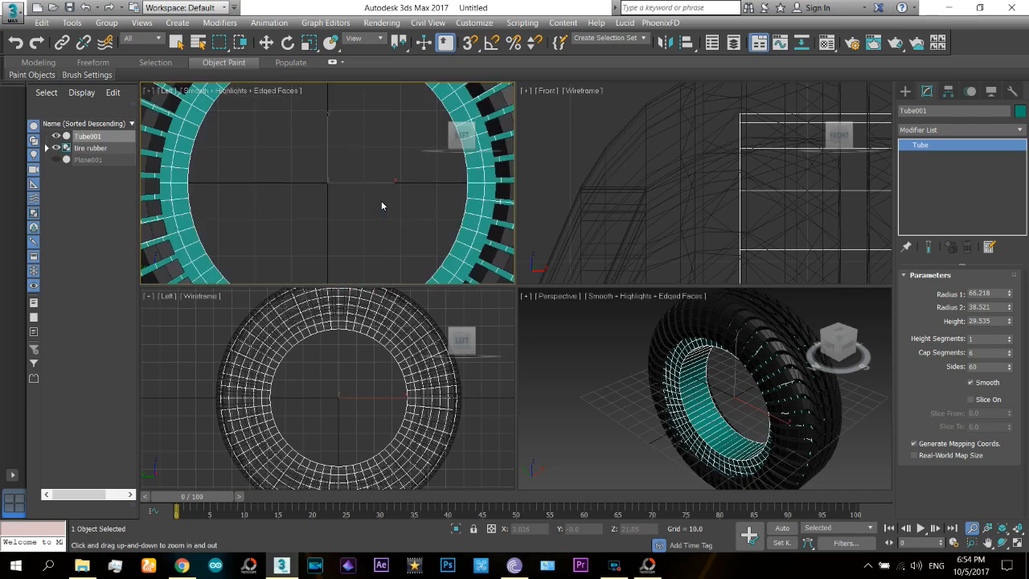
{"action": "key", "text": "z"}
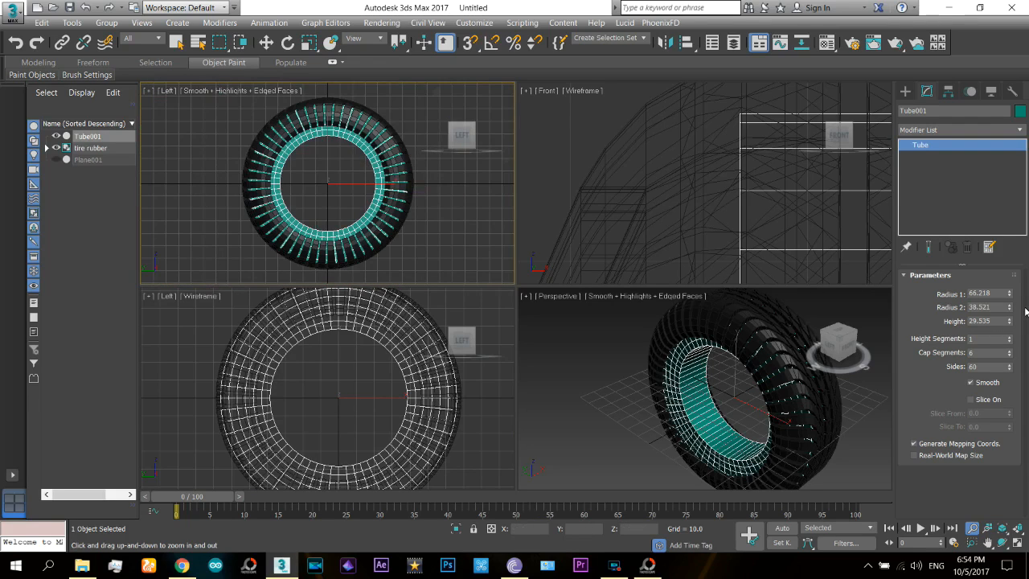
{"action": "left_click_drag", "start_coordinate": [1009, 311], "coordinate": [1017, 301]}
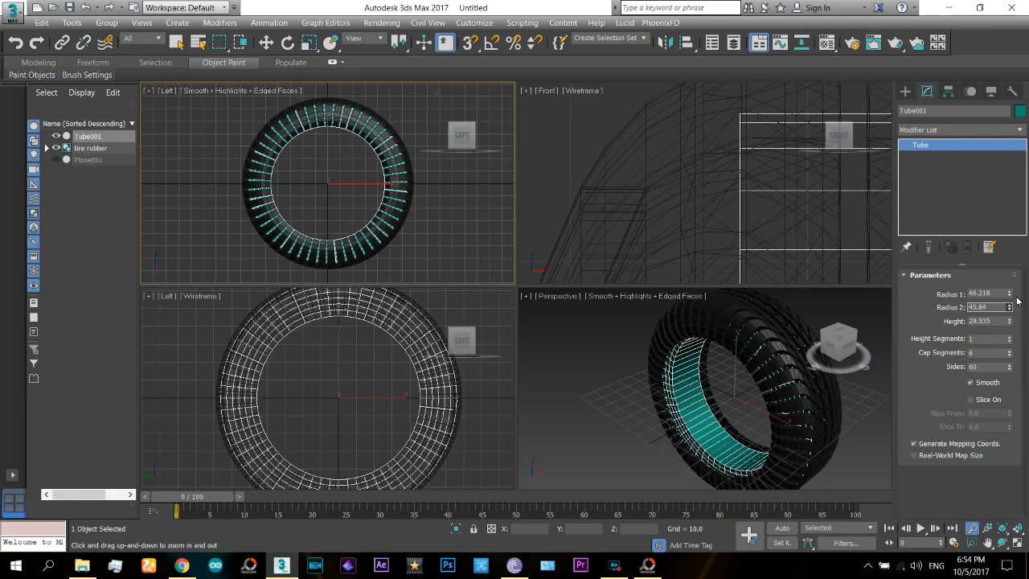
- Center the tire in both left views and switch the selection region to circular
{"action": "left_click_drag", "start_coordinate": [323, 188], "coordinate": [349, 104]}
{"action": "middle_click_drag", "start_coordinate": [340, 199], "coordinate": [222, 174]}
{"action": "left_click_drag", "start_coordinate": [384, 210], "coordinate": [400, 145]}
{"action": "key", "text": "z"}
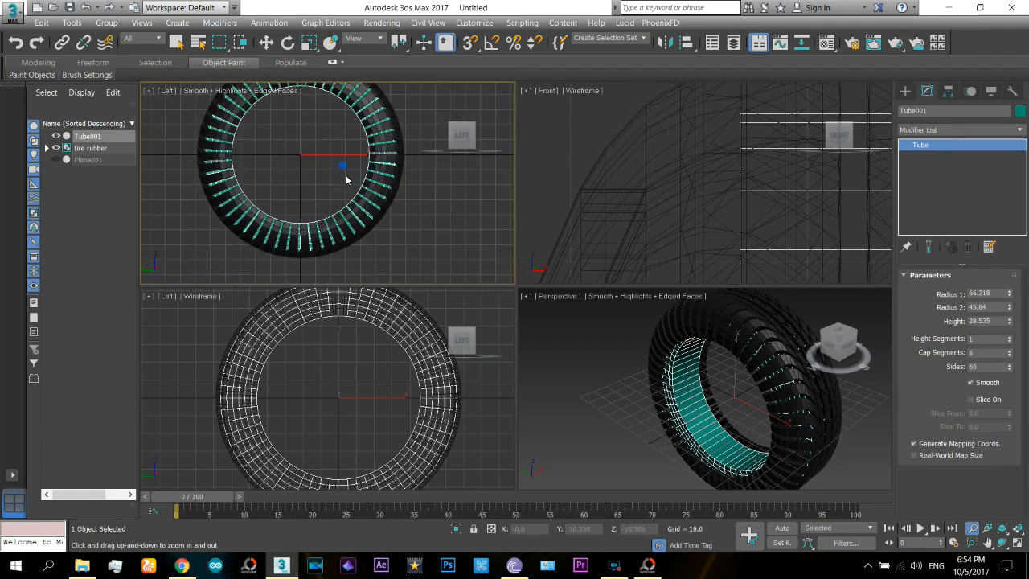
{"action": "left_click", "coordinate": [357, 351]}
{"action": "key", "text": "z"}
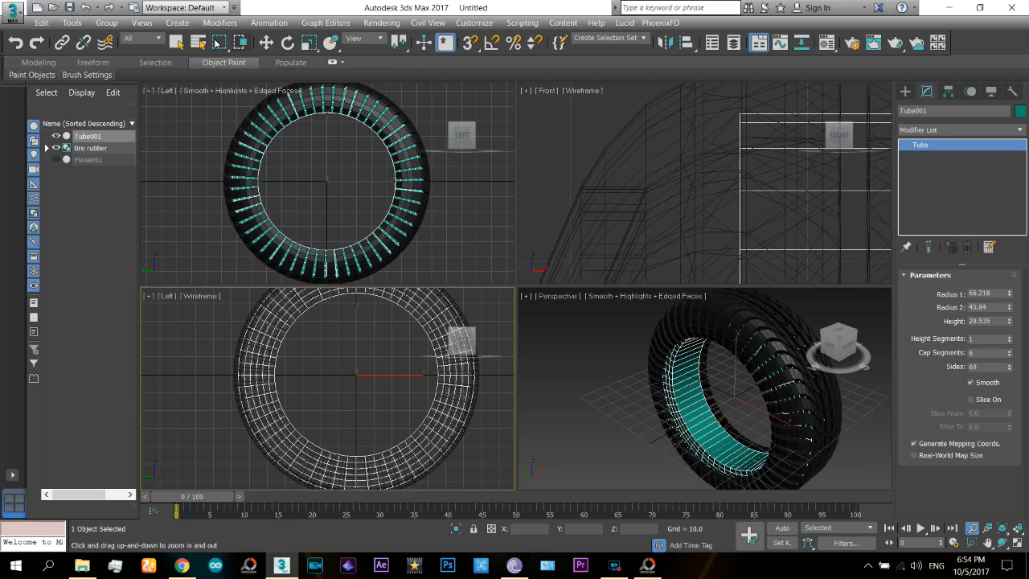
{"action": "left_click_drag", "start_coordinate": [220, 42], "coordinate": [220, 63]}
{"action": "middle_click_drag", "start_coordinate": [370, 385], "coordinate": [365, 390]}
- Add an Edit Poly modifier to the tube and select the vertices of its innermost ring in the left wireframe view
{"action": "left_click", "coordinate": [1001, 135]}
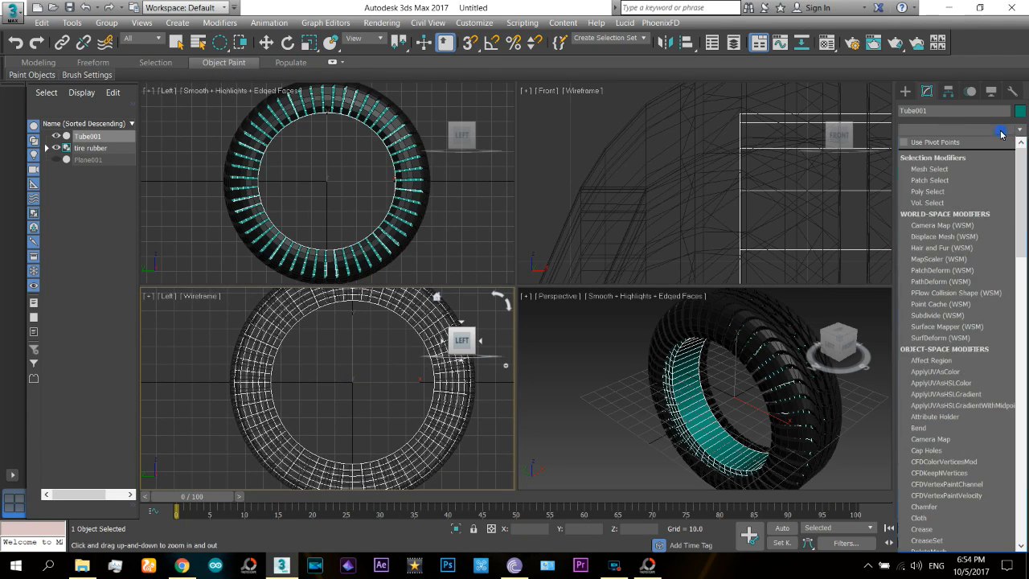
{"action": "scroll", "coordinate": [1026, 208], "scroll_direction": "down", "scroll_amount": 5}
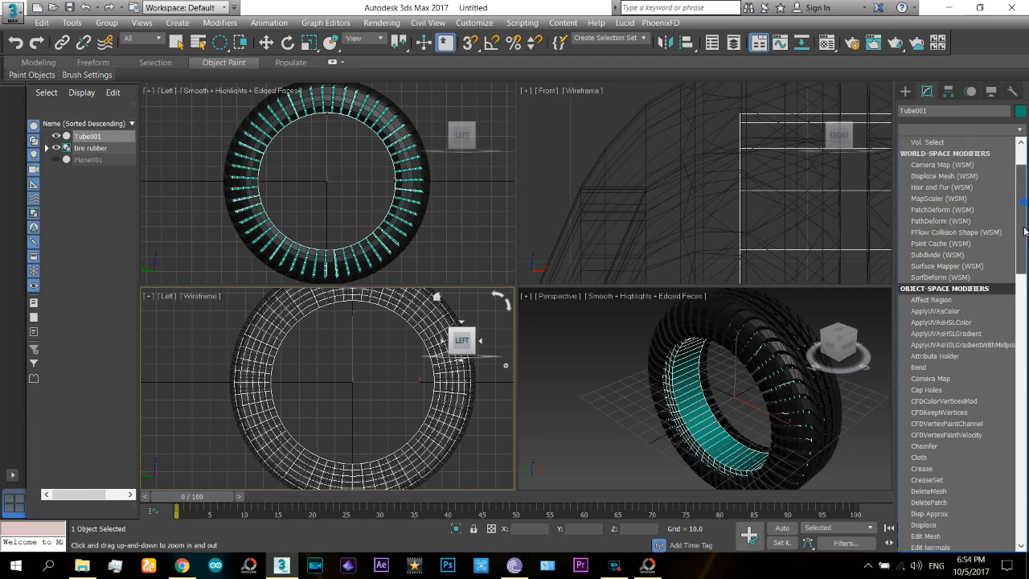
{"action": "left_click", "coordinate": [930, 232]}
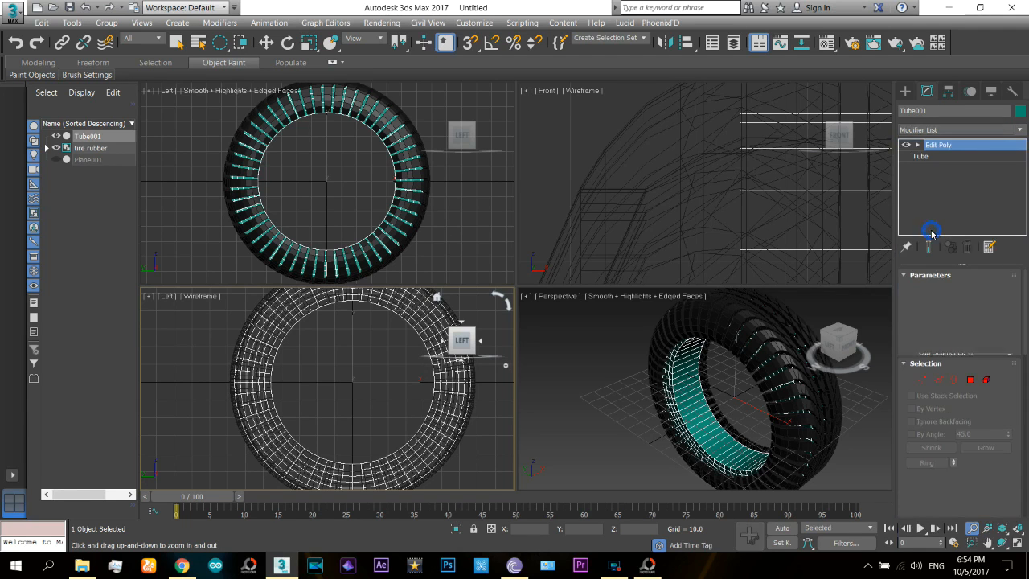
{"action": "left_click", "coordinate": [922, 379]}
{"action": "middle_click_drag", "start_coordinate": [395, 392], "coordinate": [381, 388]}
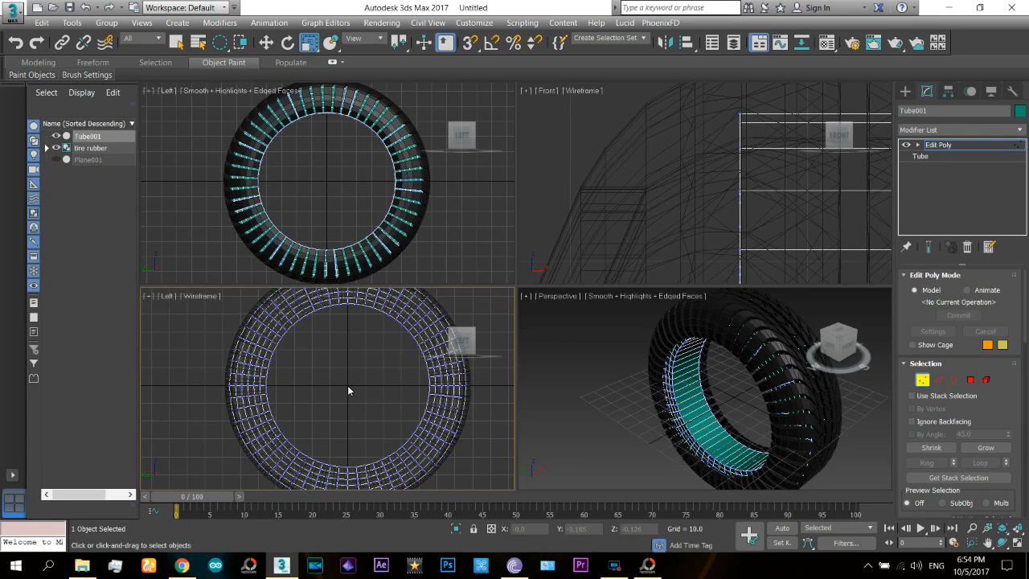
{"action": "left_click_drag", "start_coordinate": [348, 390], "coordinate": [405, 475]}
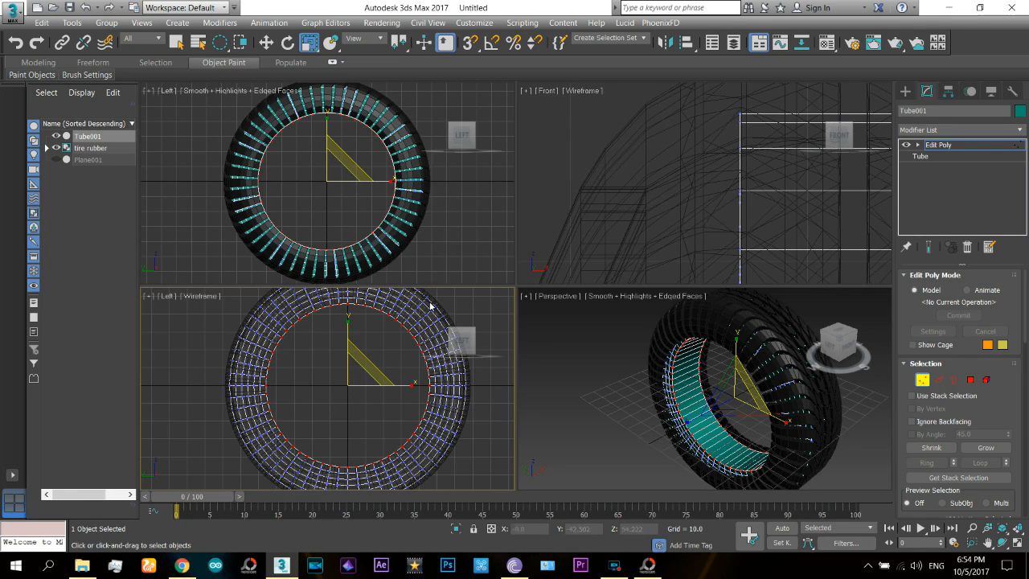
- Show the tire close up from the front in the shaded view and grow the vertex selection to all but the tube's outermost ring
{"action": "middle_click_drag", "start_coordinate": [388, 190], "coordinate": [376, 191]}
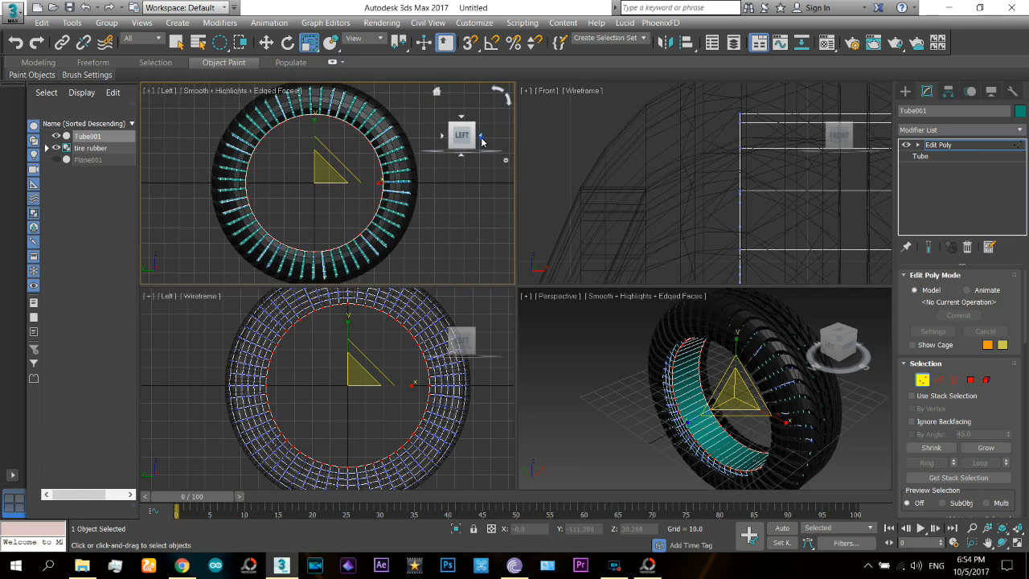
{"action": "left_click", "coordinate": [481, 142]}
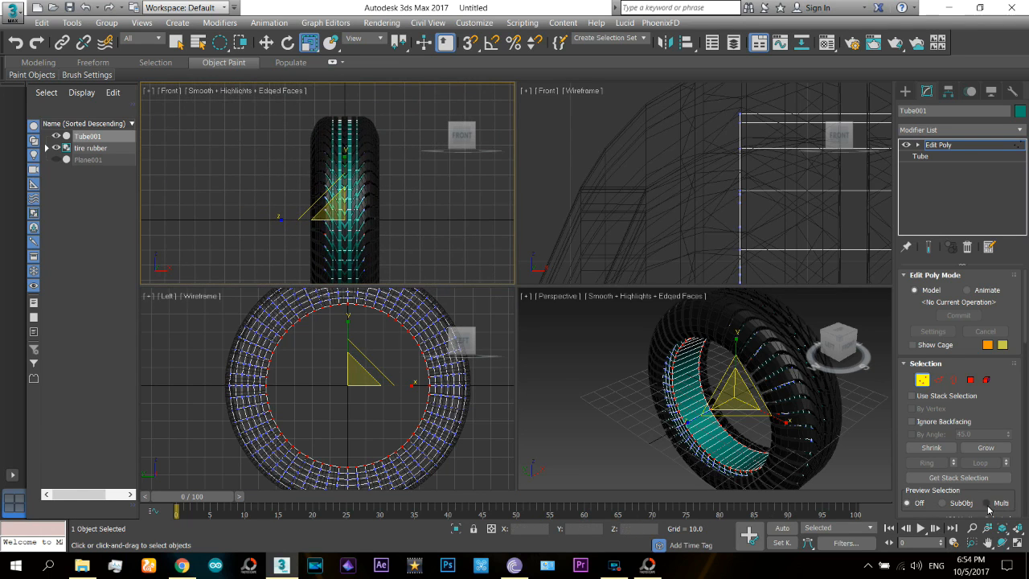
{"action": "left_click", "coordinate": [972, 528]}
{"action": "left_click_drag", "start_coordinate": [342, 213], "coordinate": [351, 159]}
{"action": "middle_click_drag", "start_coordinate": [352, 204], "coordinate": [356, 204]}
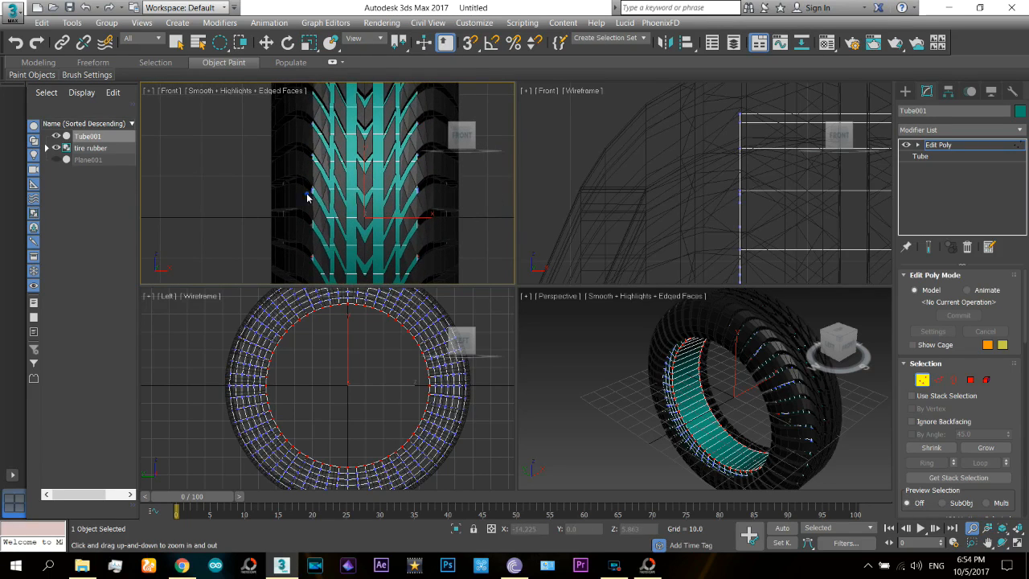
{"action": "key", "text": "r"}
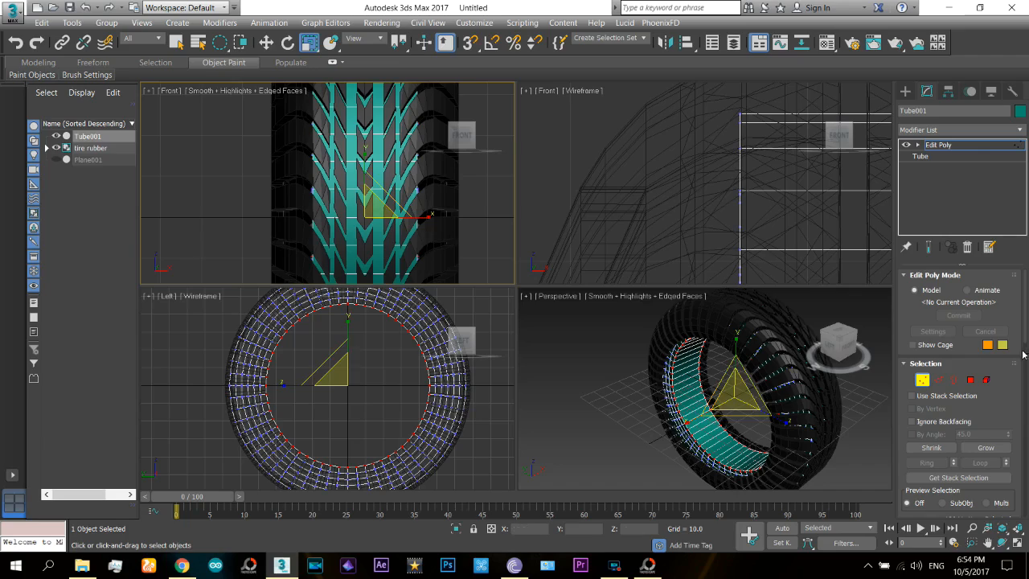
{"action": "left_click", "coordinate": [969, 447]}
{"action": "left_click", "coordinate": [971, 448]}
{"action": "middle_click_drag", "start_coordinate": [345, 190], "coordinate": [347, 202]}
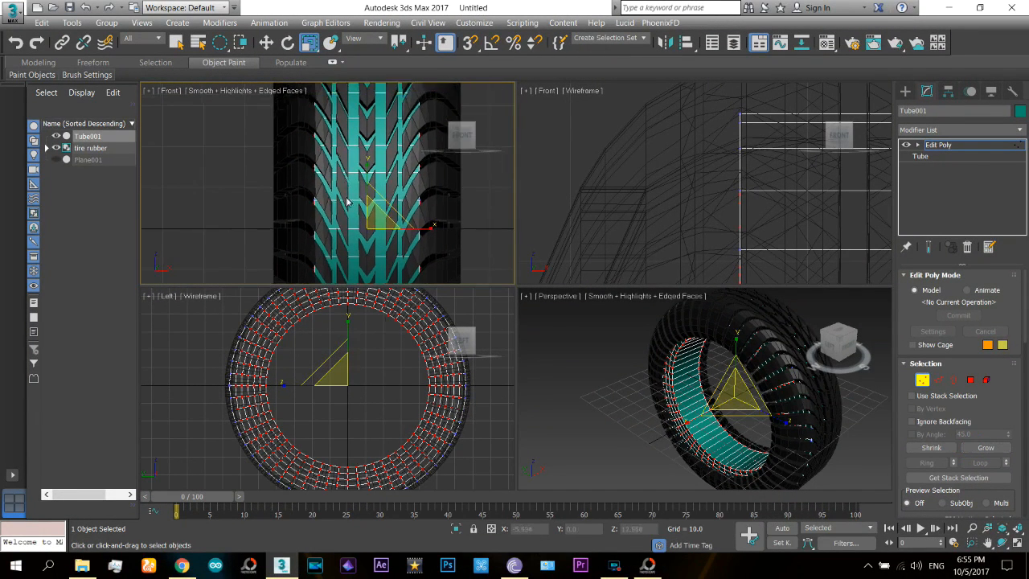
- Scale the selected tube vertices wider along X in the front view and enlarge them radially in the left view to start the shoulder
{"action": "middle_click_drag", "start_coordinate": [406, 332], "coordinate": [377, 367]}
{"action": "left_click", "coordinate": [971, 528]}
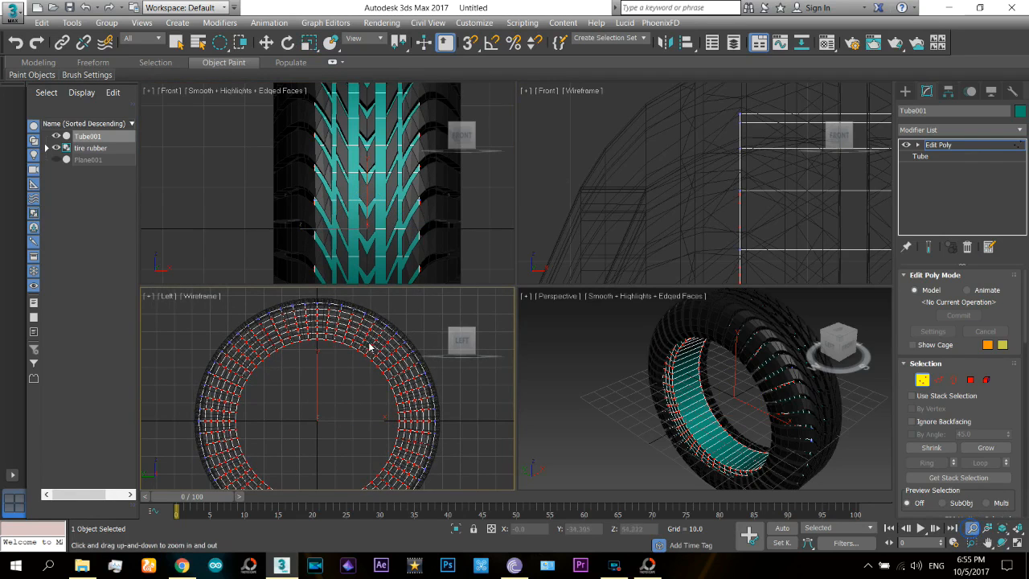
{"action": "left_click_drag", "start_coordinate": [368, 370], "coordinate": [371, 486]}
{"action": "middle_click_drag", "start_coordinate": [338, 191], "coordinate": [339, 231]}
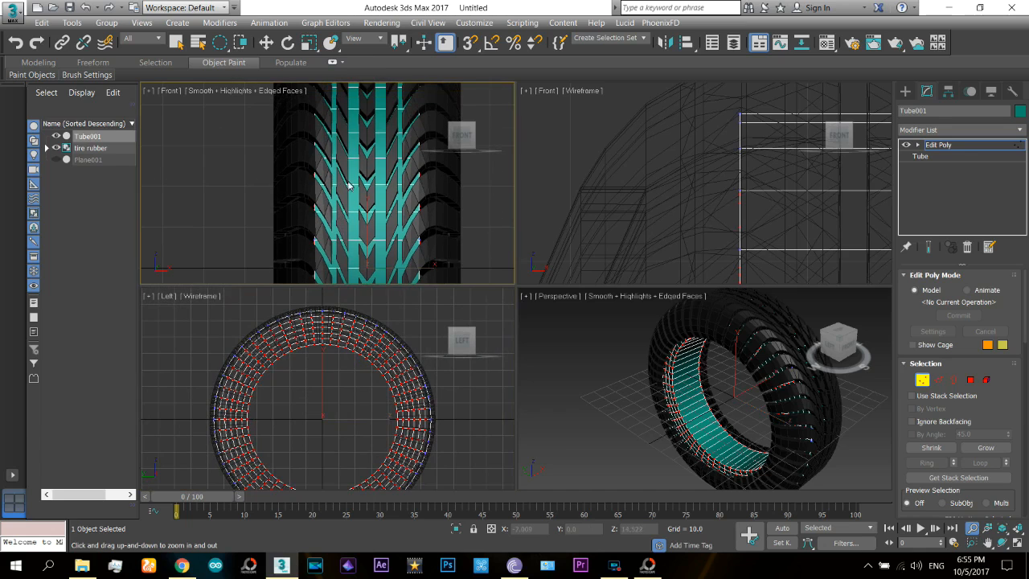
{"action": "right_click", "coordinate": [350, 176]}
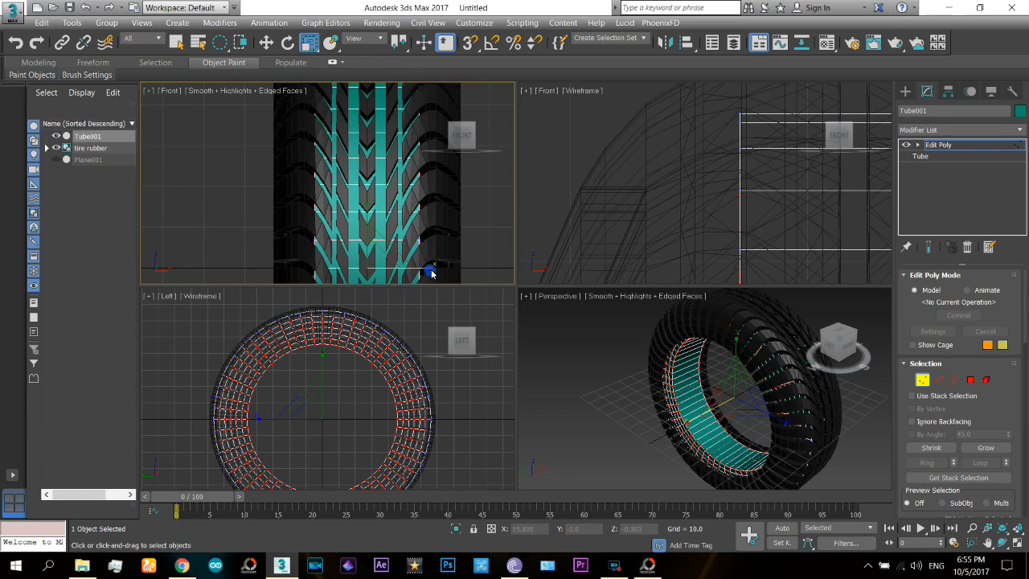
{"action": "middle_click_drag", "start_coordinate": [820, 115], "coordinate": [813, 166]}
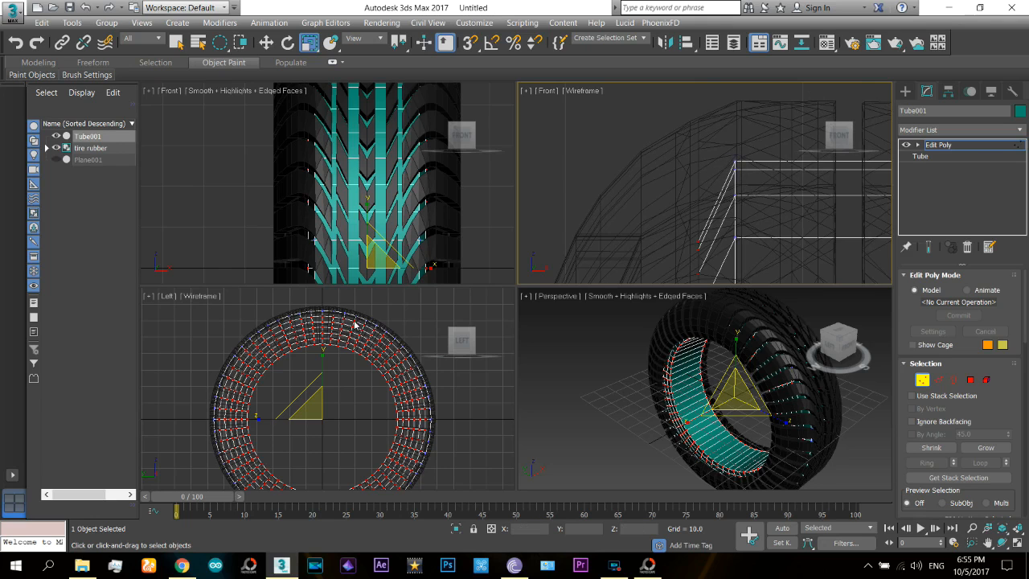
{"action": "left_click_drag", "start_coordinate": [291, 413], "coordinate": [347, 404]}
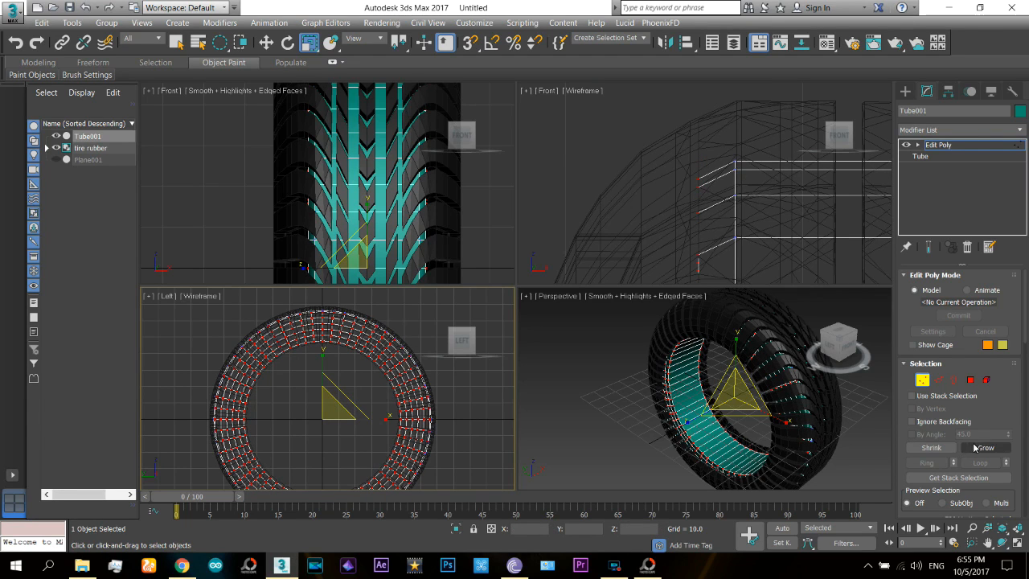
- Shrink the vertex selection by one ring, widen it along X in the front view, and enlarge it radially to follow the tread's curve
{"action": "left_click", "coordinate": [933, 448]}
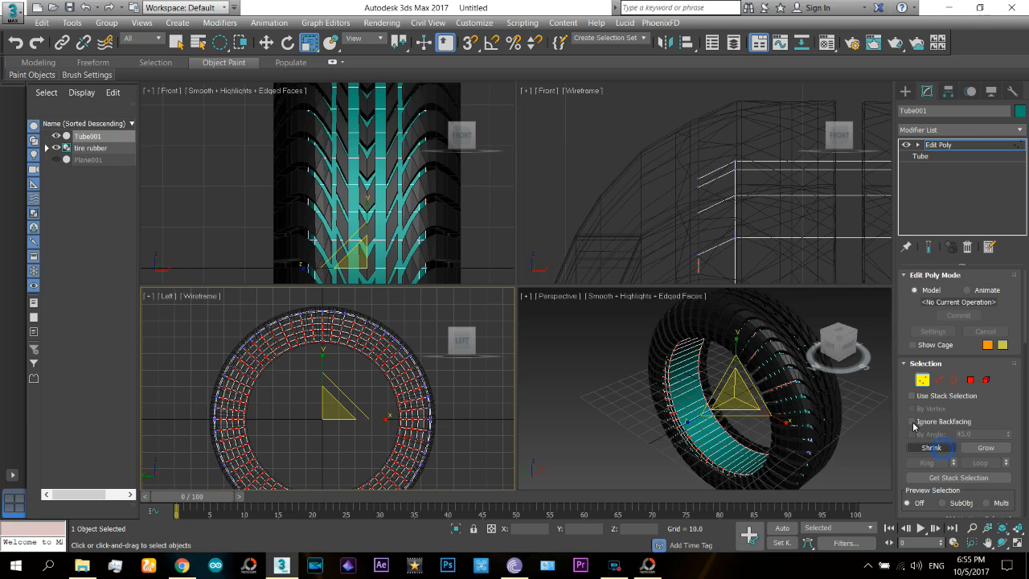
{"action": "middle_click_drag", "start_coordinate": [368, 174], "coordinate": [371, 169]}
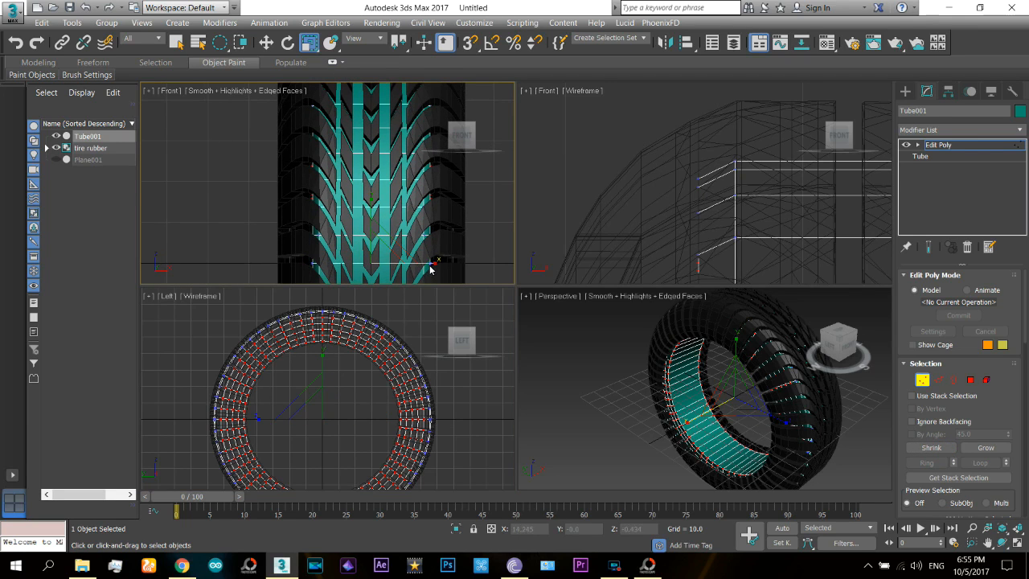
{"action": "left_click_drag", "start_coordinate": [430, 269], "coordinate": [436, 269]}
{"action": "middle_click_drag", "start_coordinate": [726, 173], "coordinate": [738, 102]}
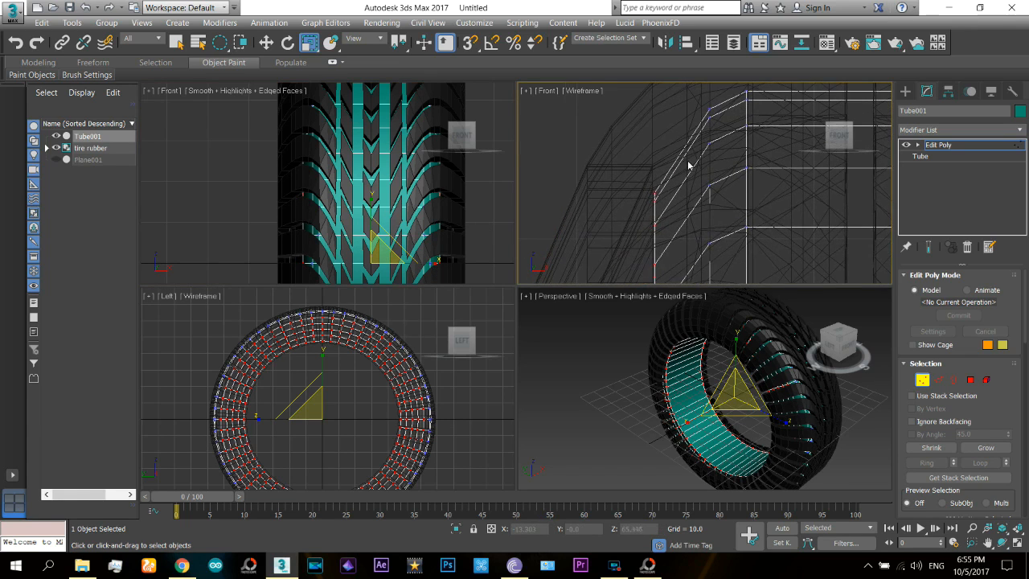
{"action": "middle_click_drag", "start_coordinate": [332, 332], "coordinate": [338, 344]}
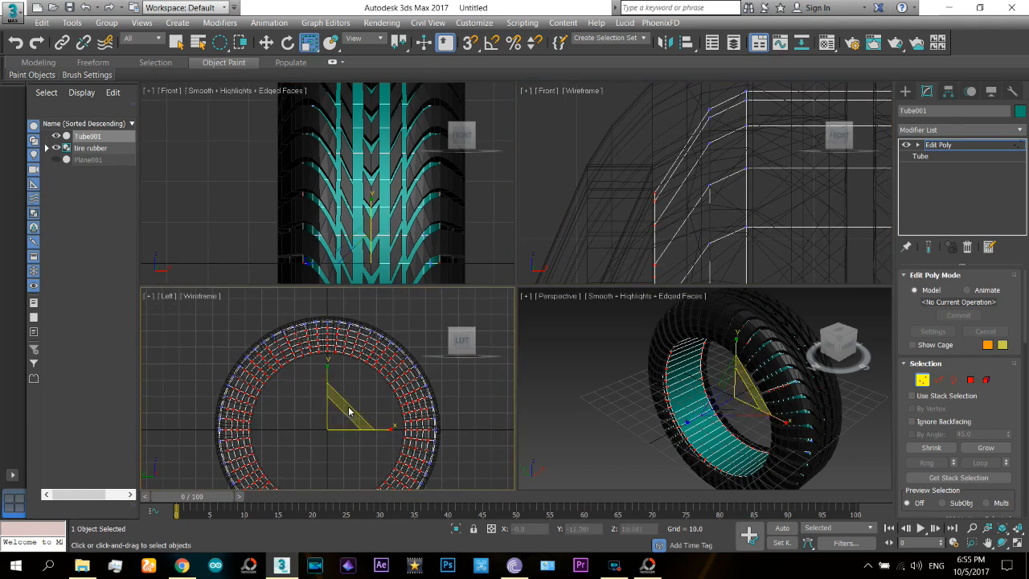
{"action": "left_click_drag", "start_coordinate": [349, 411], "coordinate": [354, 412]}
{"action": "middle_click_drag", "start_coordinate": [680, 155], "coordinate": [662, 211]}
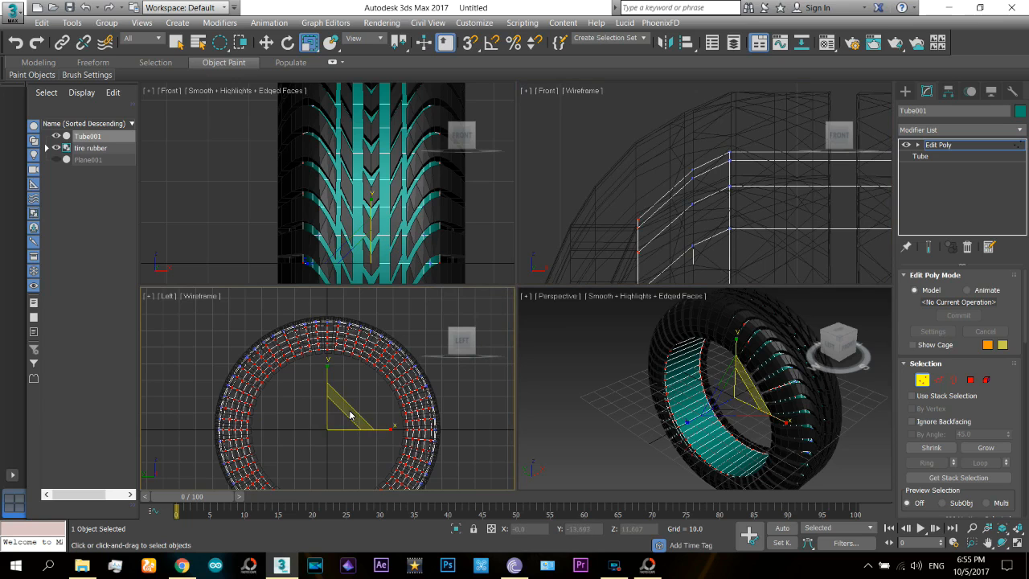
{"action": "left_click_drag", "start_coordinate": [350, 413], "coordinate": [355, 418]}
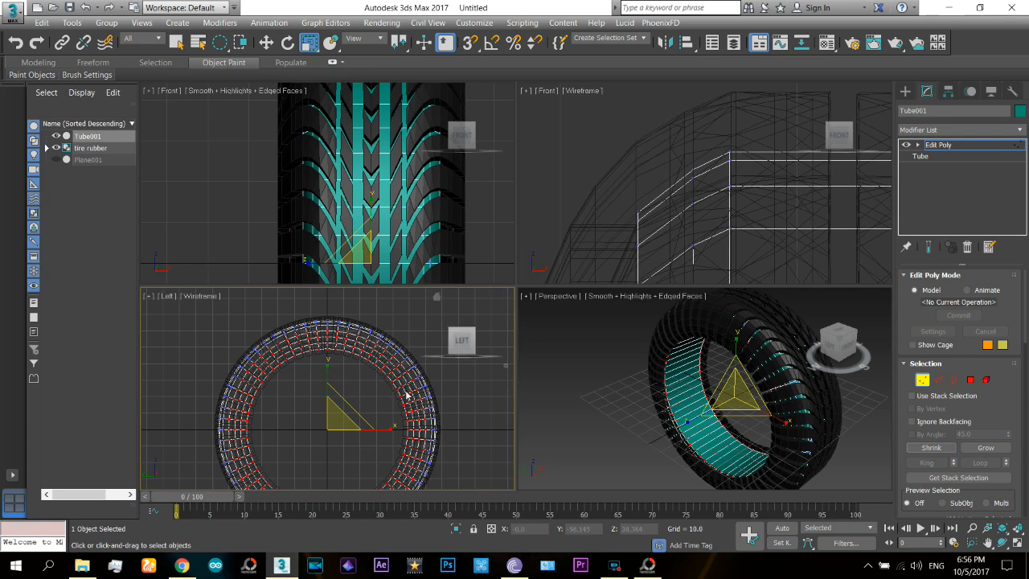
- Widen the remaining inner vertex rings along X and enlarge them radially in the left view to continue the tube's rounded sidewall
{"action": "middle_click_drag", "start_coordinate": [651, 220], "coordinate": [701, 107]}
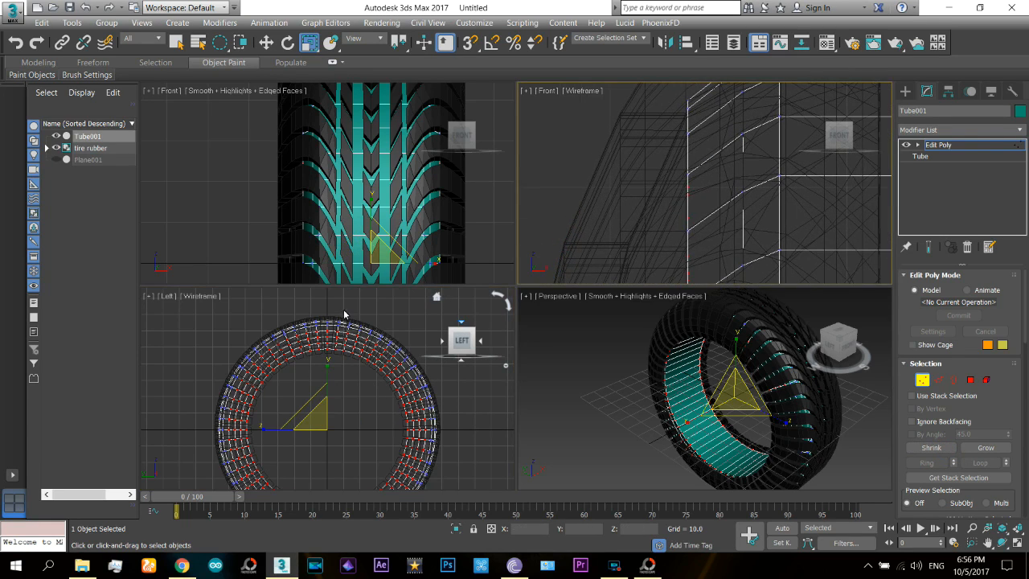
{"action": "middle_click", "coordinate": [345, 193]}
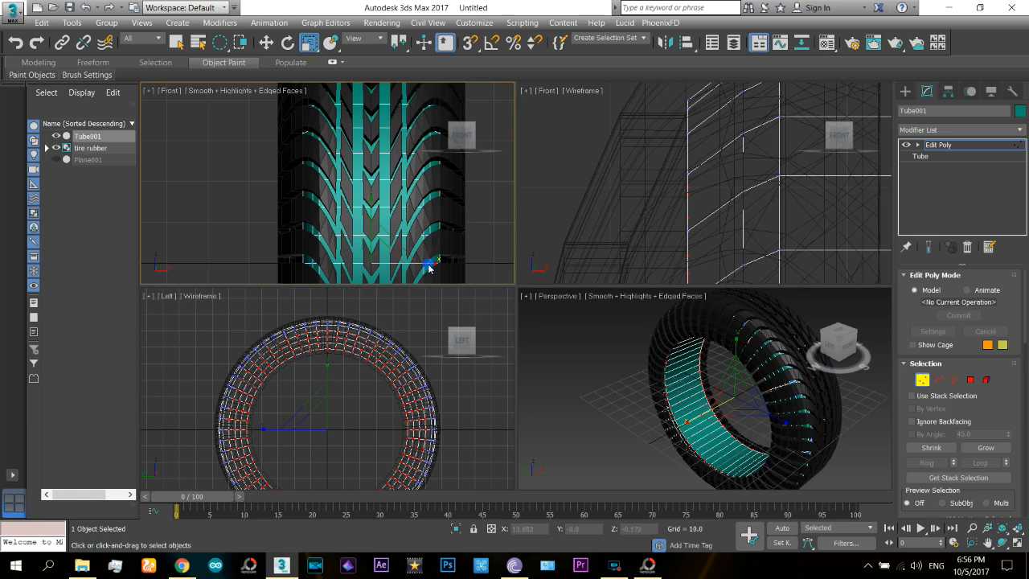
{"action": "middle_click_drag", "start_coordinate": [654, 166], "coordinate": [657, 225]}
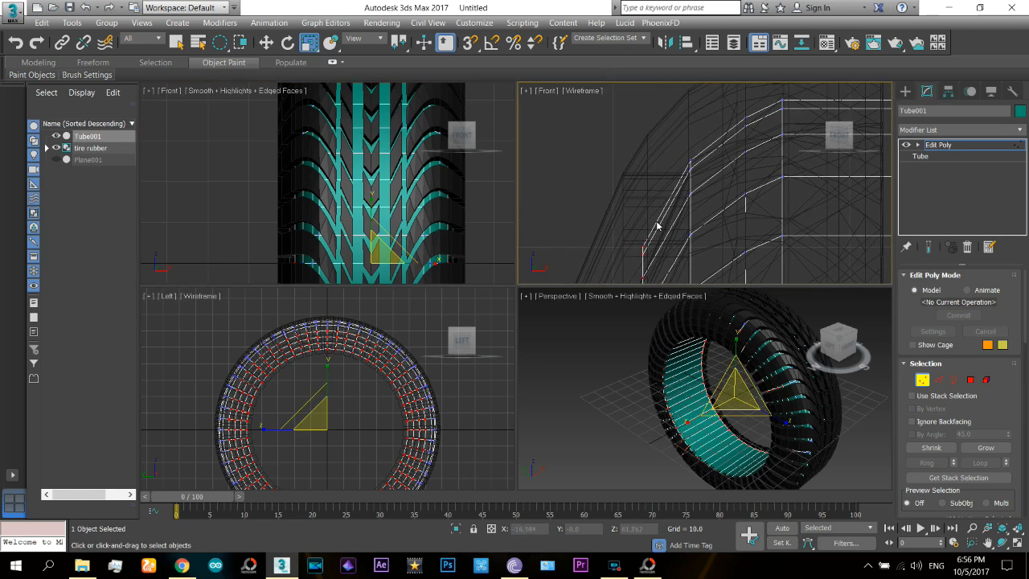
{"action": "middle_click_drag", "start_coordinate": [349, 416], "coordinate": [354, 421]}
{"action": "left_click_drag", "start_coordinate": [354, 420], "coordinate": [358, 418]}
{"action": "left_click_drag", "start_coordinate": [434, 264], "coordinate": [427, 271]}
{"action": "middle_click_drag", "start_coordinate": [643, 266], "coordinate": [725, 100]}
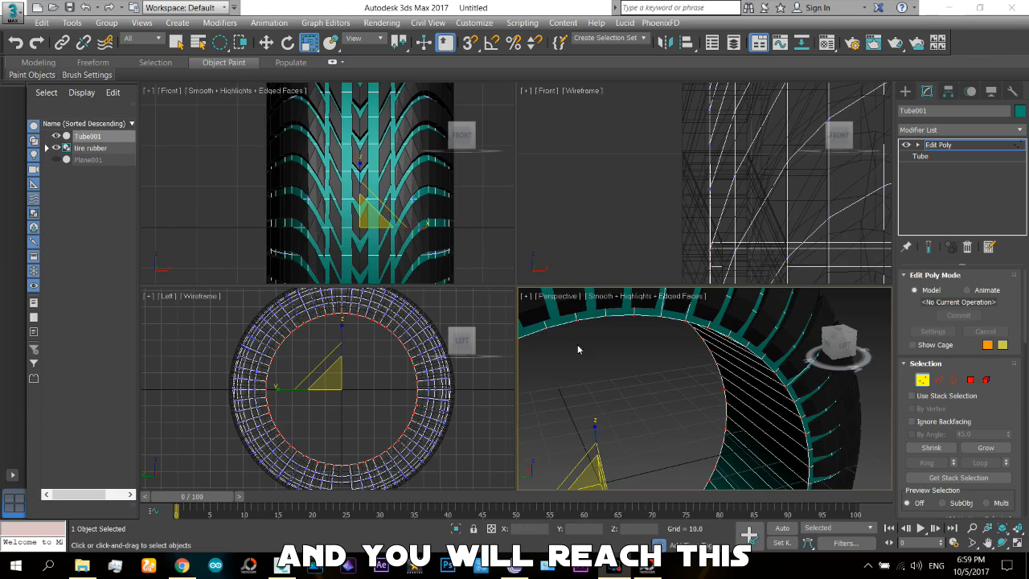
- Maximize the perspective view and examine from several angles how the tube's sidewall meets the tread
{"action": "middle_click_drag", "start_coordinate": [577, 344], "coordinate": [640, 373]}
{"action": "left_click", "coordinate": [1018, 544]}
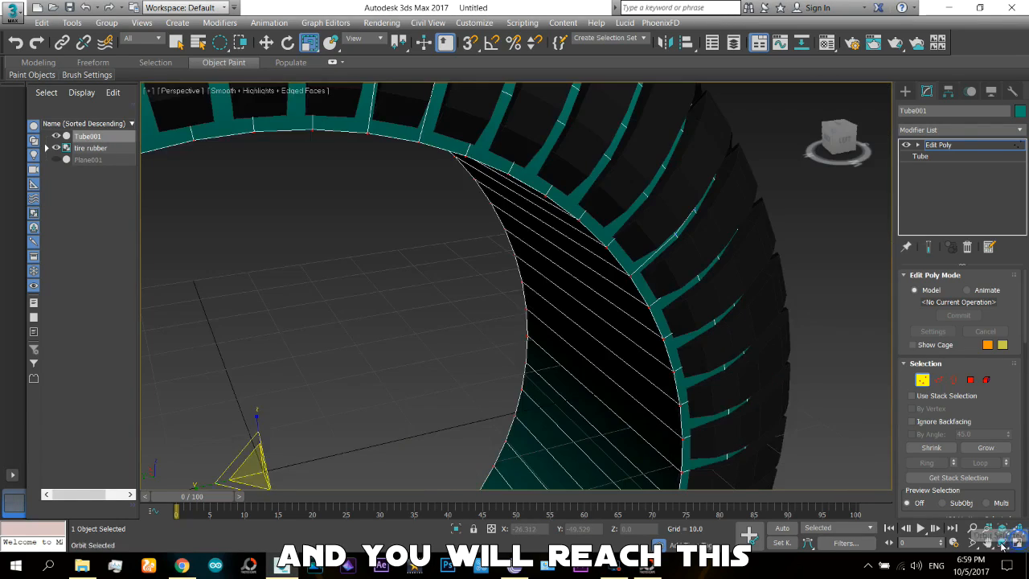
{"action": "left_click_drag", "start_coordinate": [521, 238], "coordinate": [625, 264]}
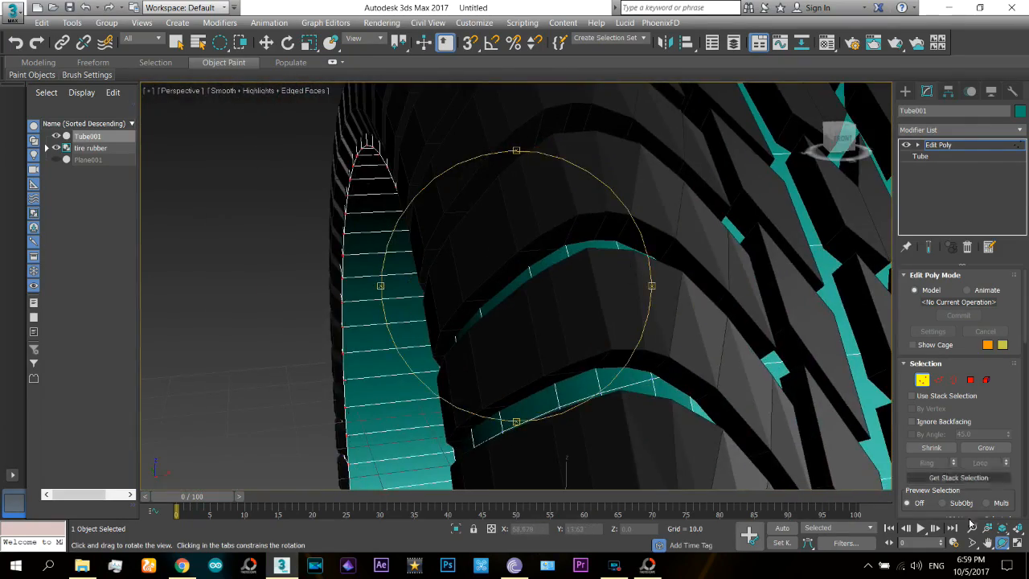
{"action": "left_click_drag", "start_coordinate": [585, 319], "coordinate": [676, 312]}
{"action": "left_click_drag", "start_coordinate": [587, 242], "coordinate": [609, 266]}
{"action": "left_click_drag", "start_coordinate": [542, 287], "coordinate": [569, 335]}
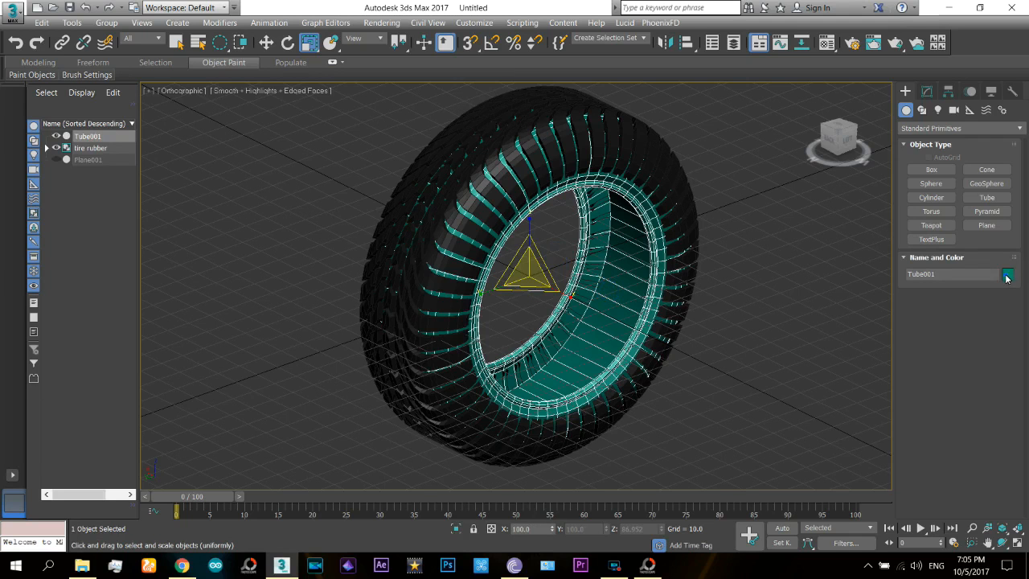
- Change the tube's object color to black to match the tread, then deselect it
{"action": "left_click", "coordinate": [1006, 276]}
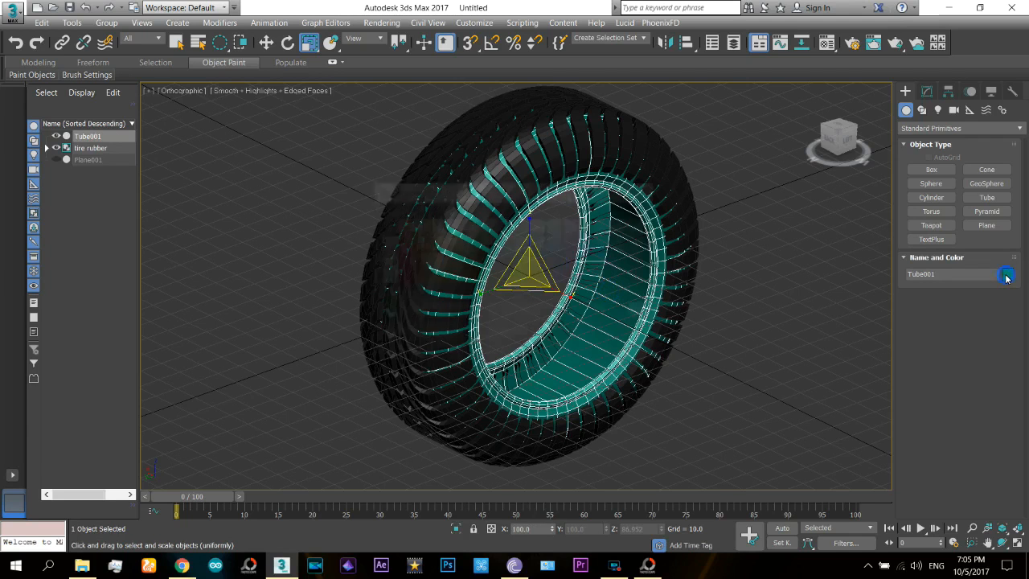
{"action": "left_click", "coordinate": [588, 354]}
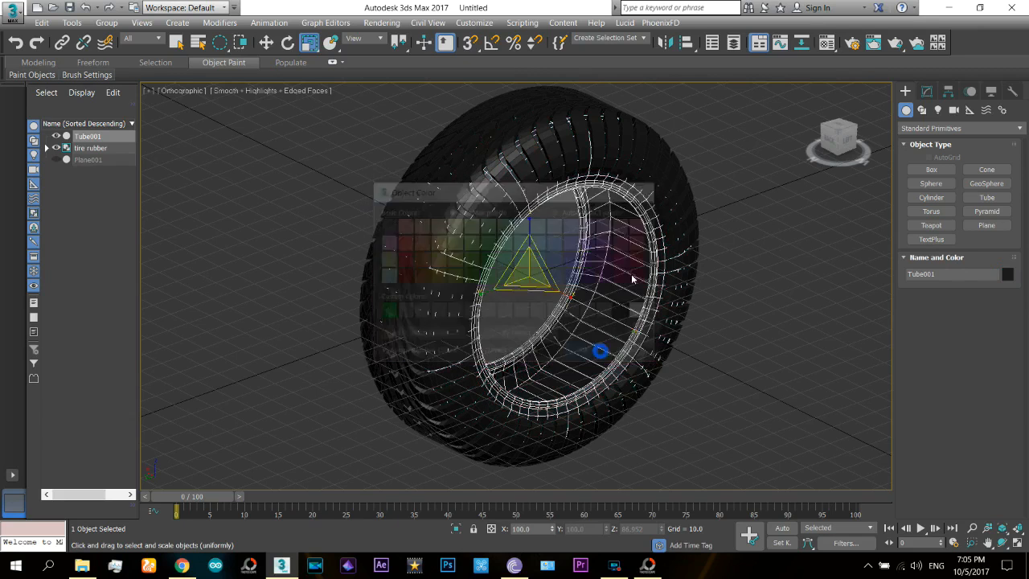
{"action": "left_click", "coordinate": [777, 266]}
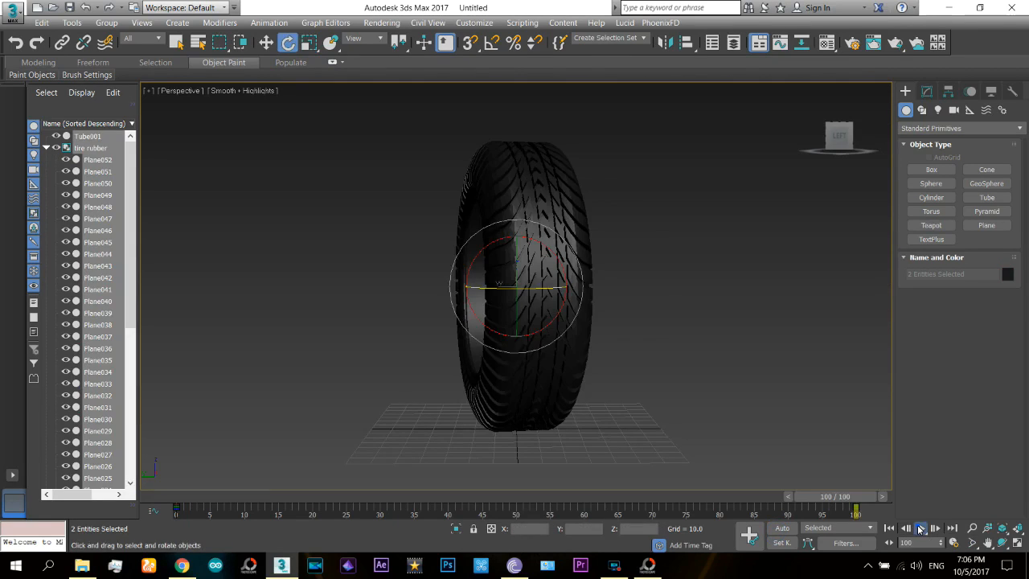
- Play the tire's rotation animation in the perspective view
{"action": "left_click", "coordinate": [921, 528]}
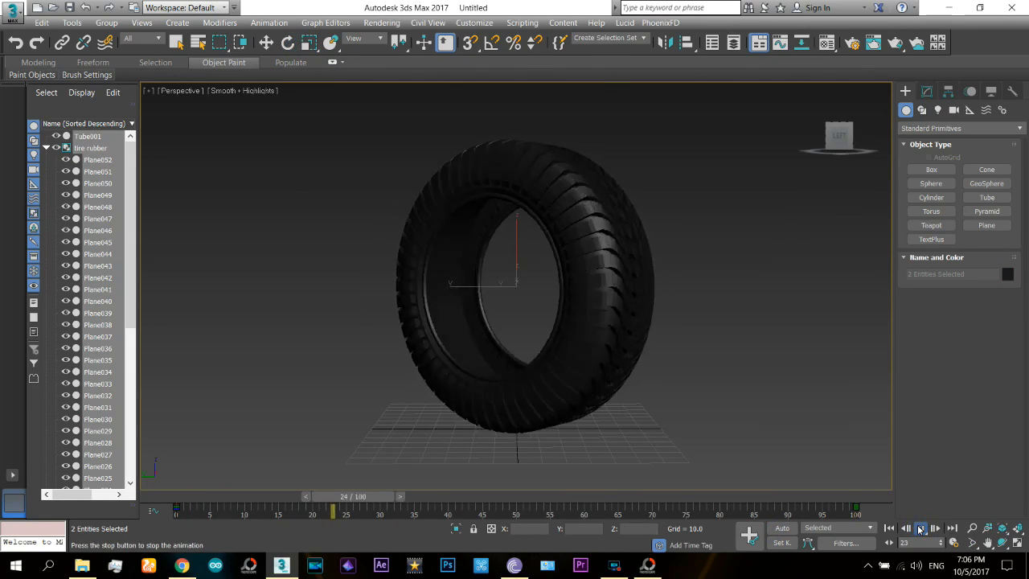